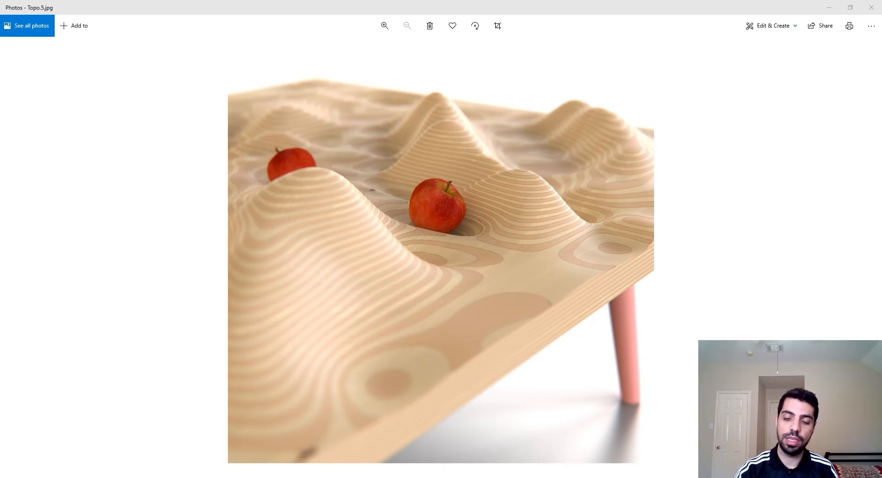
Look through the rendered images of the topography table.
{"action": "key", "text": "Right"}
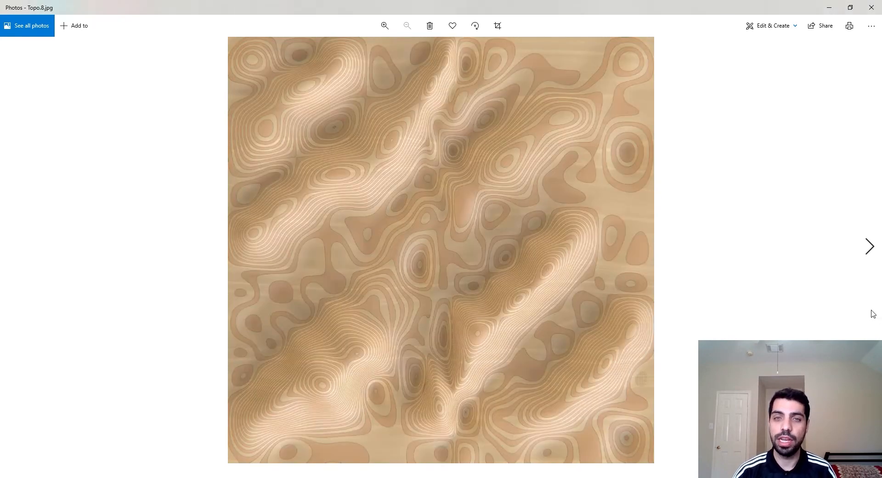
{"action": "key", "text": "Right"}
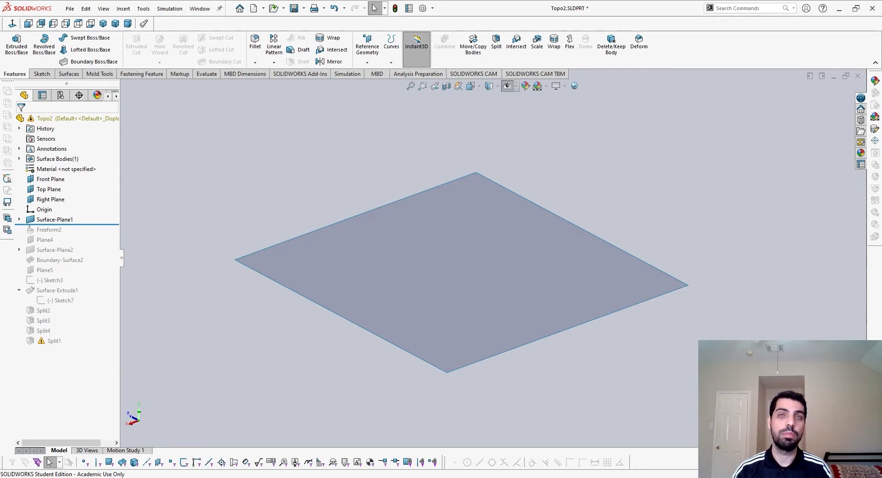
Roll the Topo2 feature history forward through Freeform2, Boundary-Surface2 and Surface-Extrude1 with its sketch.
{"action": "left_click_drag", "start_coordinate": [102, 224], "coordinate": [106, 234]}
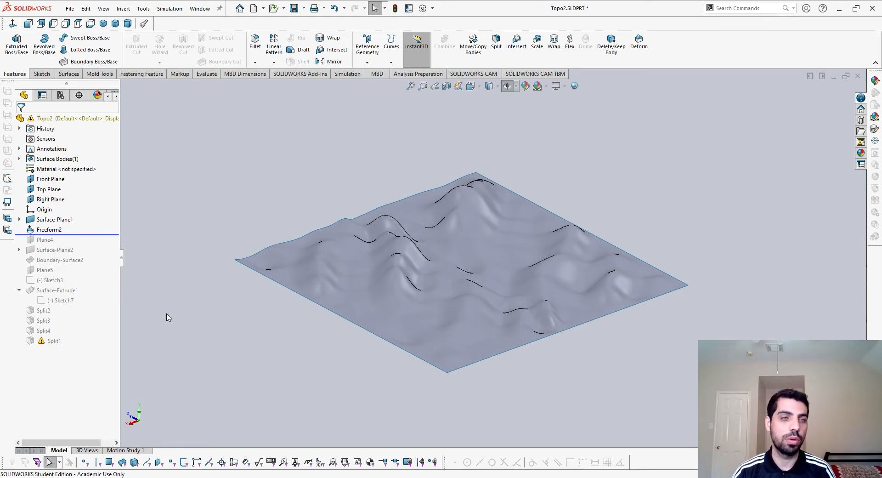
{"action": "left_click_drag", "start_coordinate": [91, 233], "coordinate": [107, 264]}
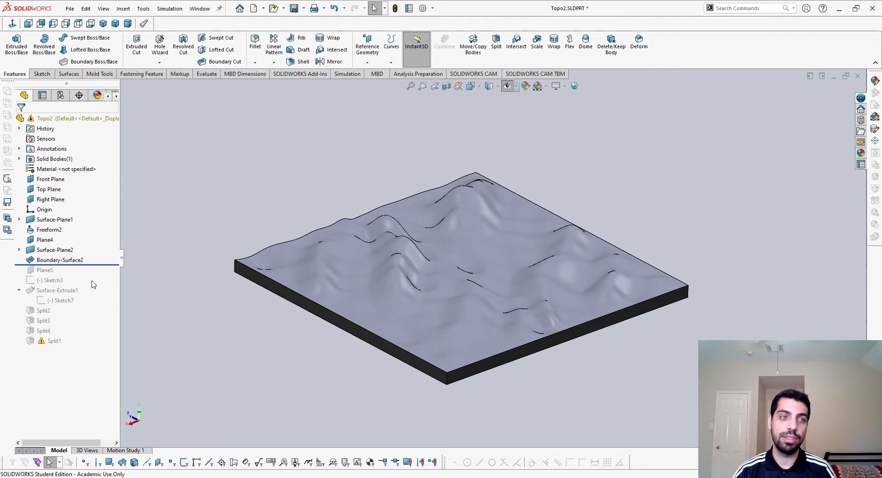
{"action": "left_click_drag", "start_coordinate": [101, 271], "coordinate": [105, 308]}
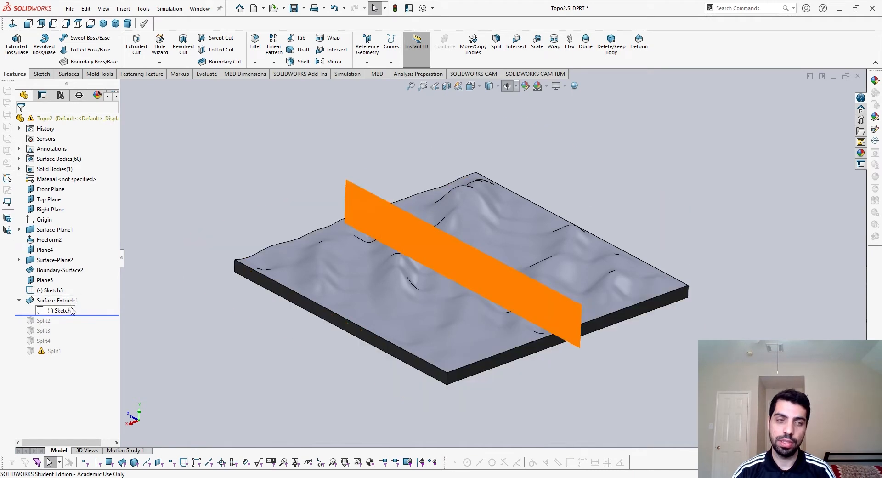
Inspect Sketch7 up close and display the stacked Surface-Extrude1 cutting surfaces over the block.
{"action": "left_click", "coordinate": [56, 311]}
{"action": "scroll", "coordinate": [369, 238], "scroll_direction": "down", "scroll_amount": 10}
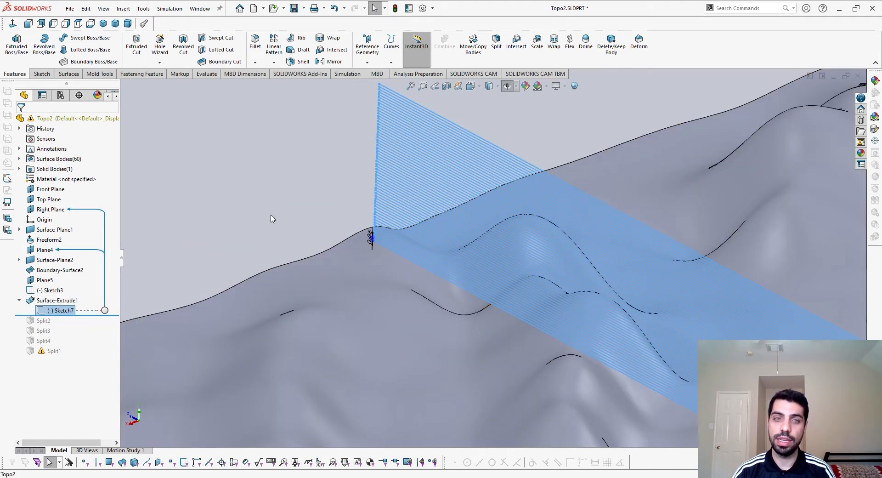
{"action": "scroll", "coordinate": [711, 335], "scroll_direction": "up", "scroll_amount": 7}
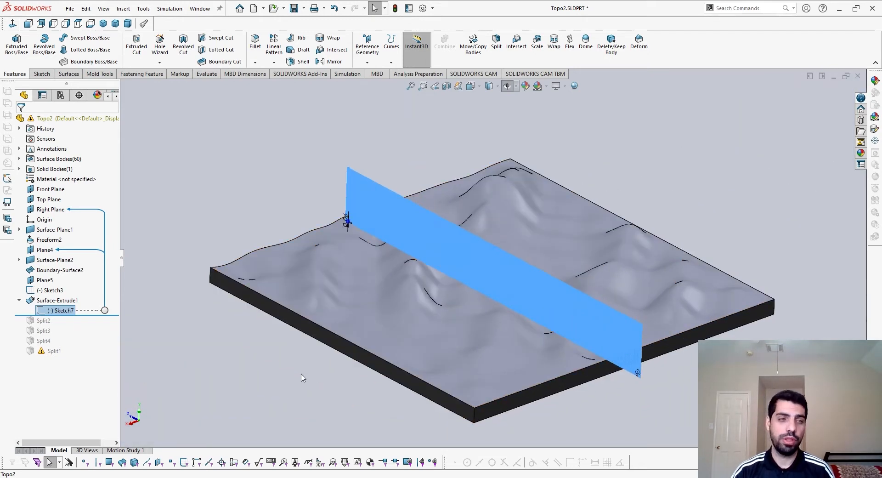
{"action": "left_click", "coordinate": [65, 299]}
{"action": "left_click", "coordinate": [65, 289]}
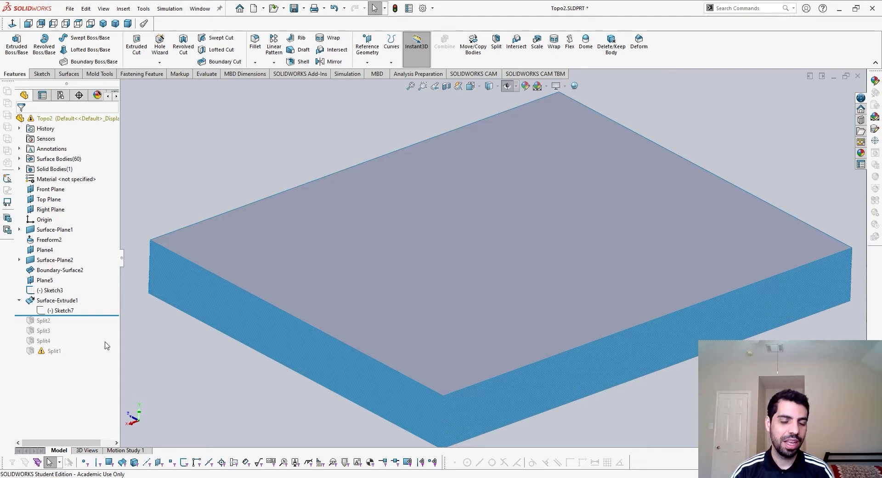
{"action": "left_click", "coordinate": [69, 300]}
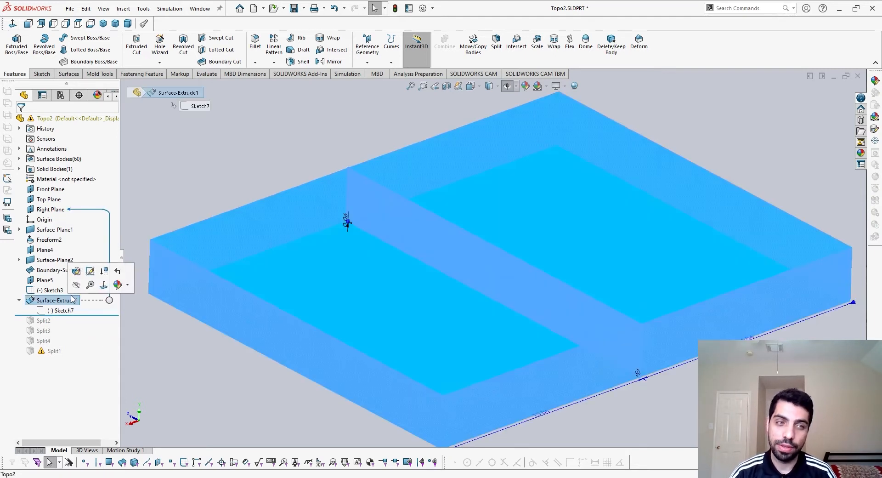
Roll the feature history forward through Split2, Split3 and Split4 to slice the block into contour layers.
{"action": "left_click_drag", "start_coordinate": [95, 315], "coordinate": [95, 325]}
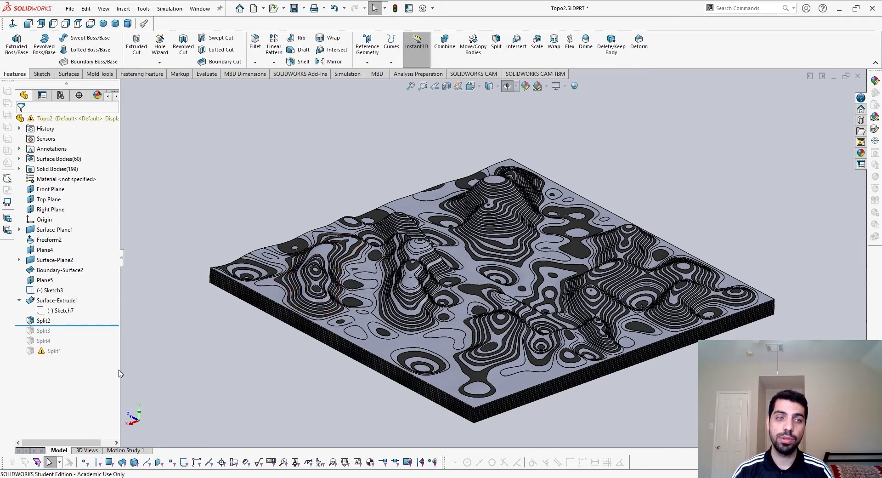
{"action": "left_click_drag", "start_coordinate": [111, 324], "coordinate": [98, 346]}
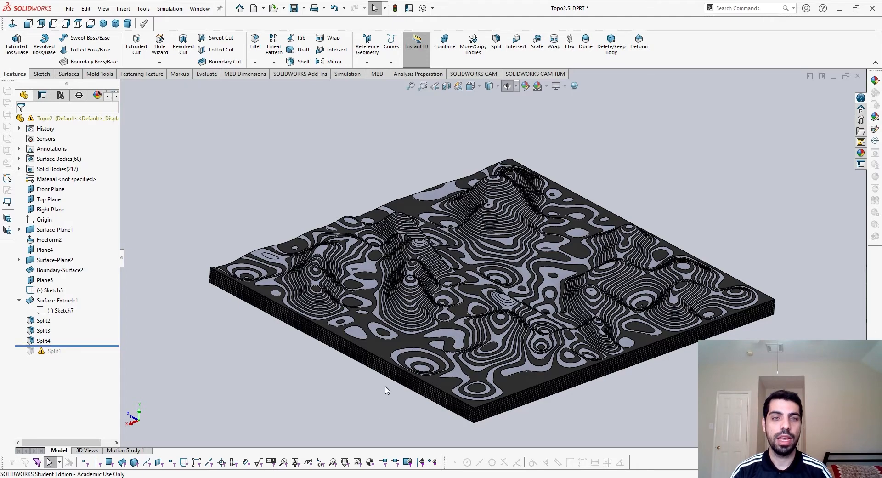
{"action": "middle_click_drag", "start_coordinate": [388, 390], "coordinate": [470, 414]}
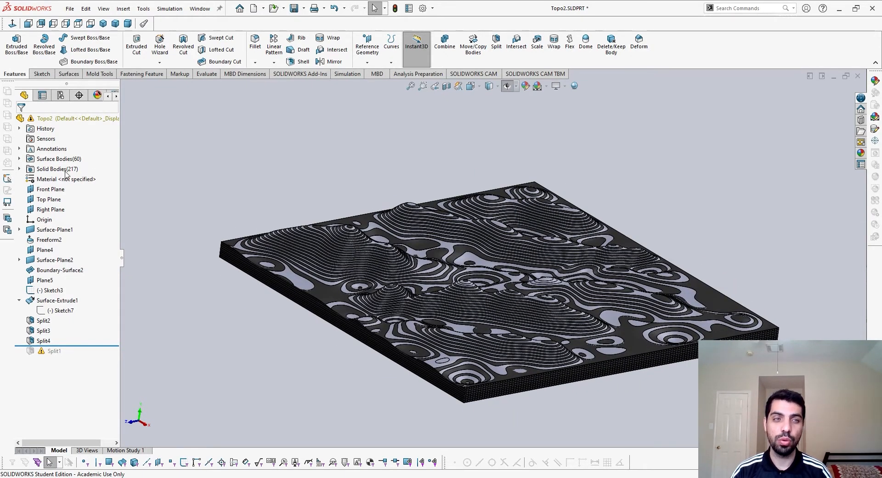
{"action": "middle_click_drag", "start_coordinate": [528, 407], "coordinate": [509, 405]}
{"action": "scroll", "coordinate": [508, 406], "scroll_direction": "down", "scroll_amount": 3}
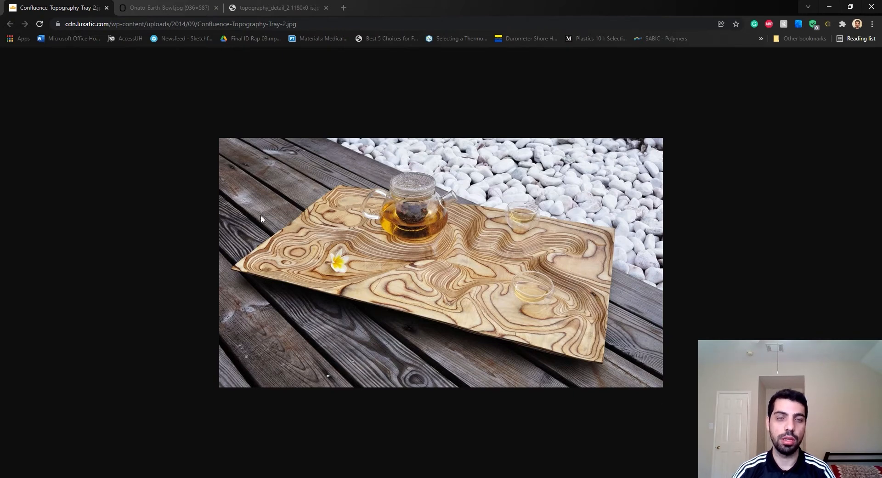
View the browser's reference photos of layered-wood topography pieces and minimise the browser.
{"action": "left_click", "coordinate": [186, 5]}
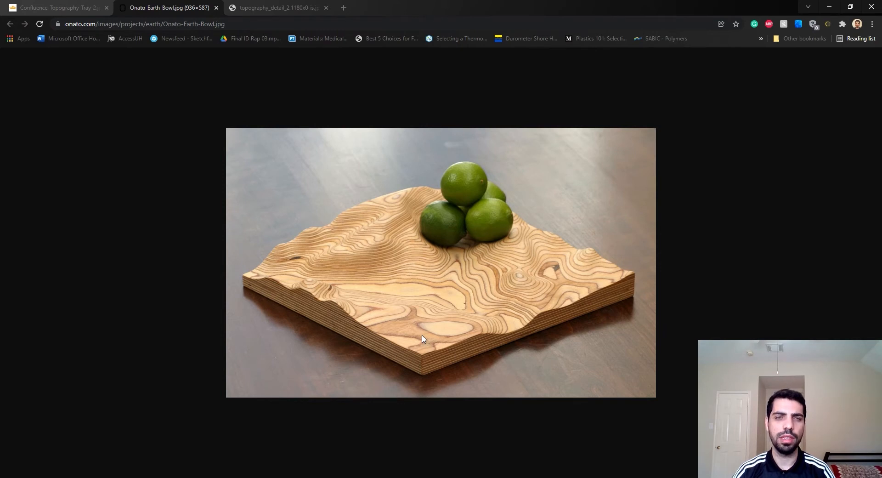
{"action": "key", "text": "ctrl+Tab"}
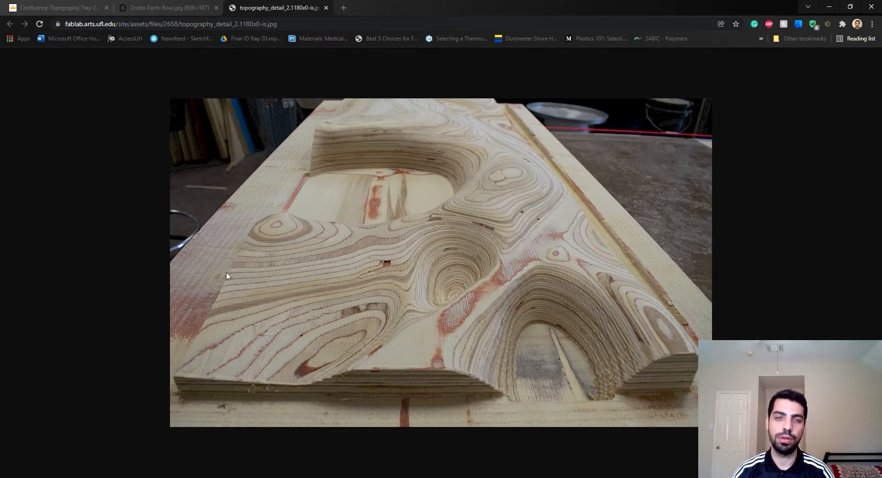
{"action": "left_click", "coordinate": [80, 6]}
{"action": "left_click", "coordinate": [270, 13]}
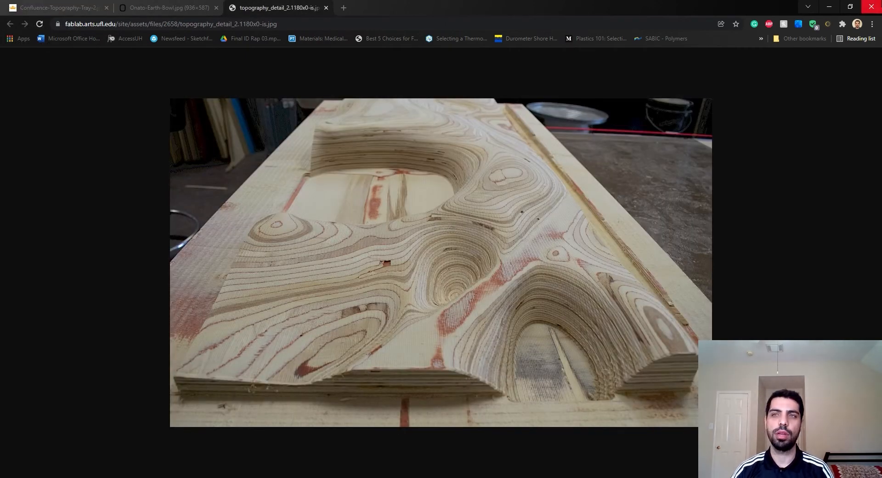
{"action": "left_click", "coordinate": [830, 6]}
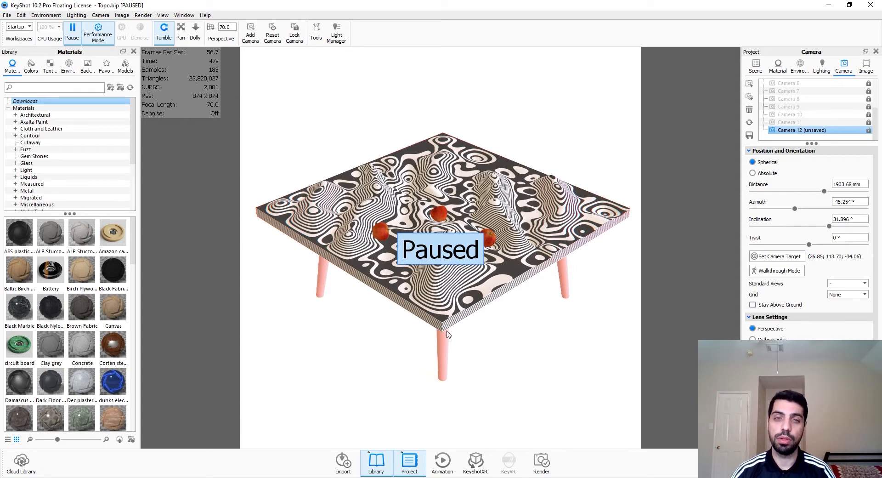
Resume the paused real-time render in KeyShot and frame the table's front corner.
{"action": "left_click", "coordinate": [98, 42]}
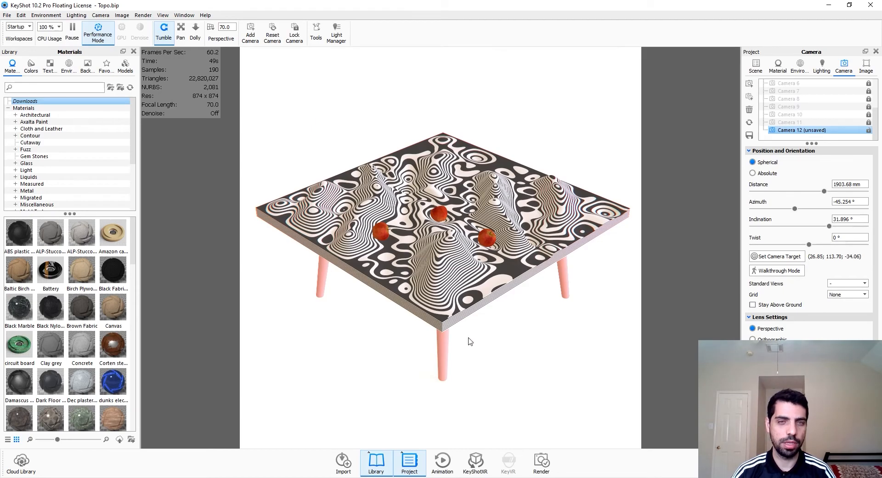
{"action": "scroll", "coordinate": [468, 340], "scroll_direction": "up", "scroll_amount": 5}
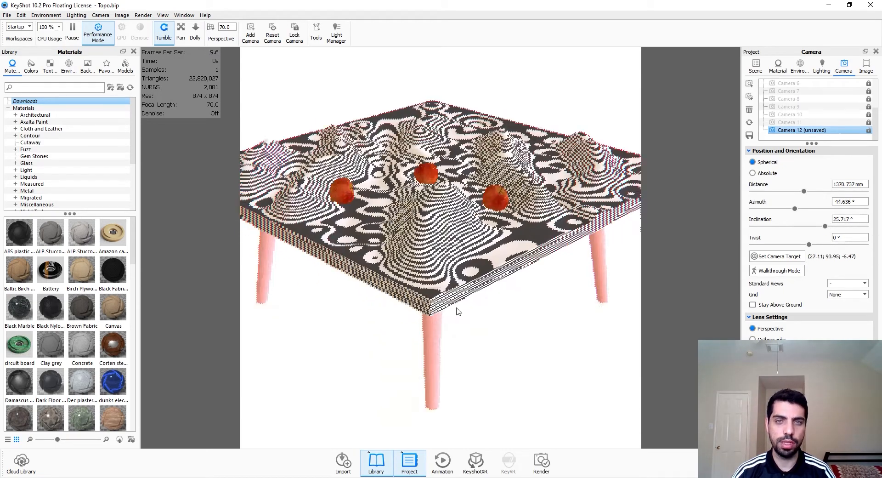
{"action": "scroll", "coordinate": [458, 317], "scroll_direction": "up", "scroll_amount": 3}
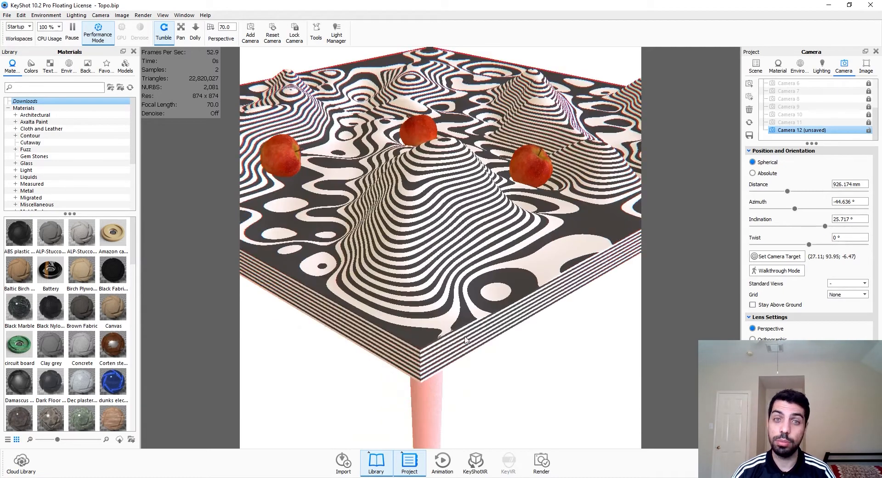
{"action": "scroll", "coordinate": [461, 345], "scroll_direction": "up", "scroll_amount": 2}
{"action": "middle_click_drag", "start_coordinate": [461, 346], "coordinate": [443, 337]}
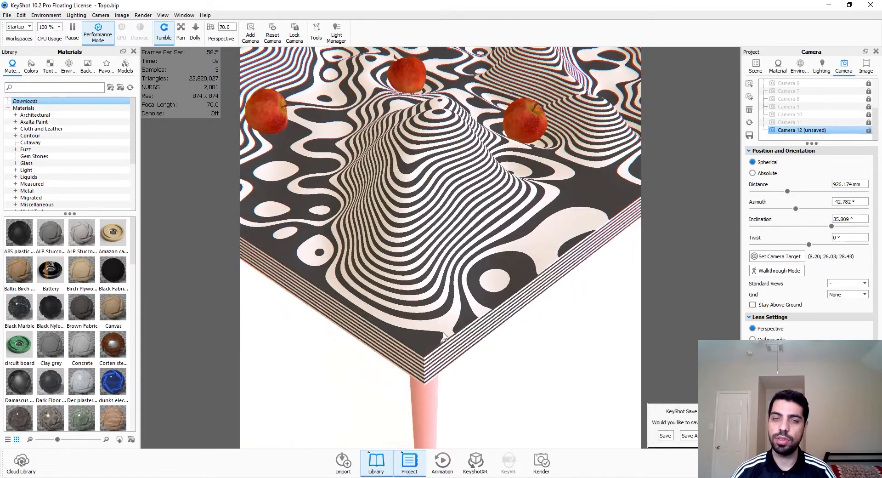
Examine the Blakcew and Whitw layer groups under Topo2 #1 in the scene tree, highlighting each on the model.
{"action": "left_click", "coordinate": [756, 67]}
{"action": "left_click", "coordinate": [786, 135]}
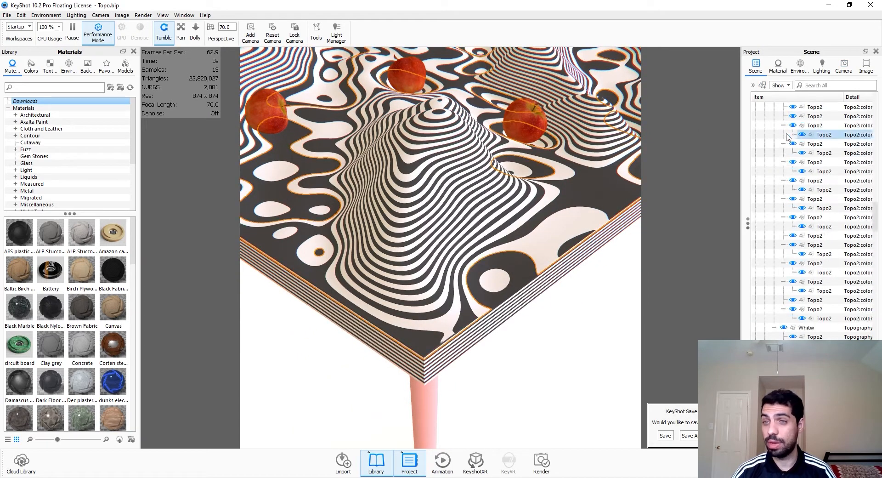
{"action": "scroll", "coordinate": [787, 138], "scroll_direction": "up", "scroll_amount": 20}
{"action": "left_click", "coordinate": [774, 189]}
{"action": "left_click", "coordinate": [775, 197]}
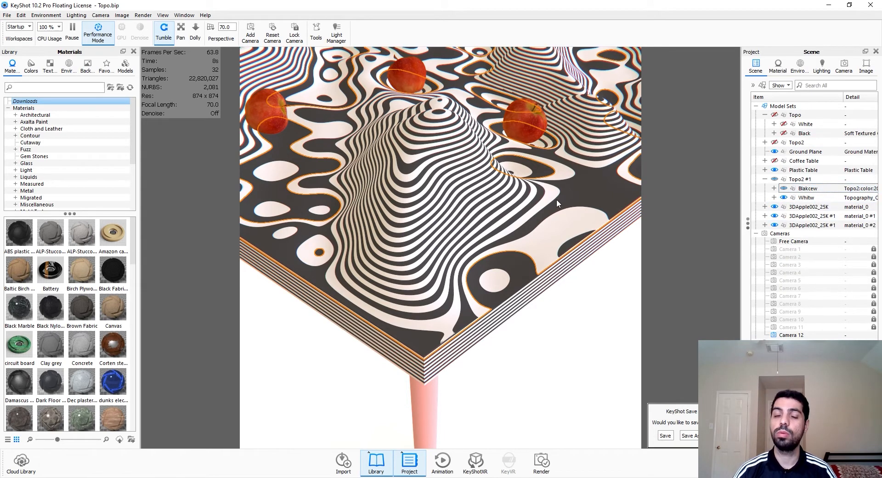
{"action": "left_click", "coordinate": [815, 189]}
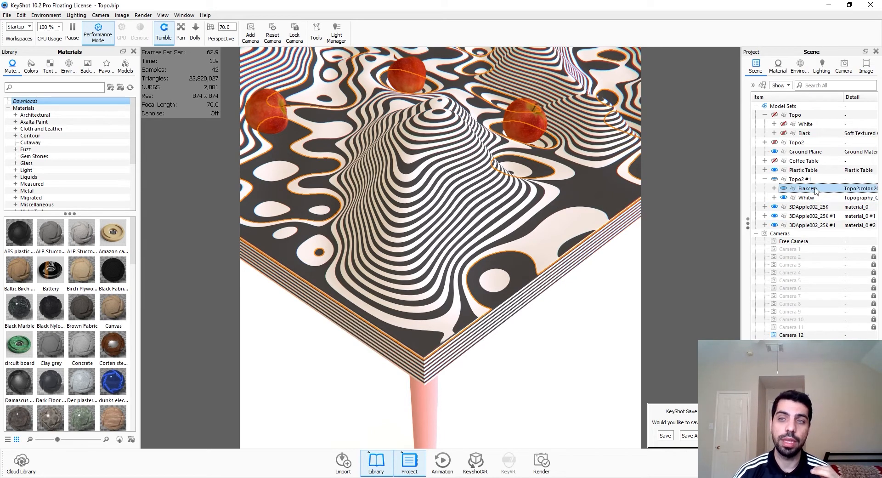
{"action": "left_click", "coordinate": [818, 198]}
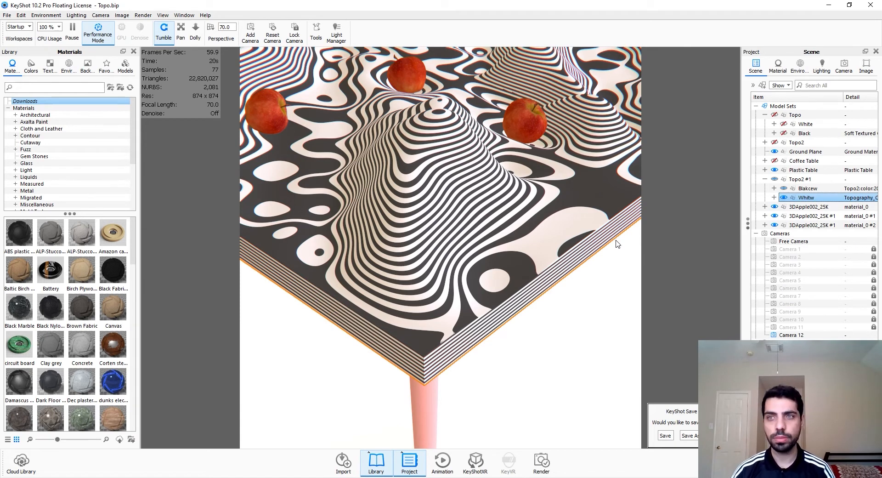
{"action": "left_click", "coordinate": [473, 384]}
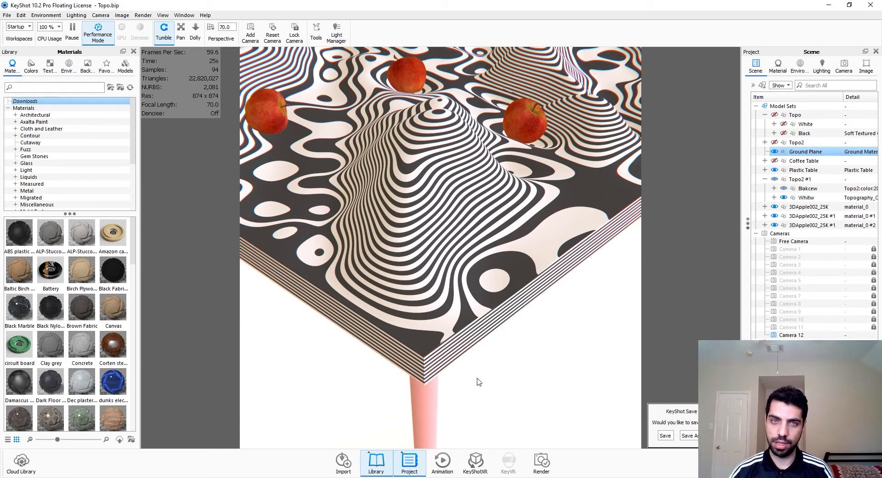
Open the black layers' material in the material graph, shrink the graph window and select the Diffuse node.
{"action": "double_click", "coordinate": [430, 339]}
{"action": "left_click", "coordinate": [763, 100]}
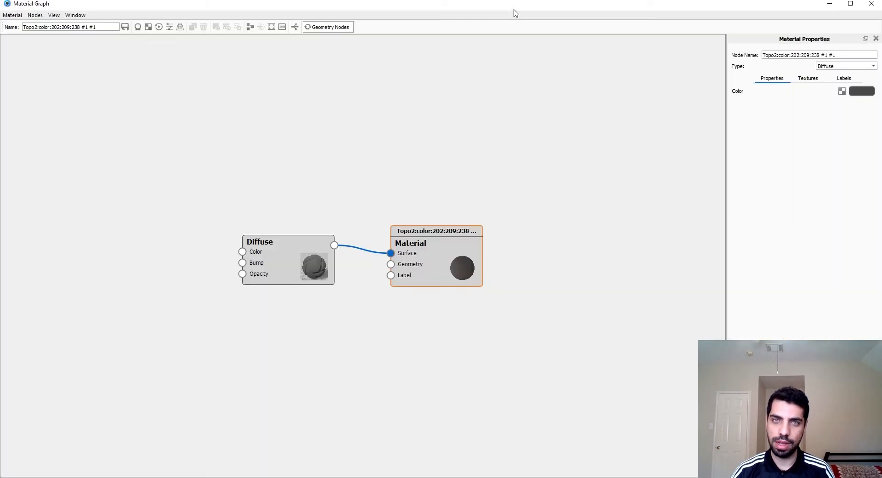
{"action": "left_click_drag", "start_coordinate": [514, 12], "coordinate": [492, 69]}
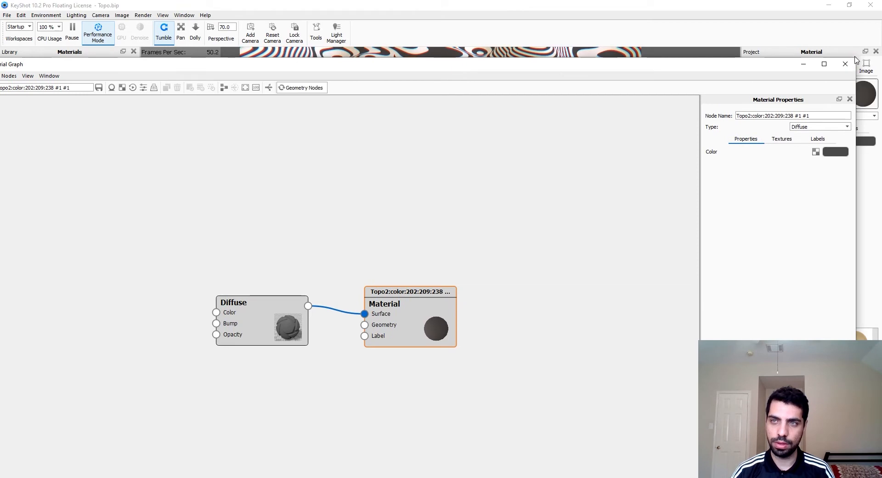
{"action": "left_click_drag", "start_coordinate": [856, 58], "coordinate": [395, 152]}
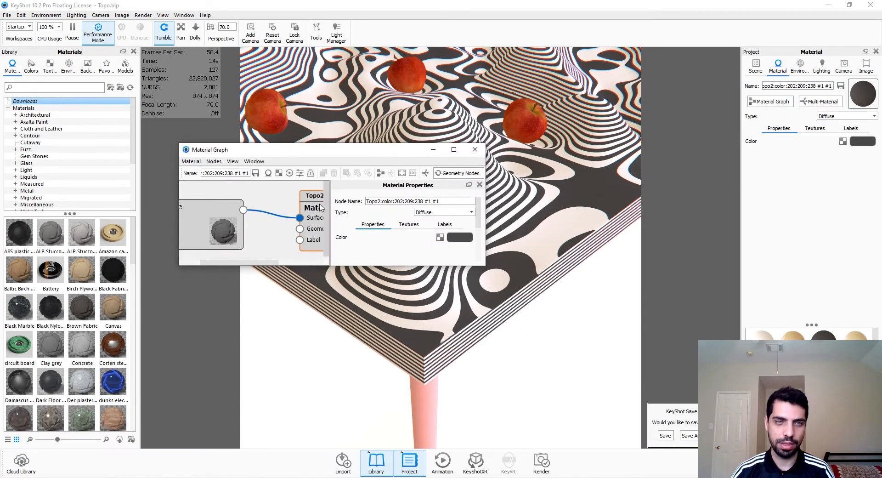
{"action": "scroll", "coordinate": [264, 229], "scroll_direction": "down", "scroll_amount": 3}
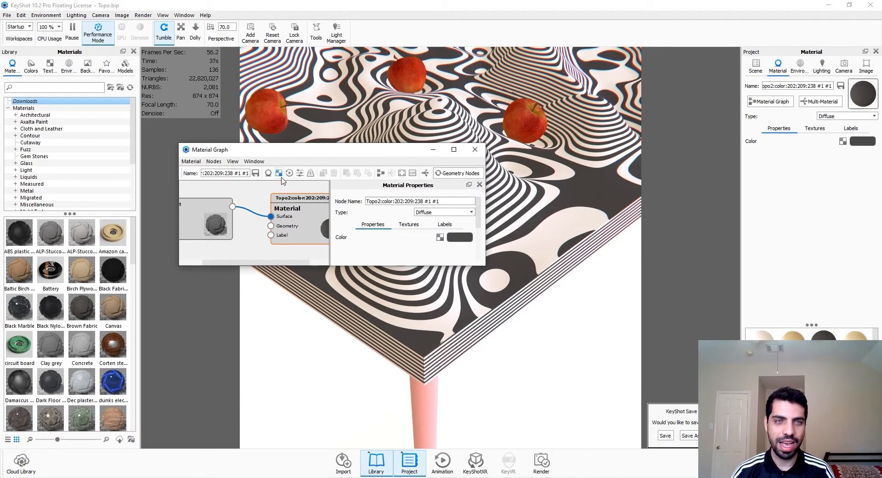
{"action": "scroll", "coordinate": [282, 217], "scroll_direction": "down", "scroll_amount": 2}
{"action": "scroll", "coordinate": [275, 246], "scroll_direction": "down", "scroll_amount": 2}
{"action": "left_click", "coordinate": [230, 227]}
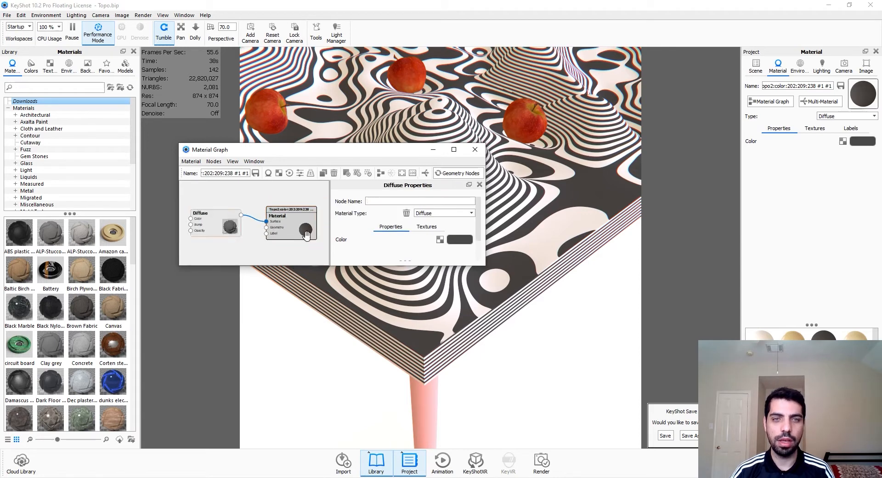
Enlarge the material graph window and place it beside the table so the contour layers stay in view.
{"action": "left_click_drag", "start_coordinate": [486, 266], "coordinate": [501, 343]}
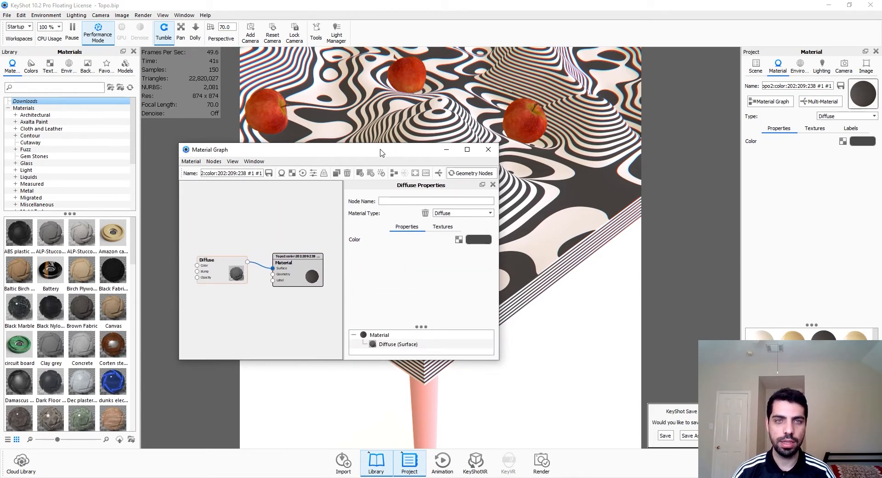
{"action": "left_click_drag", "start_coordinate": [381, 153], "coordinate": [753, 146]}
{"action": "left_click_drag", "start_coordinate": [565, 149], "coordinate": [73, 121]}
{"action": "scroll", "coordinate": [564, 238], "scroll_direction": "up", "scroll_amount": 3}
{"action": "left_click_drag", "start_coordinate": [564, 239], "coordinate": [548, 258]}
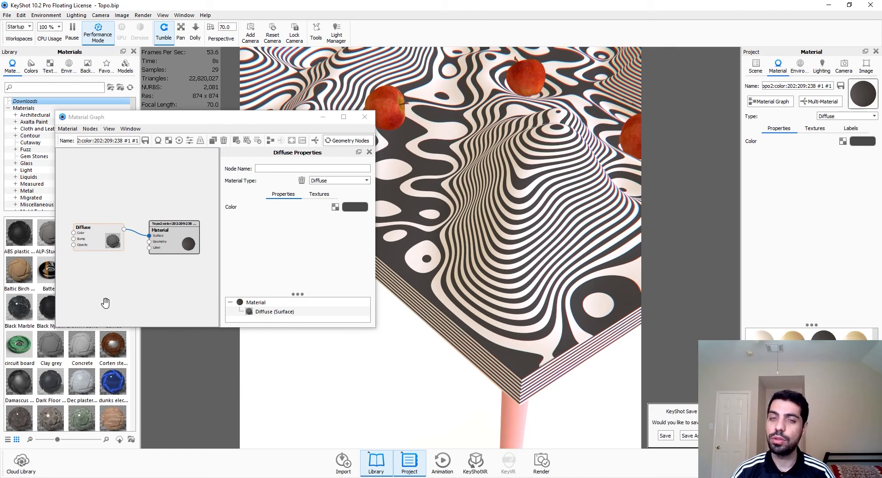
Change the Diffuse node's material type to Plastic with a roughness of 0.1 and move the node closer to the Material node.
{"action": "left_click", "coordinate": [97, 239]}
{"action": "left_click", "coordinate": [330, 180]}
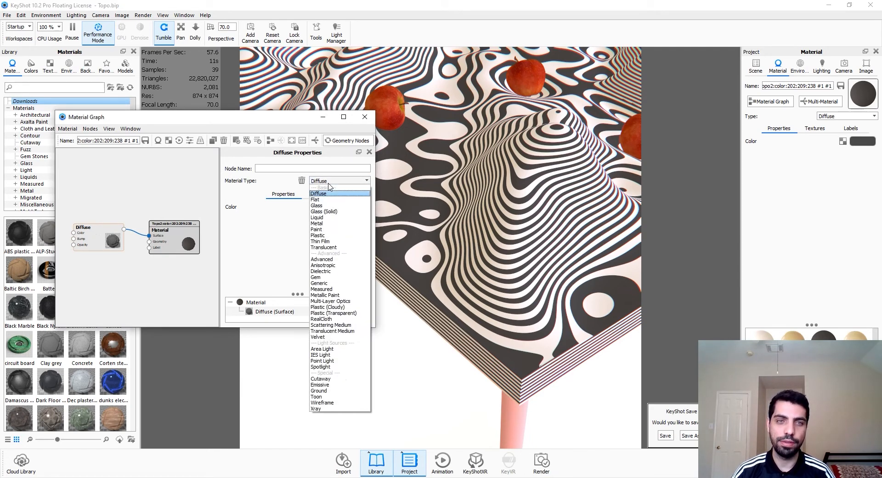
{"action": "left_click", "coordinate": [337, 237]}
{"action": "left_click", "coordinate": [344, 231]}
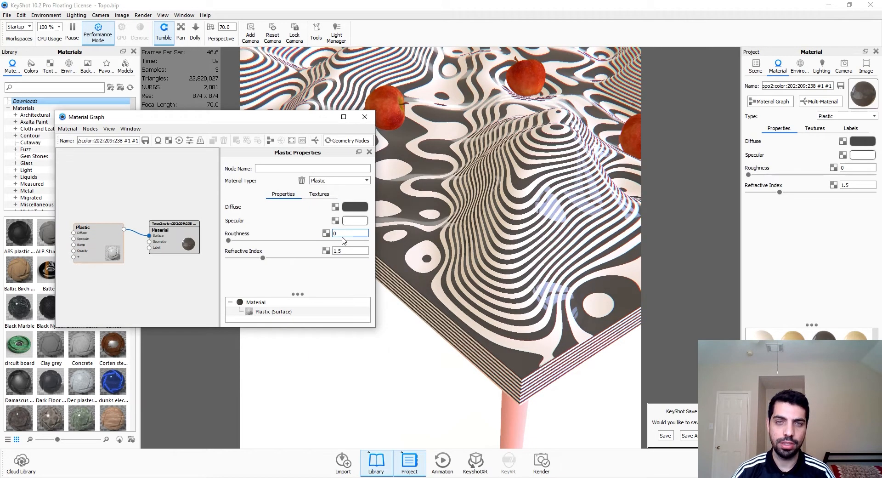
{"action": "type", "text": ".1"}
{"action": "key", "text": "Return"}
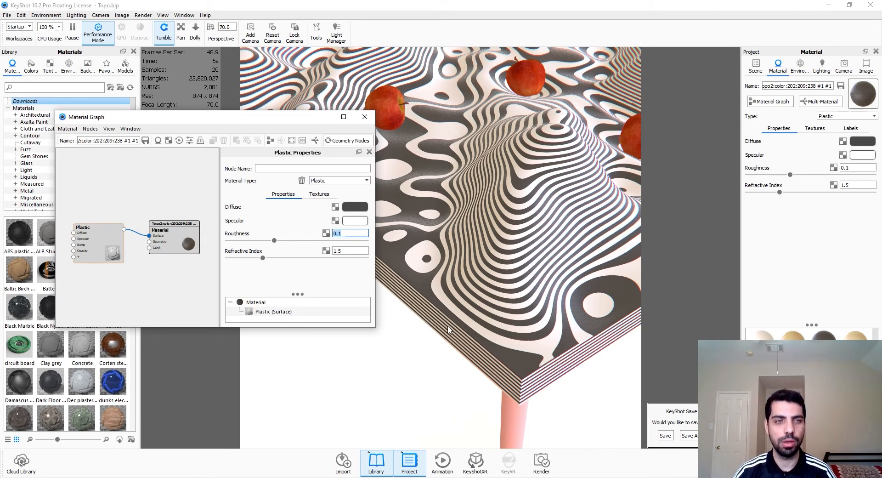
{"action": "left_click", "coordinate": [170, 286]}
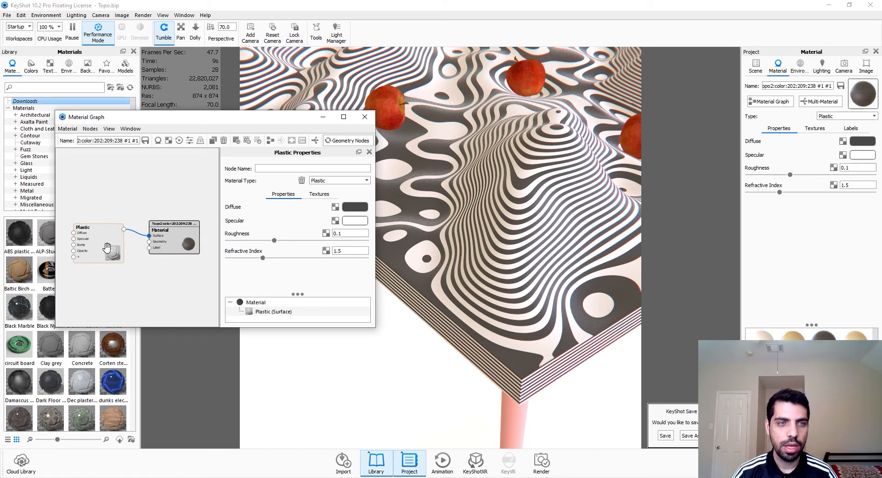
{"action": "left_click_drag", "start_coordinate": [106, 247], "coordinate": [124, 254]}
Arrange KeyShot and the browser side by side, showing the Onato Earth Bowl photo next to the material graph.
{"action": "left_click_drag", "start_coordinate": [521, 8], "coordinate": [118, 10]}
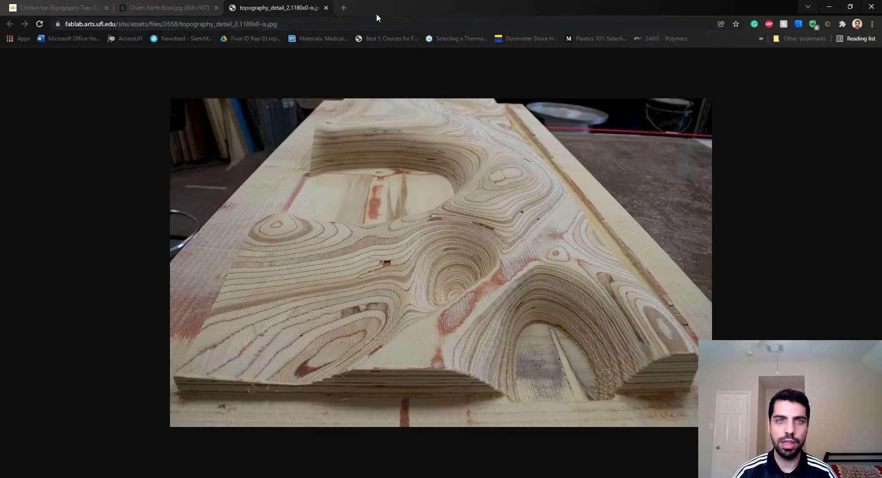
{"action": "left_click_drag", "start_coordinate": [376, 13], "coordinate": [695, 23]}
{"action": "left_click", "coordinate": [510, 45]}
{"action": "left_click_drag", "start_coordinate": [299, 25], "coordinate": [219, 22]}
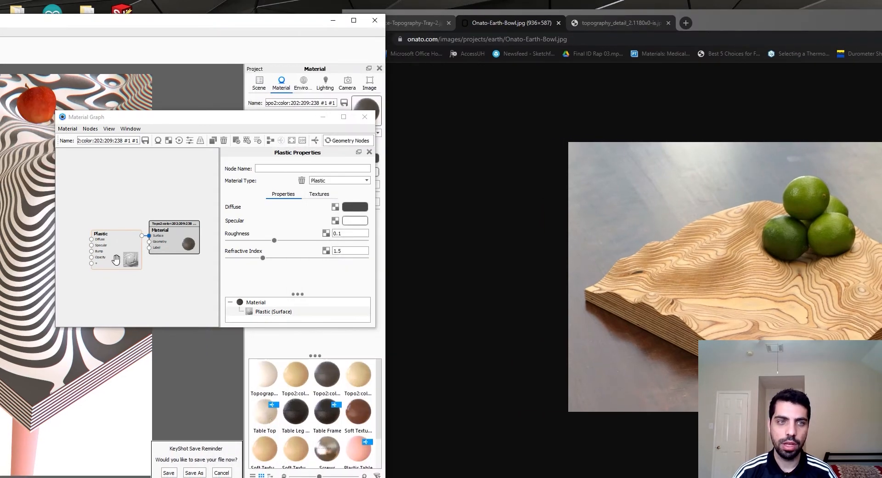
Sample a light wood tone from the bowl photo as the Plastic node's Diffuse color and apply it.
{"action": "left_click", "coordinate": [119, 257]}
{"action": "left_click", "coordinate": [354, 208]}
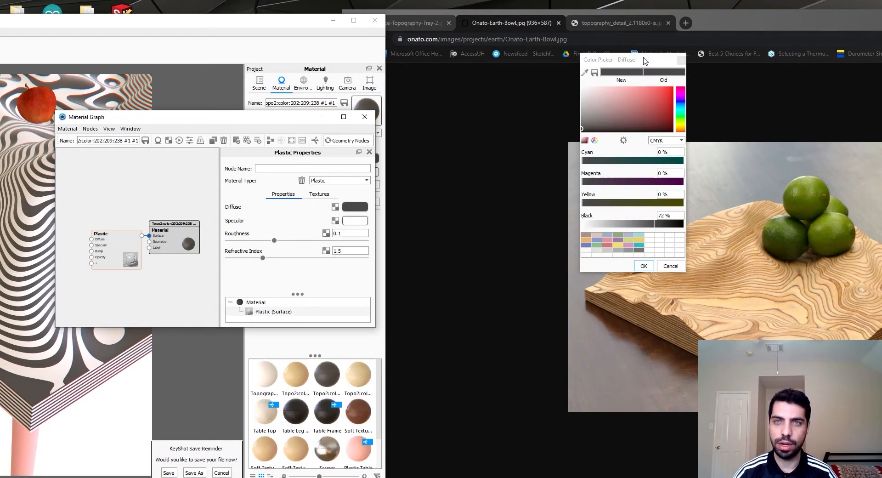
{"action": "left_click_drag", "start_coordinate": [646, 61], "coordinate": [489, 97]}
{"action": "left_click", "coordinate": [429, 109]}
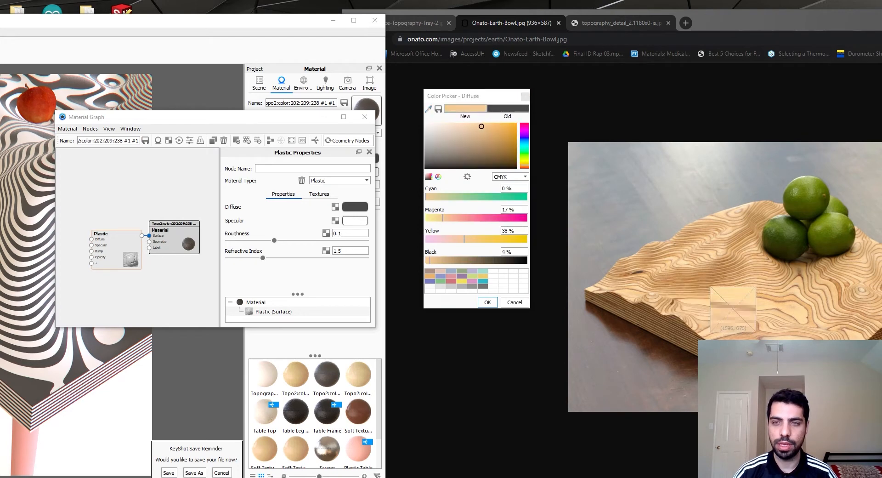
{"action": "left_click", "coordinate": [741, 301]}
{"action": "left_click", "coordinate": [487, 304]}
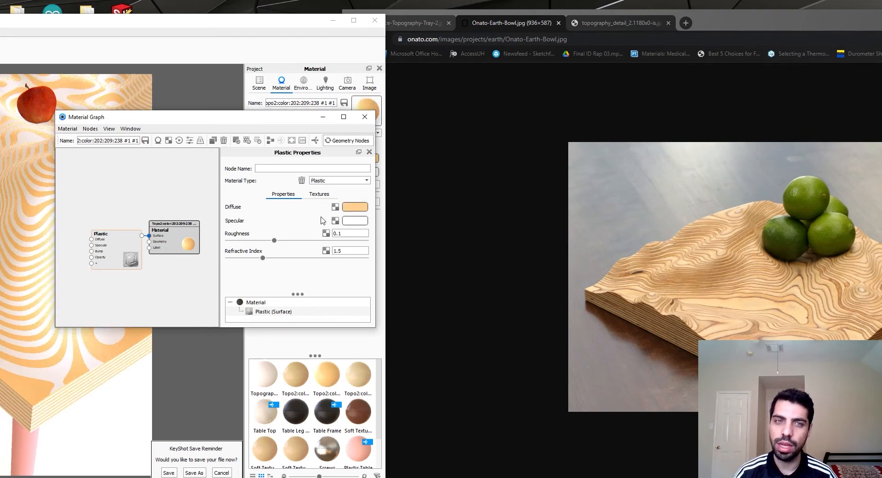
Lighten the Plastic node's Diffuse color to 0% cyan, 13% magenta, 28% yellow and 0% black.
{"action": "left_click", "coordinate": [354, 207]}
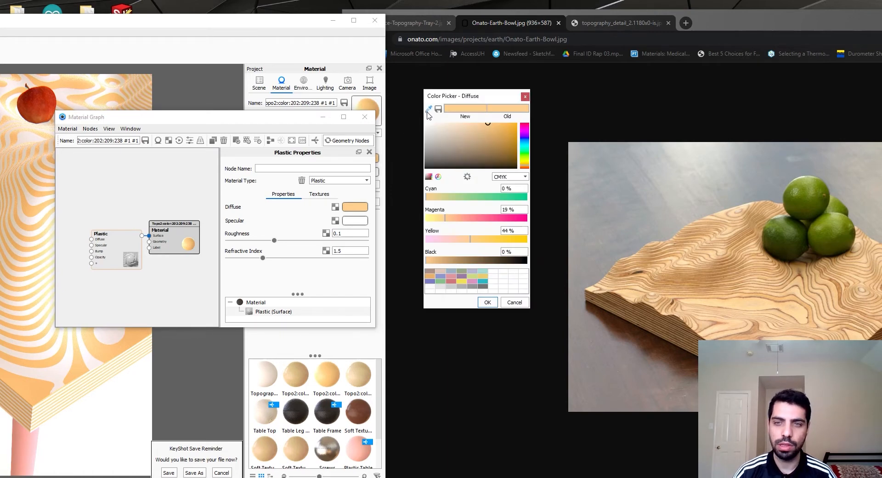
{"action": "left_click", "coordinate": [485, 130]}
{"action": "left_click", "coordinate": [785, 343]}
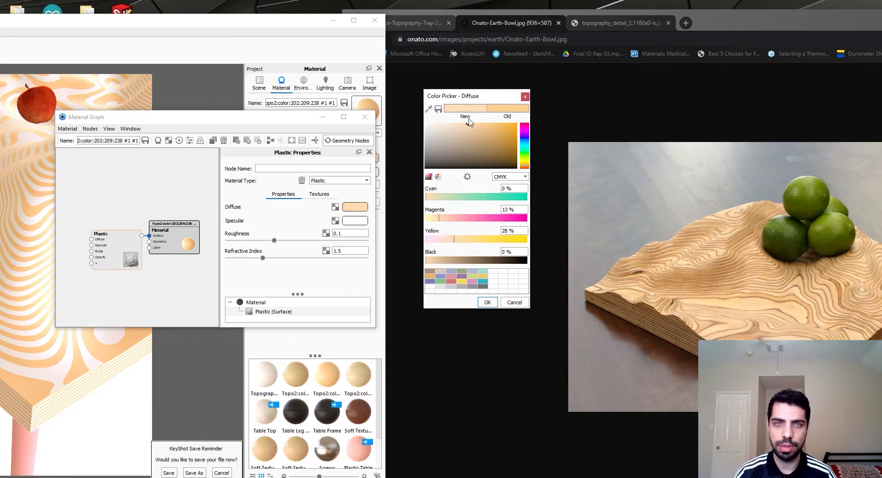
{"action": "left_click", "coordinate": [487, 302]}
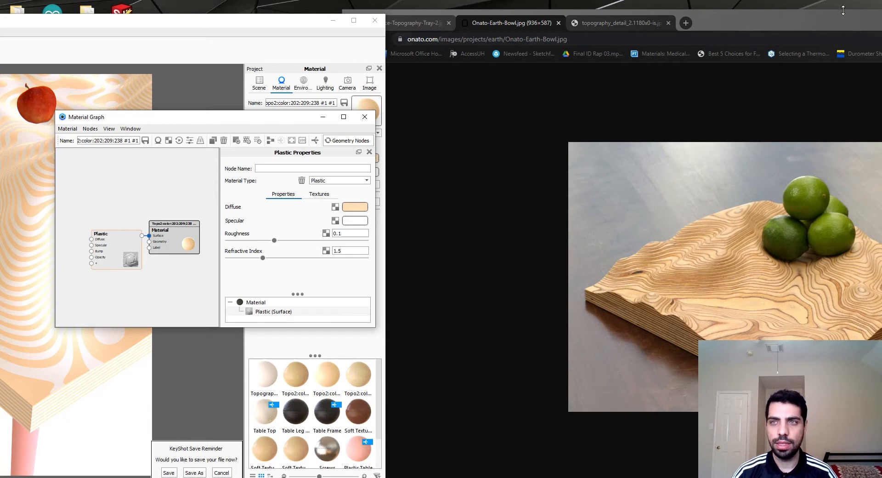
Hide the browser, maximize KeyShot and place the material graph so that the table's front corner stays in view.
{"action": "left_click_drag", "start_coordinate": [844, 23], "coordinate": [457, 82]}
{"action": "left_click", "coordinate": [783, 76]}
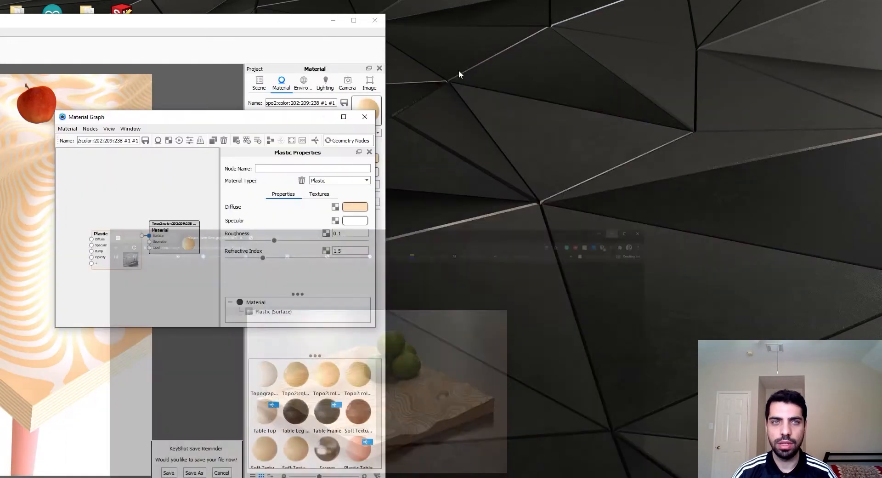
{"action": "double_click", "coordinate": [295, 23]}
{"action": "left_click_drag", "start_coordinate": [312, 119], "coordinate": [786, 95]}
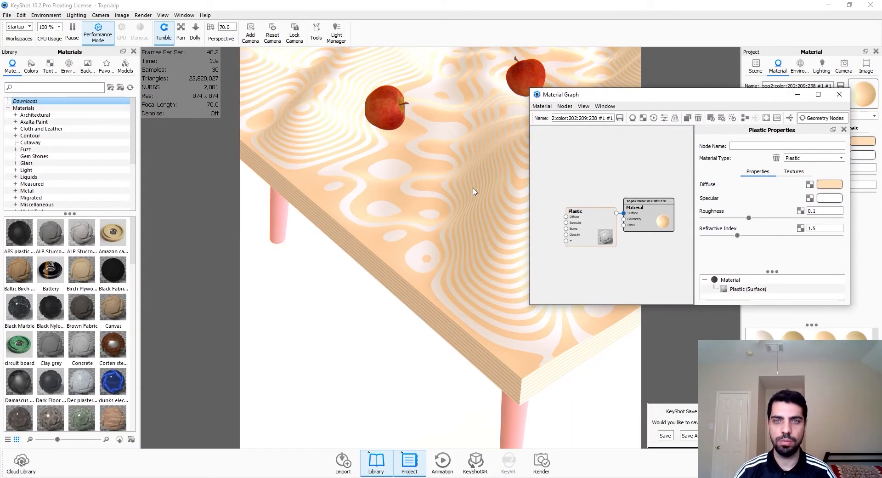
{"action": "left_click_drag", "start_coordinate": [475, 191], "coordinate": [291, 181]}
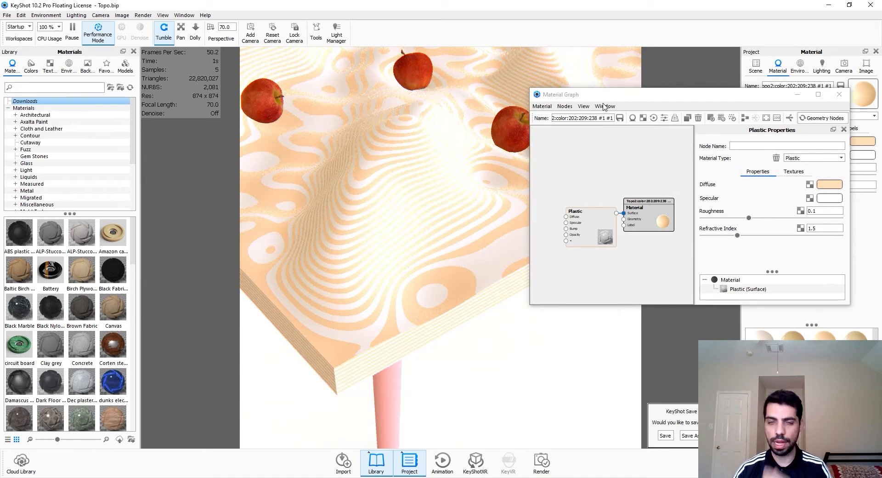
Make room in the material graph and add a Noise (Texture) node beside the Plastic node.
{"action": "left_click_drag", "start_coordinate": [603, 238], "coordinate": [592, 214]}
{"action": "left_click_drag", "start_coordinate": [651, 215], "coordinate": [676, 209]}
{"action": "left_click_drag", "start_coordinate": [589, 214], "coordinate": [606, 214]}
{"action": "right_click", "coordinate": [599, 240]}
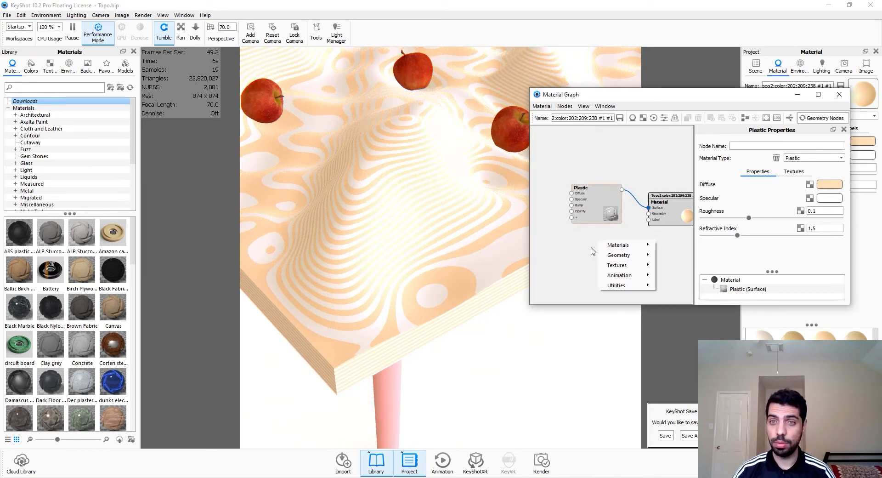
{"action": "mouse_move", "coordinate": [617, 269]}
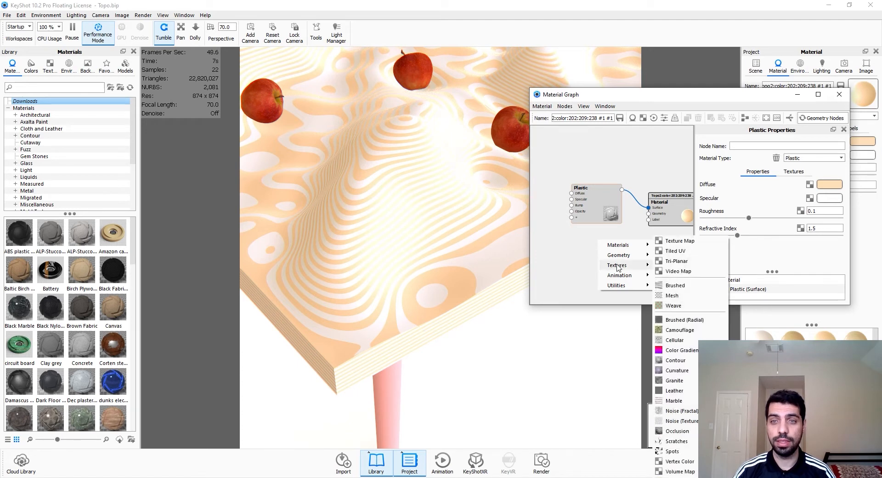
{"action": "left_click", "coordinate": [682, 420]}
{"action": "left_click_drag", "start_coordinate": [627, 266], "coordinate": [535, 250]}
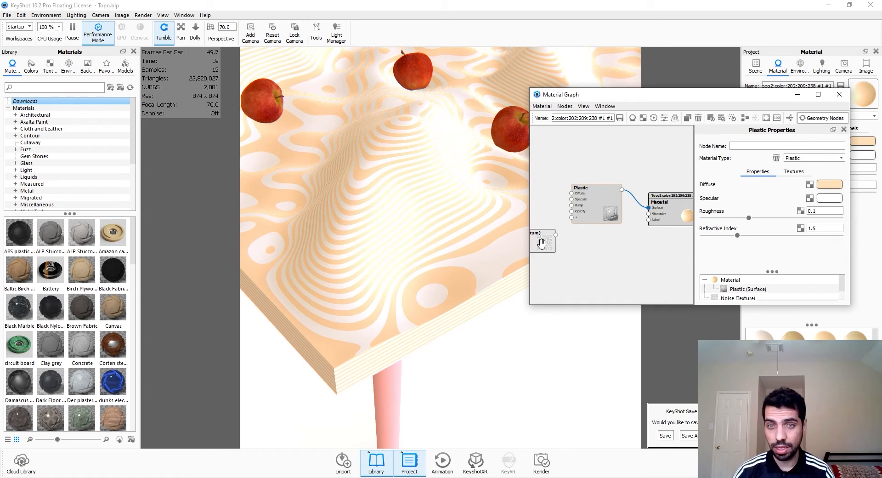
Preview the Noise (Texture) node on the table and set its scale to 1 mm.
{"action": "left_click", "coordinate": [542, 243]}
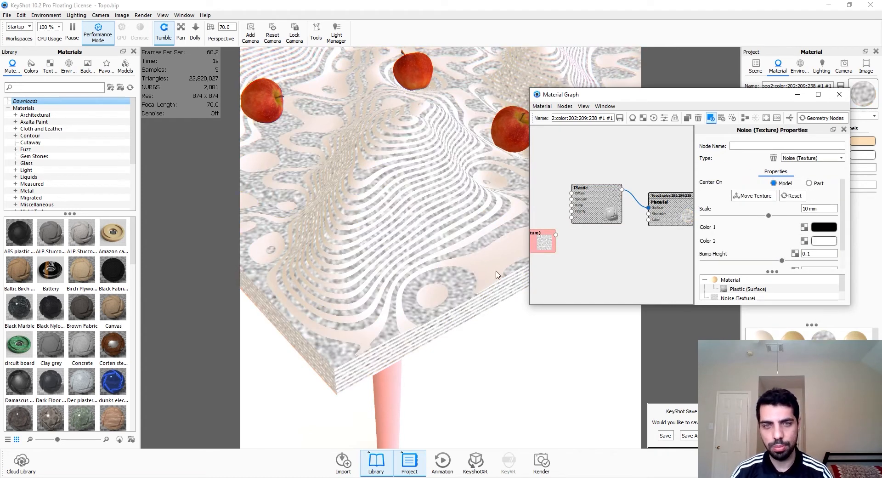
{"action": "scroll", "coordinate": [476, 275], "scroll_direction": "down", "scroll_amount": 5}
{"action": "left_click_drag", "start_coordinate": [476, 276], "coordinate": [465, 278]}
{"action": "middle_click_drag", "start_coordinate": [465, 277], "coordinate": [432, 290]}
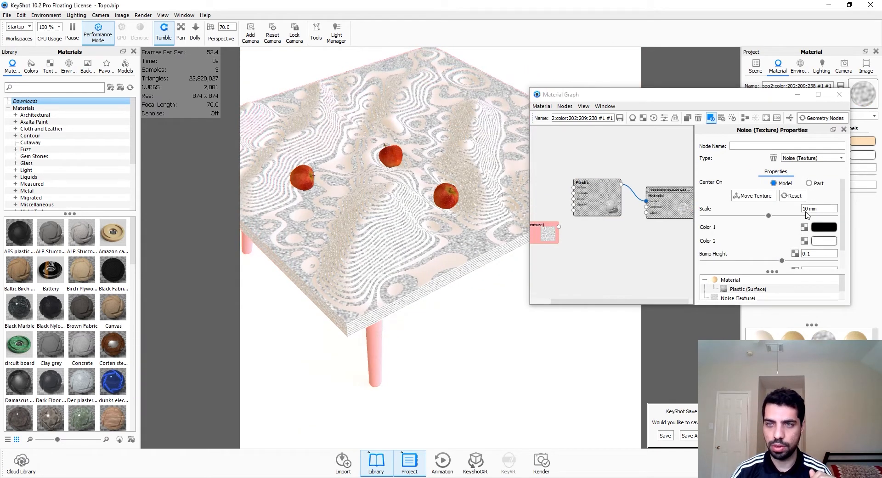
{"action": "left_click", "coordinate": [809, 209]}
{"action": "type", "text": "1"}
{"action": "key", "text": "Return"}
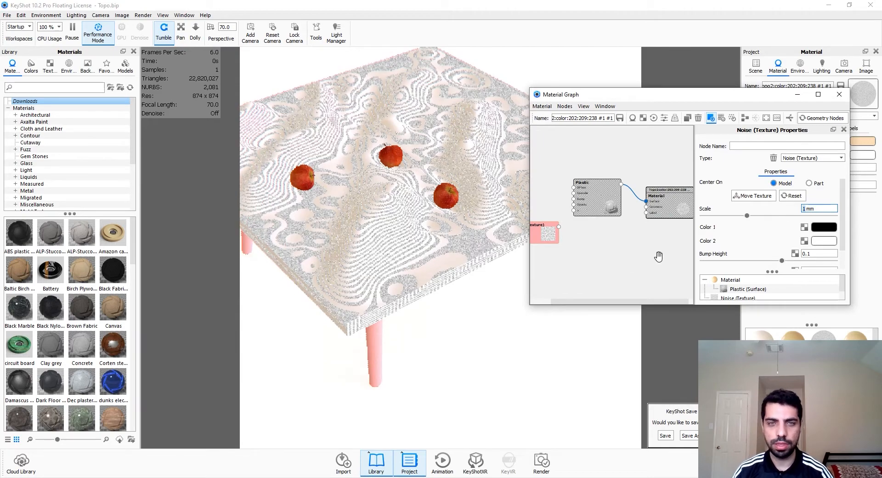
Connect the Noise (Texture) node to the Plastic node's Bump input and end the texture preview.
{"action": "scroll", "coordinate": [464, 267], "scroll_direction": "up", "scroll_amount": 5}
{"action": "left_click_drag", "start_coordinate": [597, 207], "coordinate": [541, 221]}
{"action": "left_click", "coordinate": [553, 233]}
{"action": "key", "text": "c"}
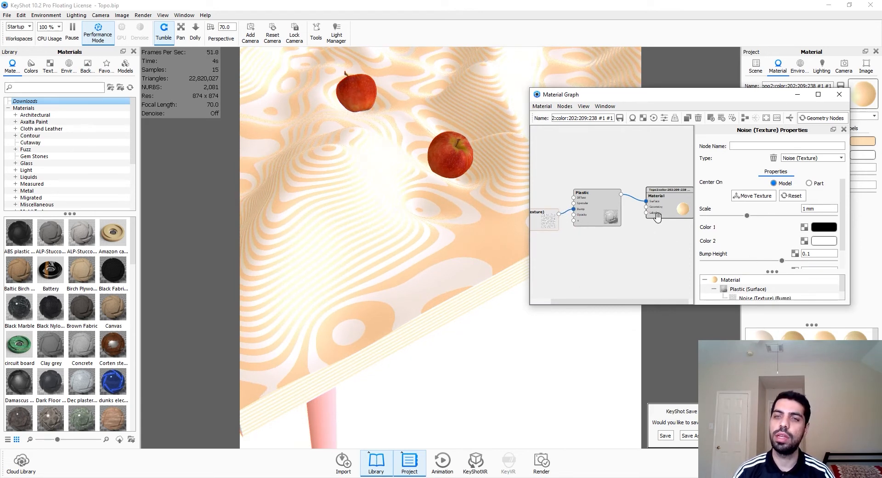
Set the Noise (Texture) node's bump height to 0.025.
{"action": "scroll", "coordinate": [754, 250], "scroll_direction": "down", "scroll_amount": 1}
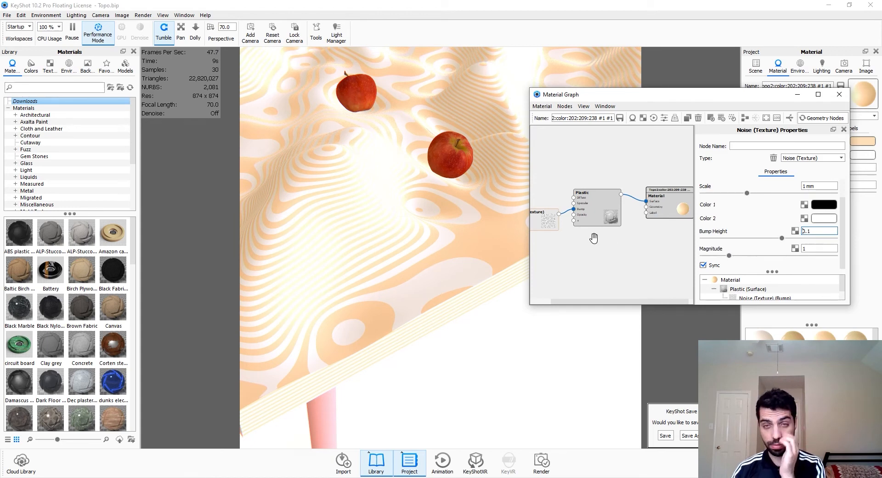
{"action": "left_click", "coordinate": [553, 223]}
{"action": "left_click", "coordinate": [810, 231]}
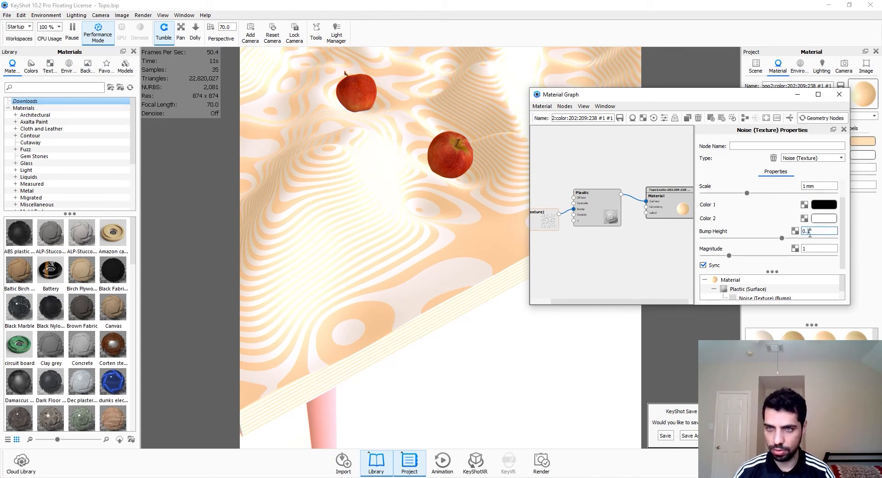
{"action": "type", "text": "0.025"}
{"action": "key", "text": "Return"}
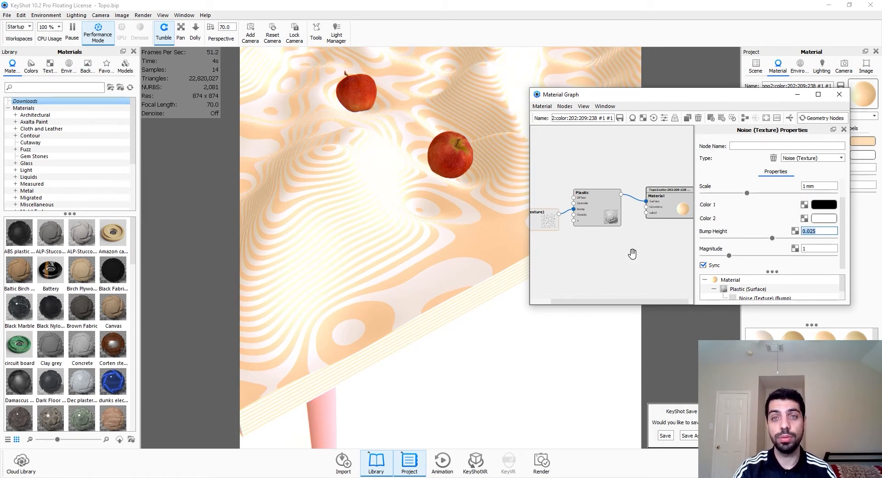
Add a Wood (Advanced) texture node and duplicate the Plastic node with its noise bump below the original.
{"action": "right_click", "coordinate": [599, 266]}
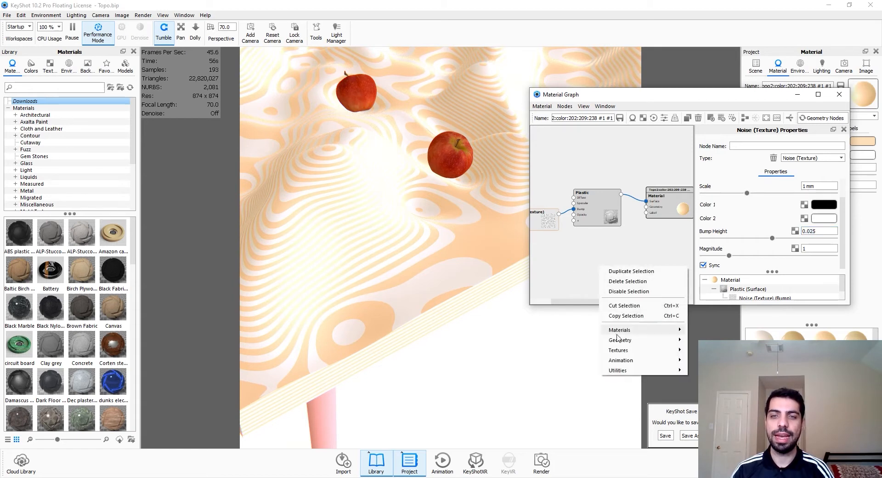
{"action": "mouse_move", "coordinate": [624, 330]}
{"action": "mouse_move", "coordinate": [640, 356]}
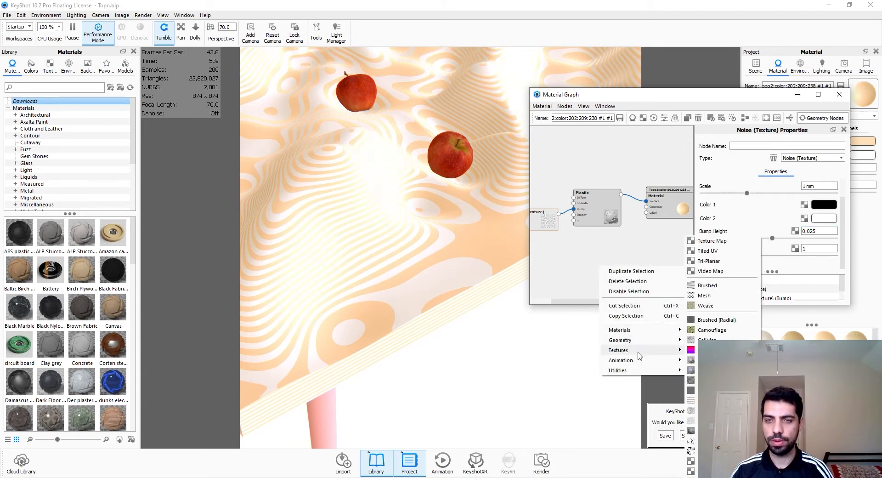
{"action": "left_click", "coordinate": [717, 471]}
{"action": "left_click_drag", "start_coordinate": [619, 289], "coordinate": [555, 271]}
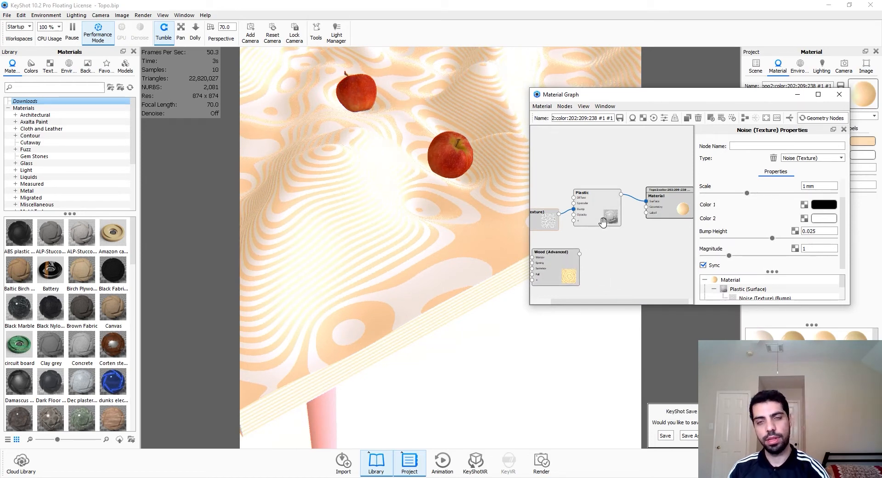
{"action": "left_click_drag", "start_coordinate": [599, 215], "coordinate": [619, 261], "text": "alt"}
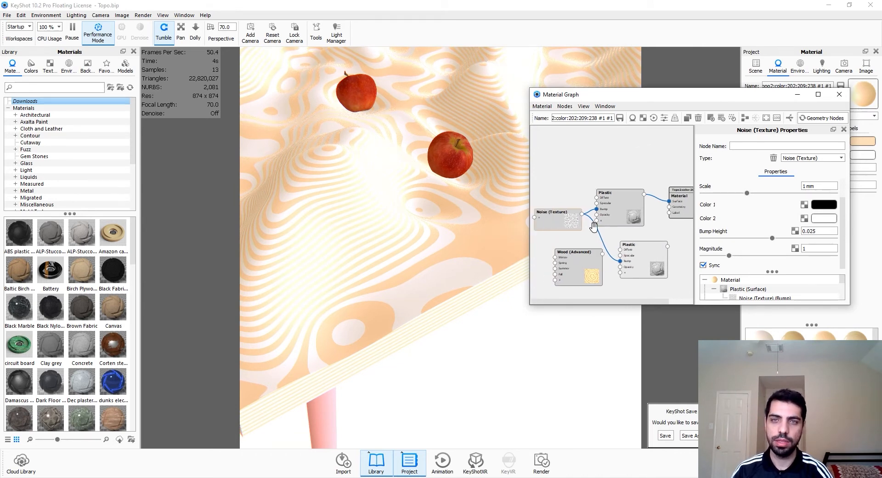
Insert a Bump Add node between the noise and the duplicate Plastic, and connect the wood texture to it and to that Plastic's Diffuse input.
{"action": "left_click_drag", "start_coordinate": [573, 220], "coordinate": [551, 201]}
{"action": "right_click", "coordinate": [592, 233]}
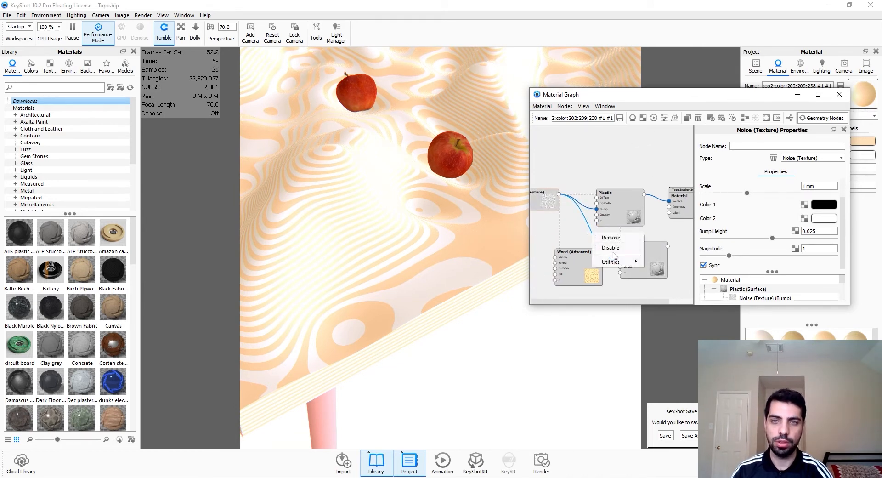
{"action": "mouse_move", "coordinate": [616, 264]}
{"action": "left_click", "coordinate": [670, 264]}
{"action": "left_click_drag", "start_coordinate": [584, 261], "coordinate": [592, 247]}
{"action": "left_click_drag", "start_coordinate": [605, 254], "coordinate": [627, 251]}
Connect the duplicate Plastic node to the Material node's Label input and automatically align the graph's nodes.
{"action": "scroll", "coordinate": [587, 269], "scroll_direction": "down", "scroll_amount": 4}
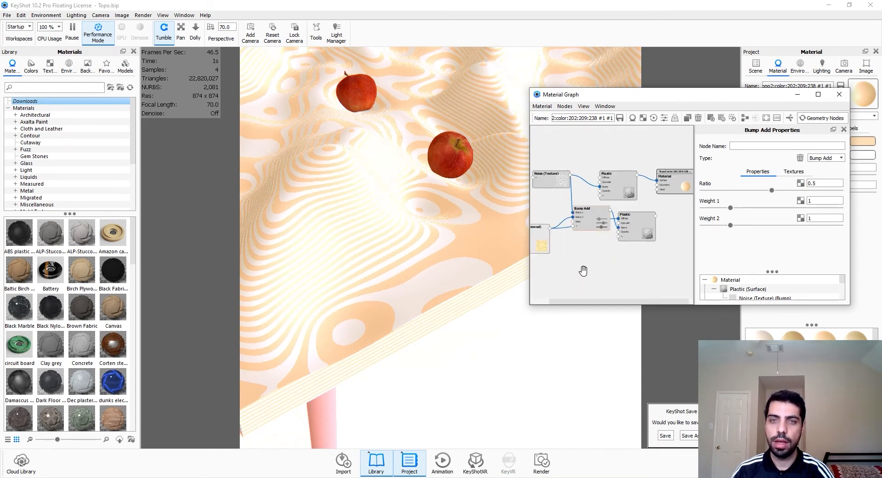
{"action": "left_click_drag", "start_coordinate": [443, 253], "coordinate": [468, 260]}
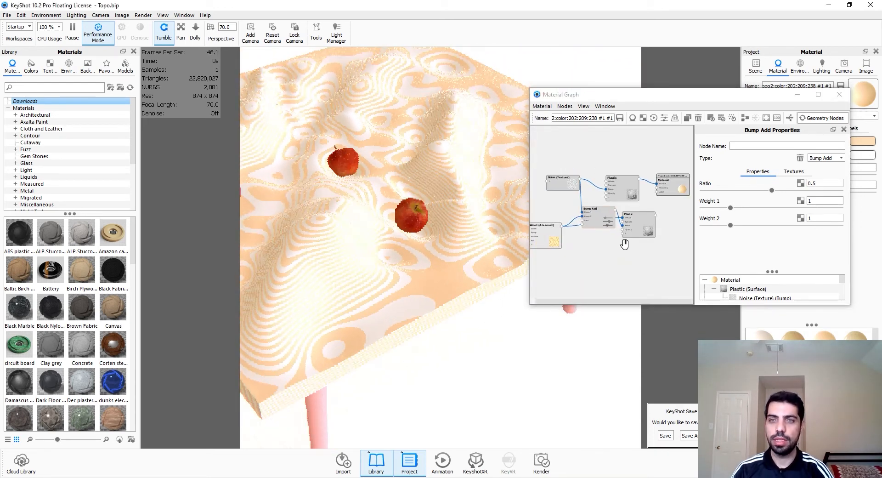
{"action": "left_click_drag", "start_coordinate": [656, 215], "coordinate": [657, 192]}
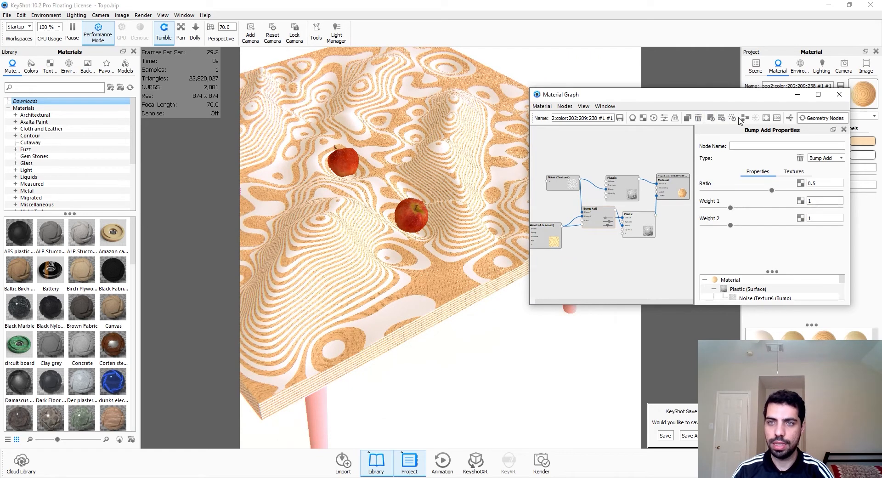
{"action": "left_click", "coordinate": [744, 118]}
{"action": "mouse_move", "coordinate": [445, 294]}
{"action": "left_mouse_down"}
{"action": "mouse_move", "coordinate": [444, 316]}
{"action": "mouse_move", "coordinate": [454, 304]}
{"action": "left_mouse_up"}
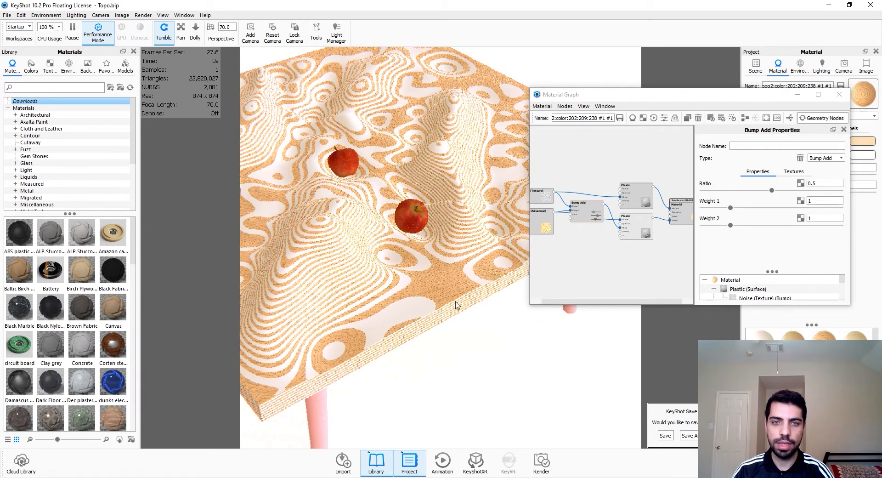
Preview the Wood (Advanced) node's color on the model and move the node below the Bump Add node.
{"action": "left_click", "coordinate": [542, 222]}
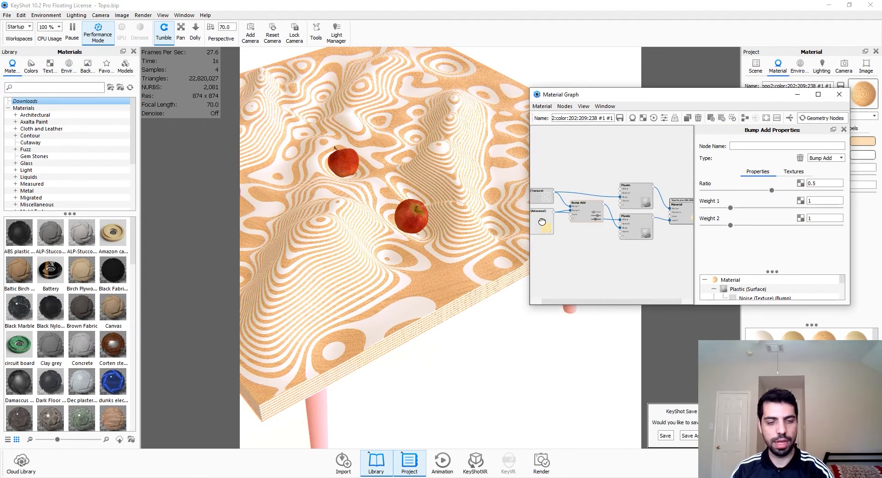
{"action": "left_click", "coordinate": [542, 222]}
{"action": "left_click_drag", "start_coordinate": [482, 261], "coordinate": [453, 326]}
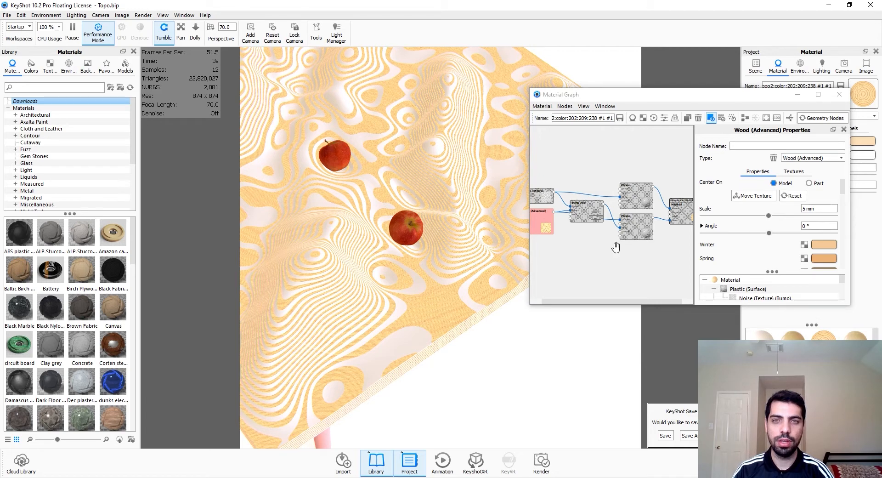
{"action": "left_click_drag", "start_coordinate": [544, 229], "coordinate": [580, 260]}
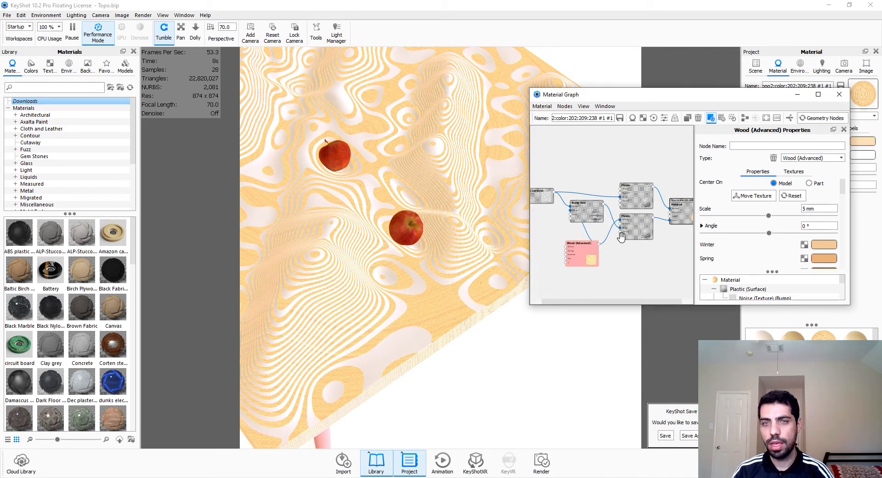
Set the Wood (Advanced) texture's Knot Density to about 0.627 and its Knot Age to 9.
{"action": "scroll", "coordinate": [815, 219], "scroll_direction": "down", "scroll_amount": 6}
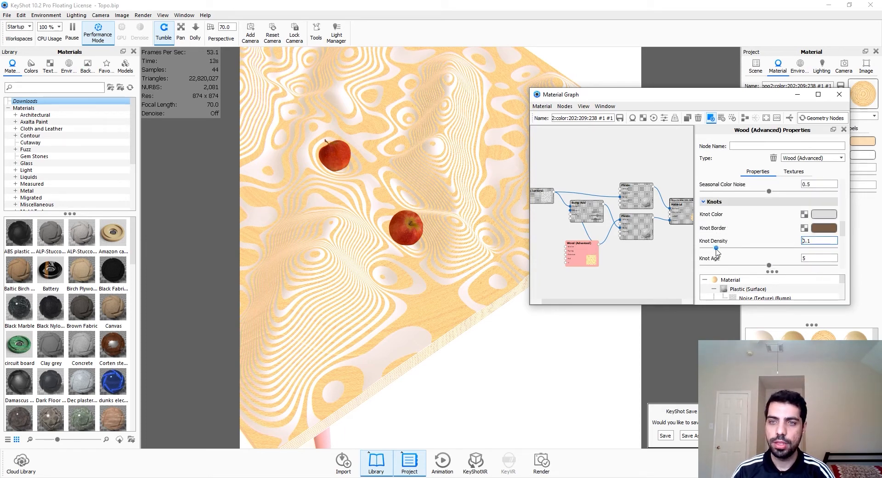
{"action": "left_click_drag", "start_coordinate": [716, 249], "coordinate": [786, 249]}
{"action": "scroll", "coordinate": [451, 309], "scroll_direction": "up", "scroll_amount": 5}
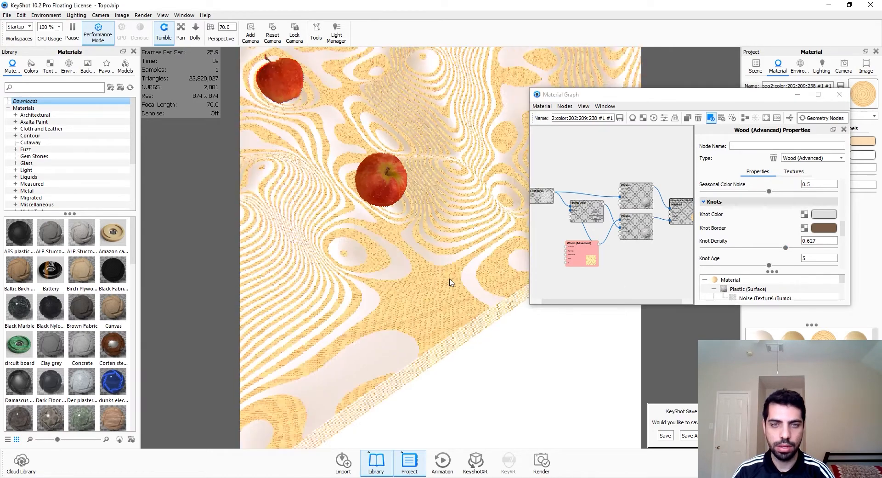
{"action": "scroll", "coordinate": [765, 260], "scroll_direction": "down", "scroll_amount": 1}
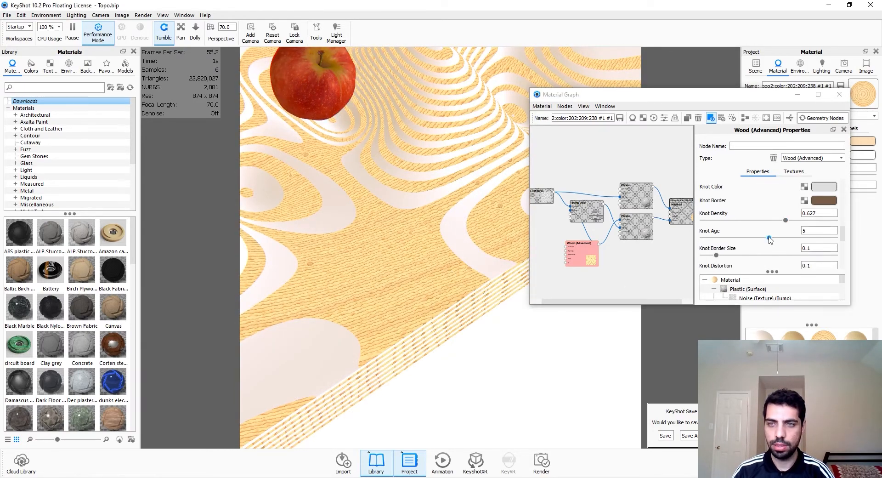
{"action": "left_click_drag", "start_coordinate": [768, 238], "coordinate": [790, 236]}
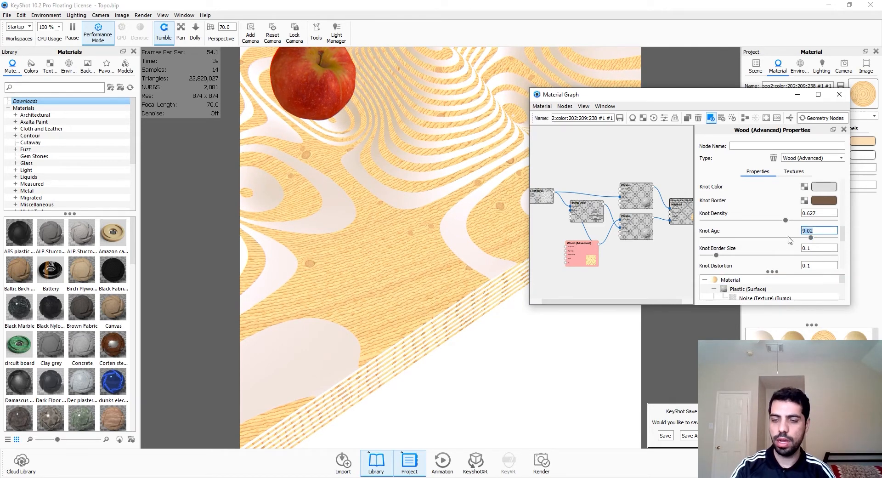
{"action": "type", "text": "9"}
{"action": "scroll", "coordinate": [760, 259], "scroll_direction": "down", "scroll_amount": 1}
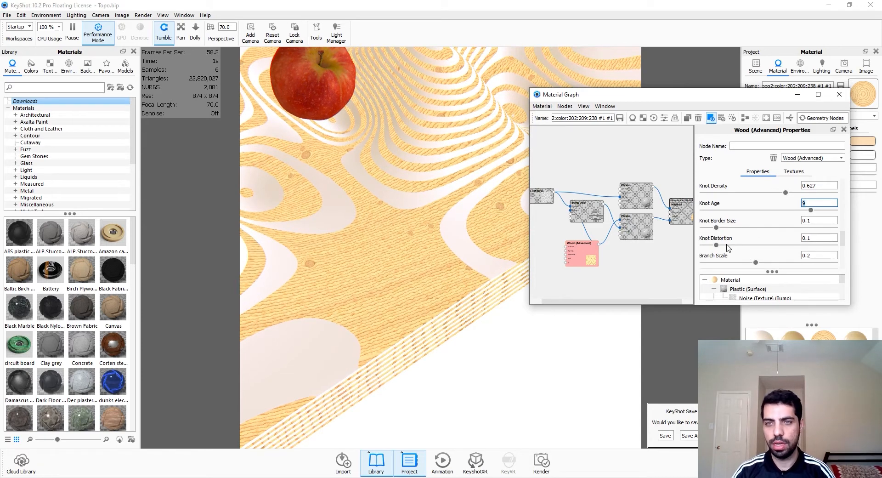
Set the wood texture's Knot Distortion to about 0.254 and increase its Branch Scale.
{"action": "left_click_drag", "start_coordinate": [719, 246], "coordinate": [740, 246]}
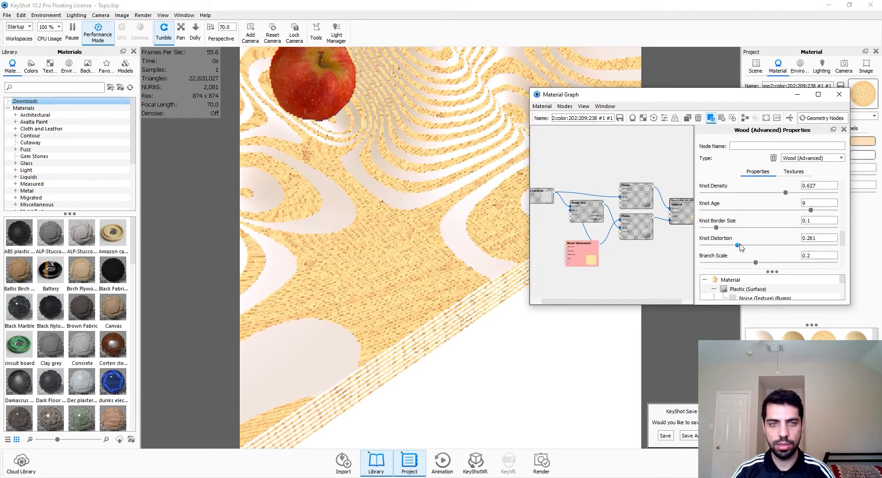
{"action": "scroll", "coordinate": [758, 243], "scroll_direction": "down", "scroll_amount": 1}
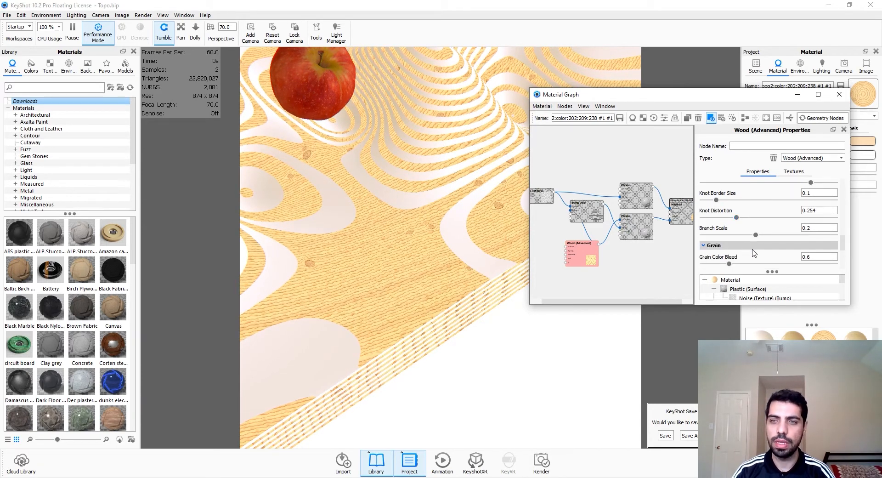
{"action": "left_click", "coordinate": [782, 235]}
Reduce the wood texture's Knot Density to about 0.216 and inspect the knots on the table surface.
{"action": "scroll", "coordinate": [787, 242], "scroll_direction": "up", "scroll_amount": 2}
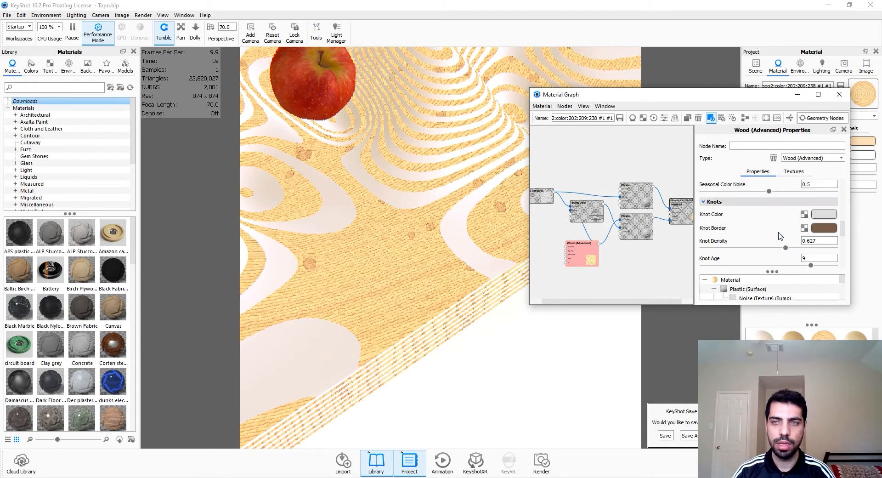
{"action": "left_click_drag", "start_coordinate": [789, 222], "coordinate": [732, 223]}
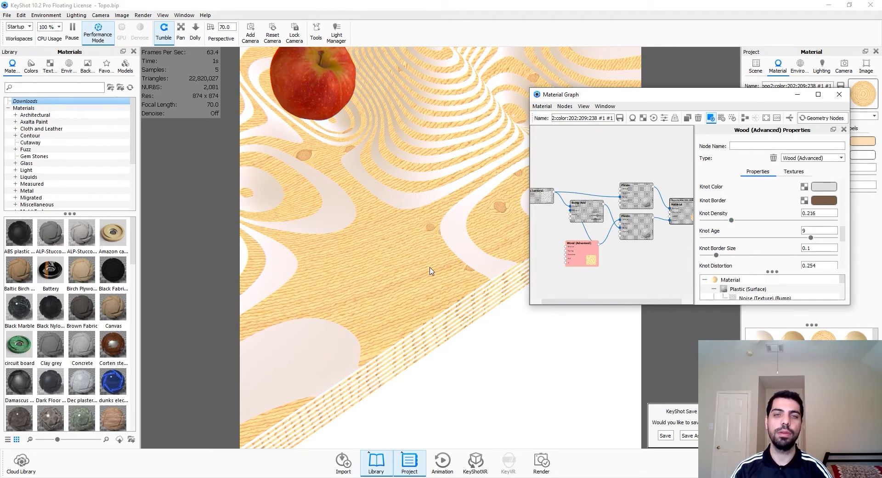
{"action": "left_click_drag", "start_coordinate": [444, 268], "coordinate": [428, 238]}
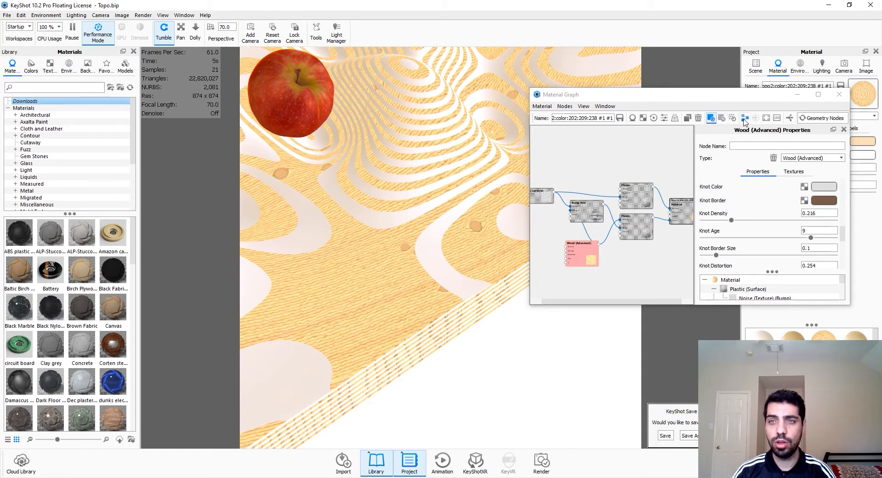
Automatically realign the nodes in the material graph.
{"action": "scroll", "coordinate": [771, 258], "scroll_direction": "up", "scroll_amount": 5}
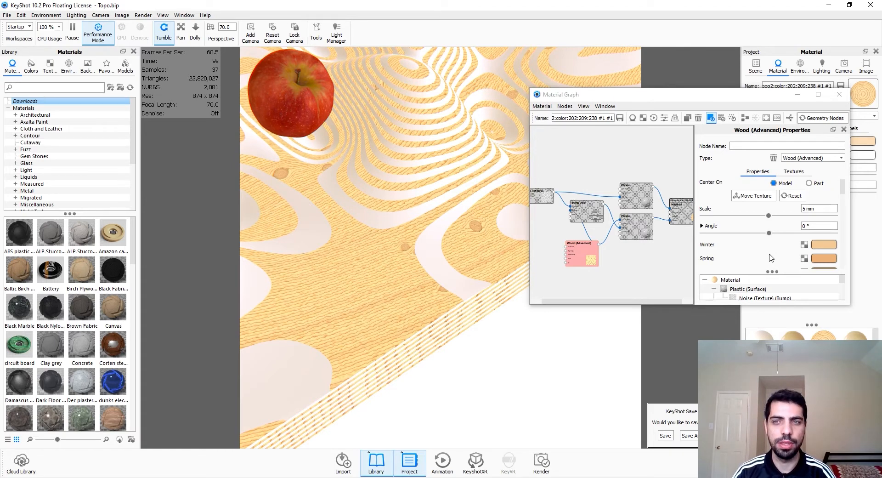
{"action": "scroll", "coordinate": [771, 258], "scroll_direction": "down", "scroll_amount": 2}
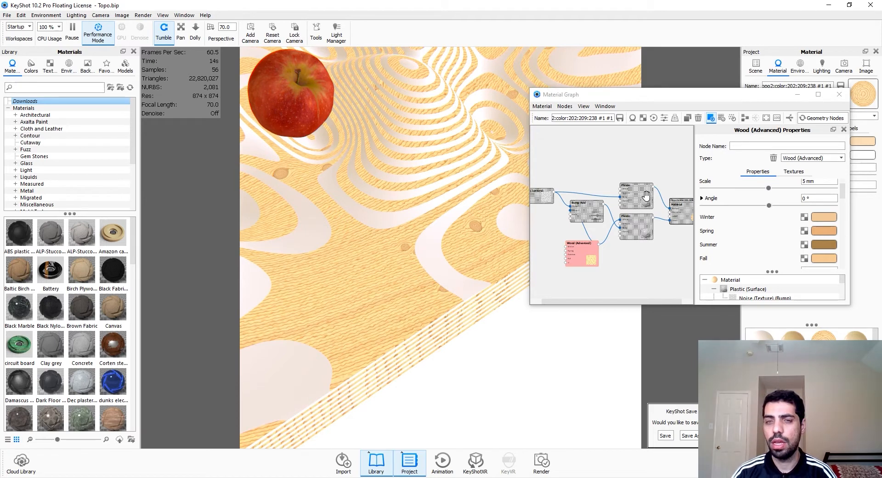
{"action": "left_click", "coordinate": [746, 122]}
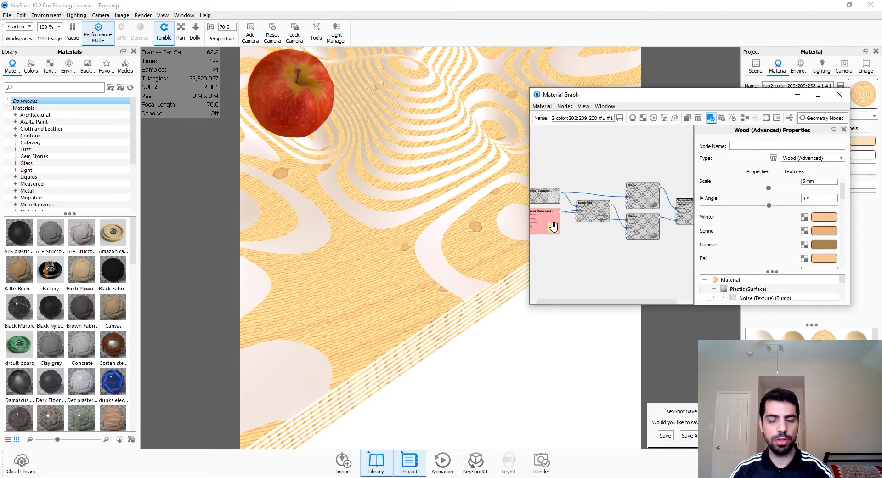
Copy the hex value FFDEB8 from the upper Plastic node's Diffuse color, shown in RGB mode.
{"action": "left_click", "coordinate": [642, 194]}
{"action": "left_click", "coordinate": [825, 184]}
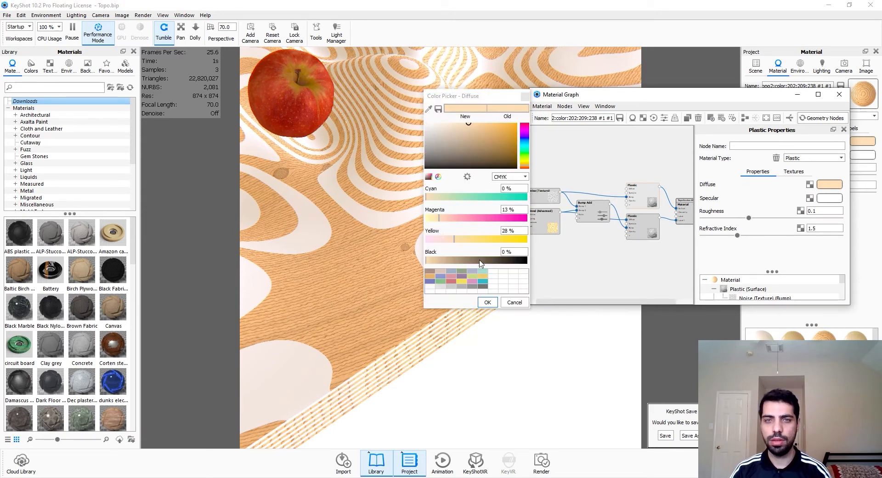
{"action": "left_click", "coordinate": [517, 177]}
{"action": "left_click", "coordinate": [513, 185]}
{"action": "double_click", "coordinate": [506, 251]}
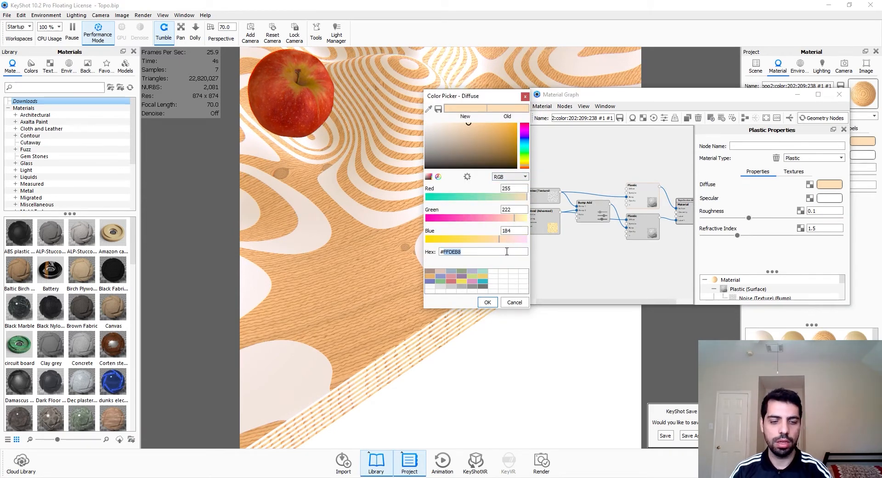
{"action": "left_click", "coordinate": [488, 302]}
Set the Wood (Advanced) node's Winter color to hex FFDEB8.
{"action": "left_click", "coordinate": [547, 222]}
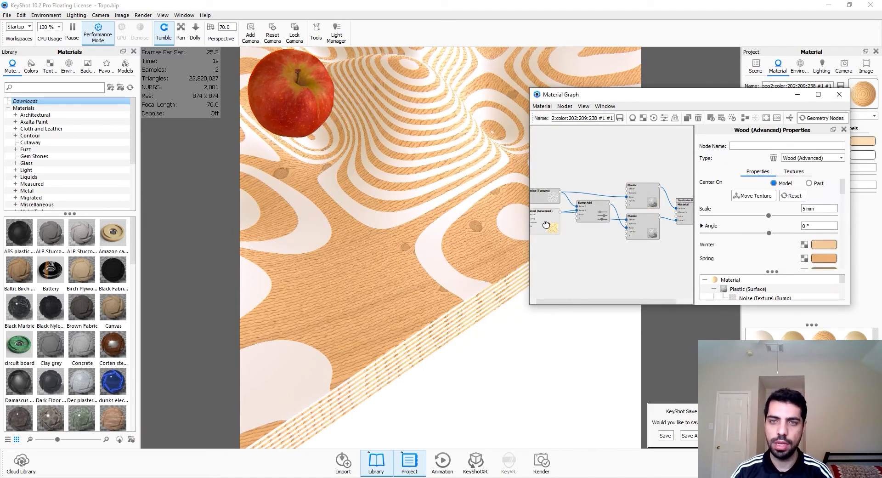
{"action": "scroll", "coordinate": [804, 247], "scroll_direction": "down", "scroll_amount": 2}
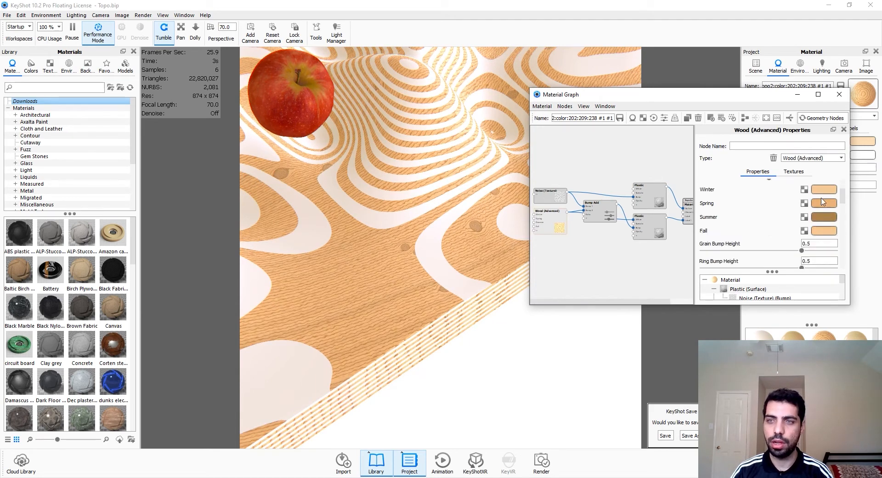
{"action": "left_click", "coordinate": [823, 192]}
{"action": "double_click", "coordinate": [463, 252]}
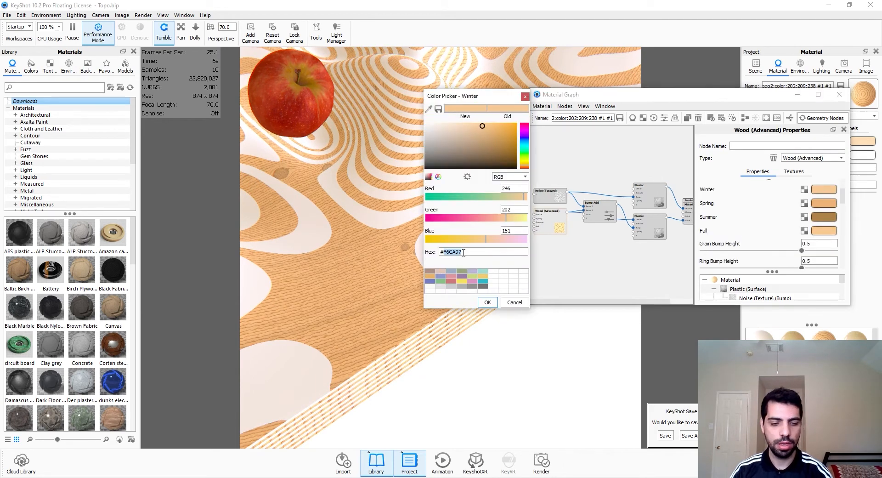
{"action": "key", "text": "Return"}
{"action": "left_click", "coordinate": [487, 303]}
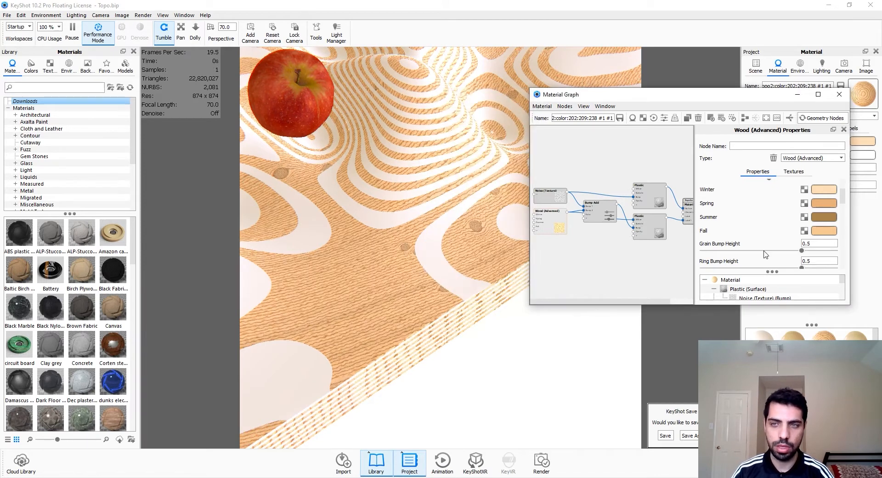
Set the wood texture's Spring and Summer colors to hex FFDEB8.
{"action": "left_click", "coordinate": [822, 206]}
{"action": "double_click", "coordinate": [474, 275]}
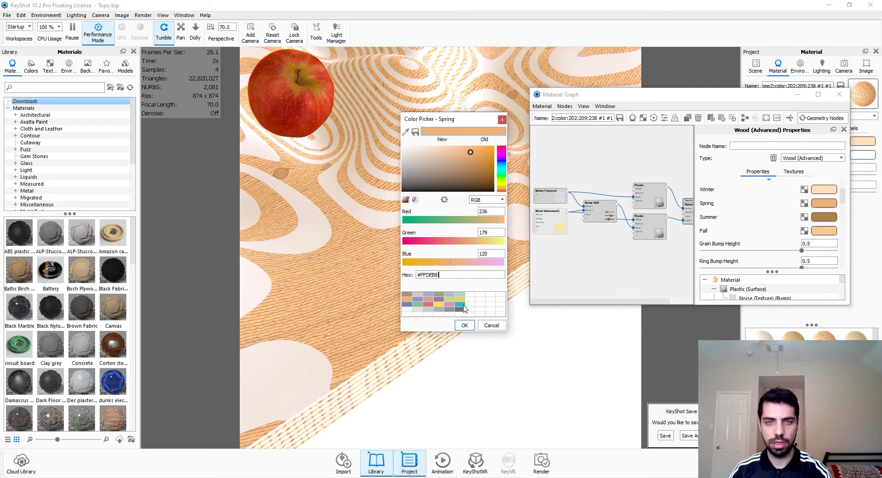
{"action": "type", "text": "FFDEB8"}
{"action": "left_click", "coordinate": [465, 325]}
{"action": "left_click", "coordinate": [824, 217]}
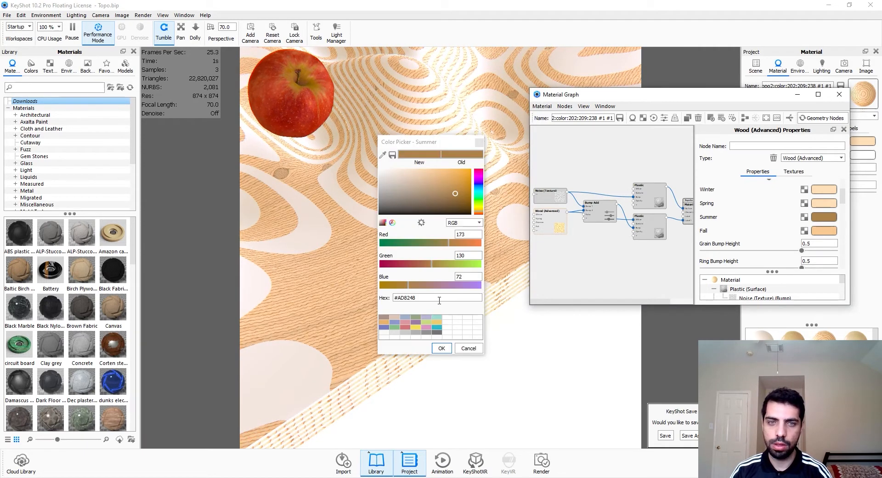
{"action": "double_click", "coordinate": [439, 298]}
{"action": "left_click", "coordinate": [441, 350]}
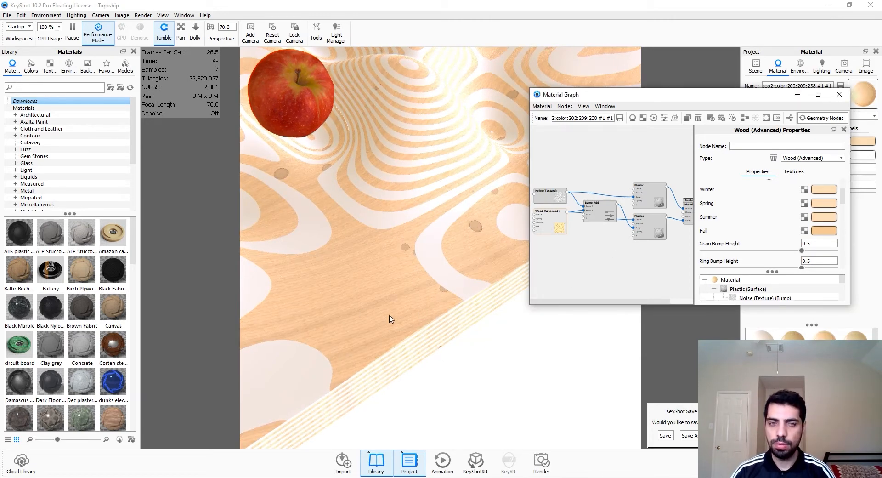
Set the wood texture's Fall color to hex FFDEB8 and darken it slightly by adding a little black in CMYK mode.
{"action": "left_click", "coordinate": [825, 233]}
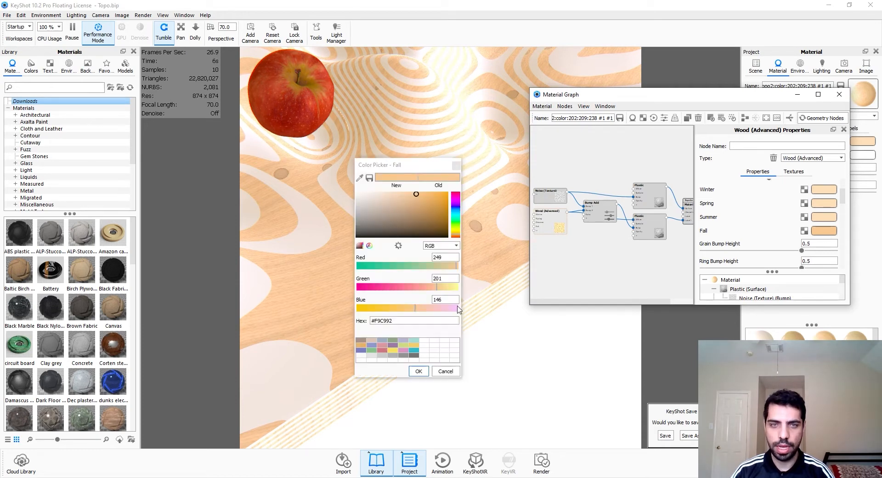
{"action": "double_click", "coordinate": [422, 320]}
{"action": "left_click", "coordinate": [441, 245]}
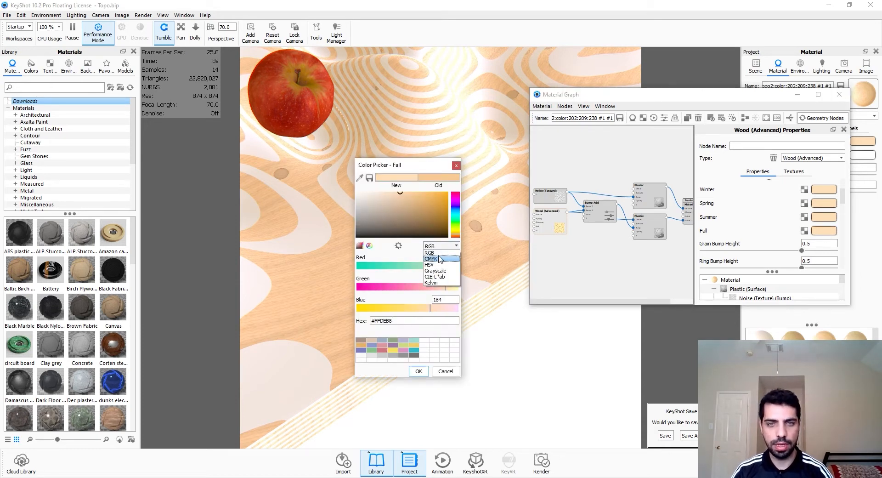
{"action": "left_click", "coordinate": [436, 268]}
{"action": "left_click_drag", "start_coordinate": [415, 166], "coordinate": [641, 174]}
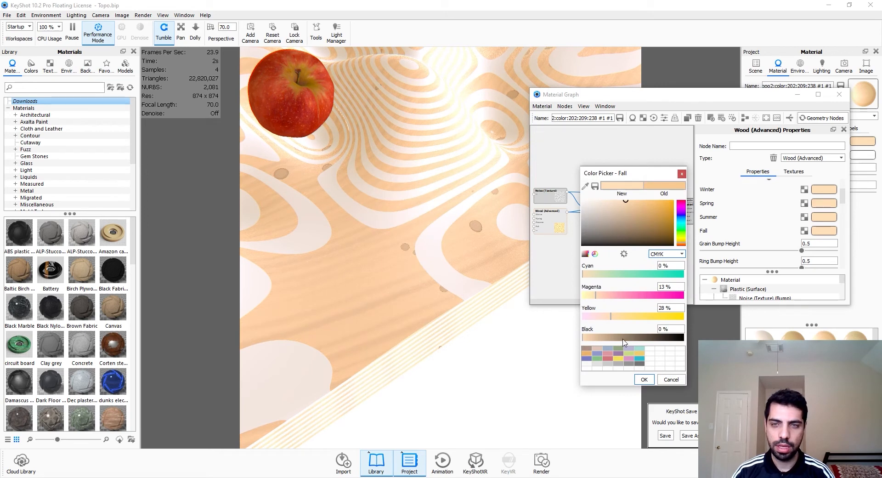
{"action": "left_click", "coordinate": [584, 341]}
{"action": "left_click_drag", "start_coordinate": [585, 341], "coordinate": [590, 342]}
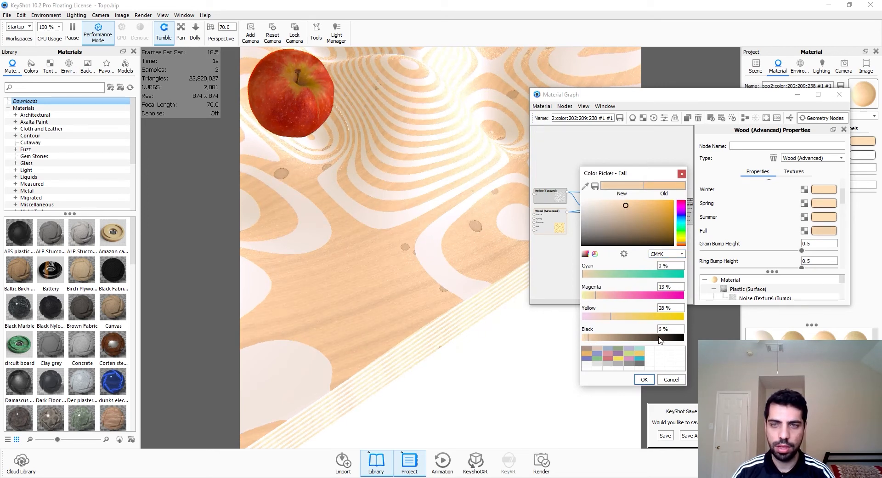
{"action": "left_click", "coordinate": [664, 328]}
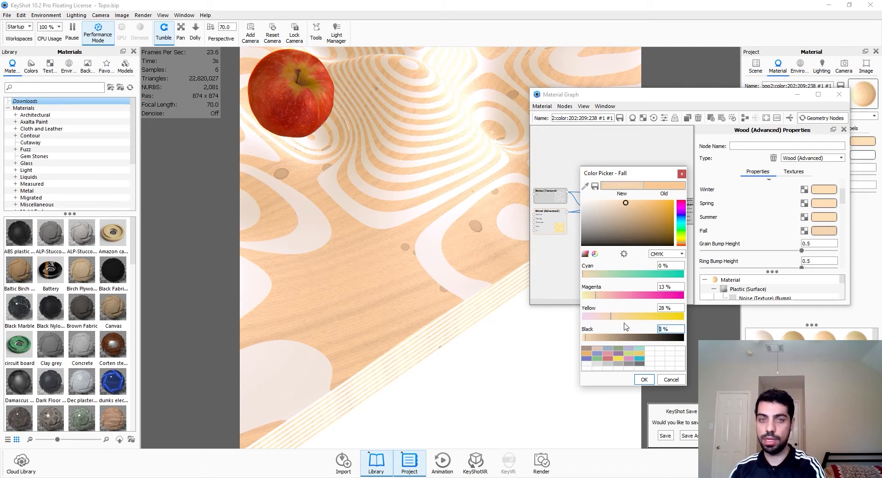
{"action": "left_click", "coordinate": [644, 379]}
Turn off Performance Mode and inspect the wood surface and knots up close.
{"action": "mouse_move", "coordinate": [441, 262]}
{"action": "left_mouse_down"}
{"action": "mouse_move", "coordinate": [392, 252]}
{"action": "mouse_move", "coordinate": [441, 292]}
{"action": "mouse_move", "coordinate": [488, 271]}
{"action": "mouse_move", "coordinate": [457, 264]}
{"action": "left_mouse_up"}
{"action": "left_click", "coordinate": [98, 37]}
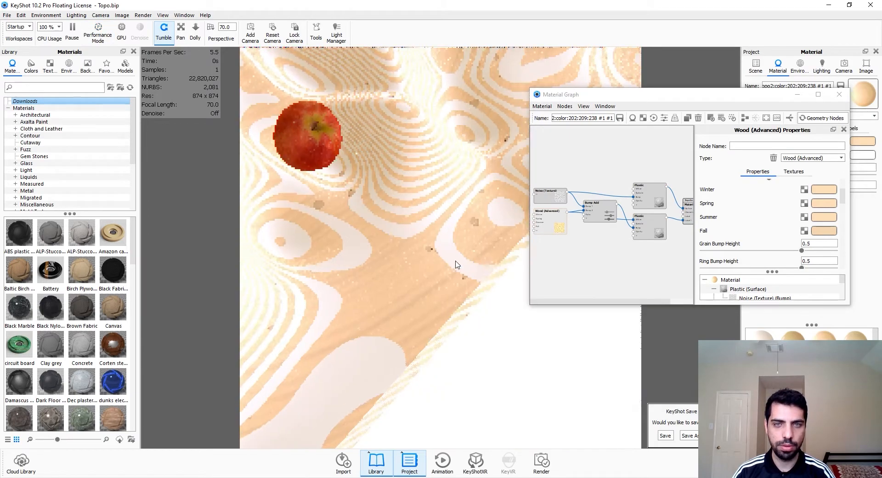
{"action": "scroll", "coordinate": [413, 256], "scroll_direction": "up", "scroll_amount": 8}
{"action": "scroll", "coordinate": [795, 229], "scroll_direction": "down", "scroll_amount": 8}
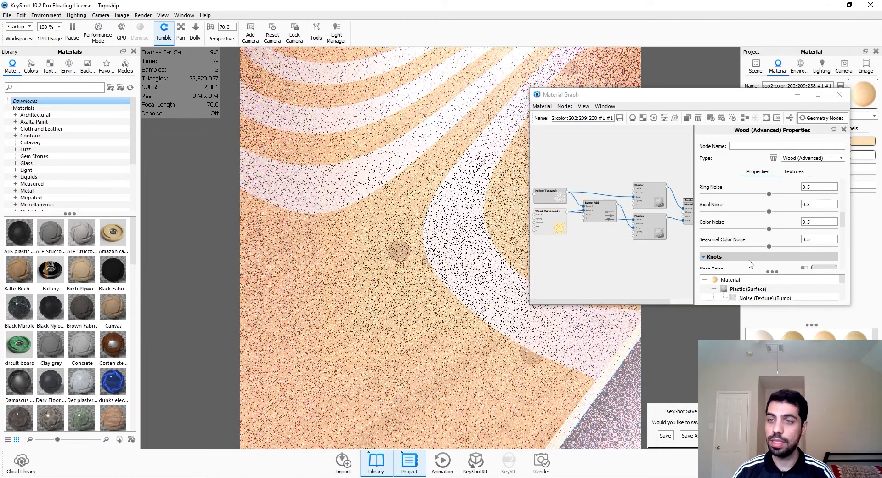
{"action": "left_click", "coordinate": [816, 202]}
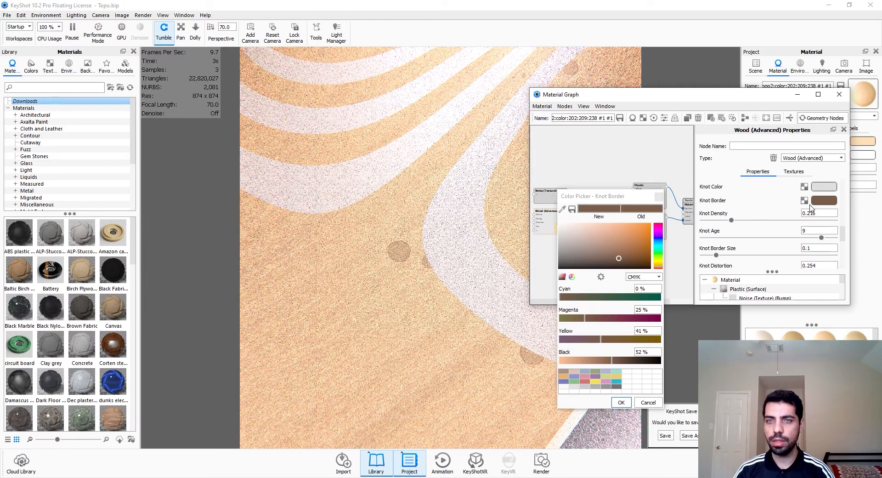
{"action": "left_click", "coordinate": [659, 196]}
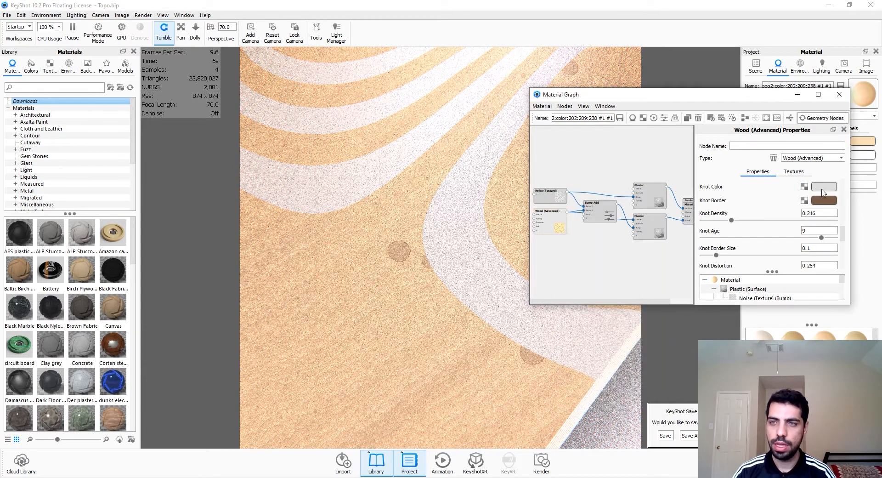
Set the wood texture's Knot Color to hex FFDEB8.
{"action": "left_click", "coordinate": [822, 192]}
{"action": "left_click", "coordinate": [620, 299]}
{"action": "left_click", "coordinate": [613, 307]}
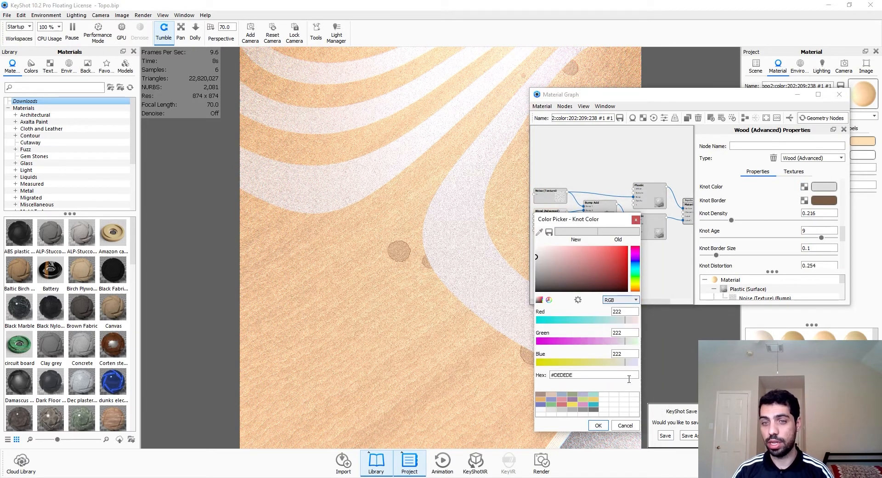
{"action": "triple_click", "coordinate": [621, 376]}
{"action": "key", "text": "Return"}
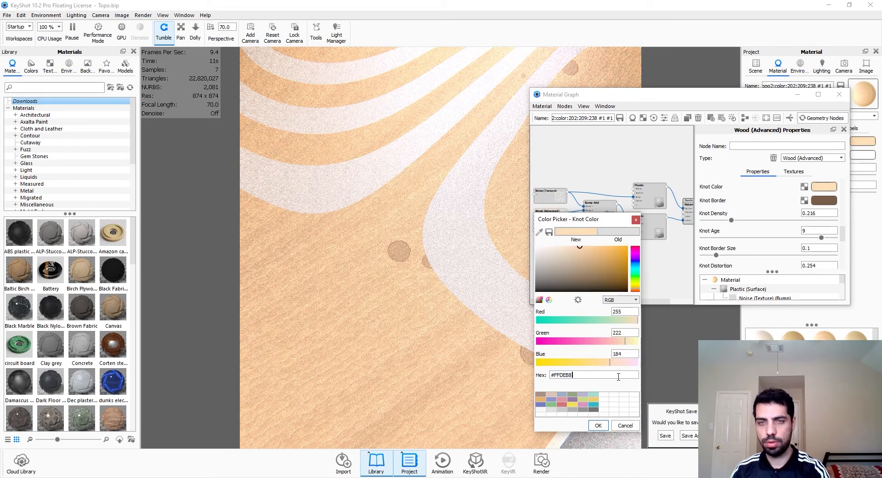
Try darker brown shades for the Knot Color in CMYK mode, ending at 10% magenta, 21% yellow and 23% black, and inspect the knots.
{"action": "left_click", "coordinate": [620, 299]}
{"action": "left_click", "coordinate": [616, 317]}
{"action": "left_click", "coordinate": [567, 387]}
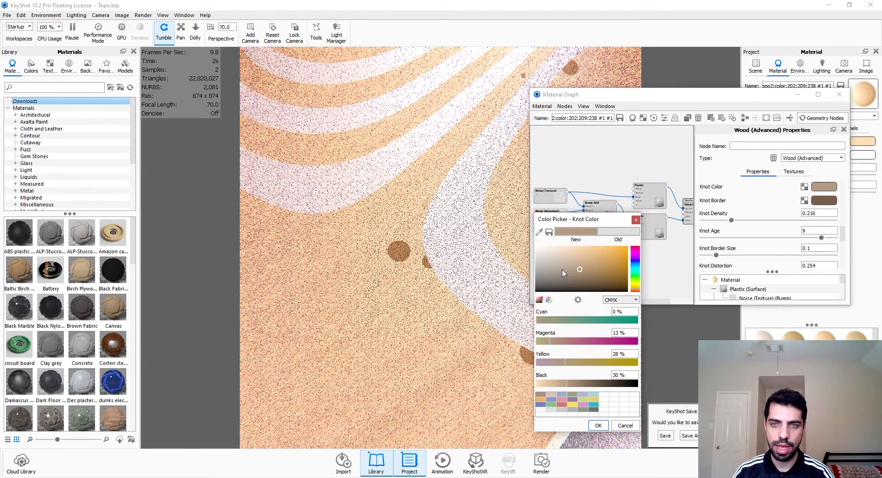
{"action": "left_click", "coordinate": [556, 385]}
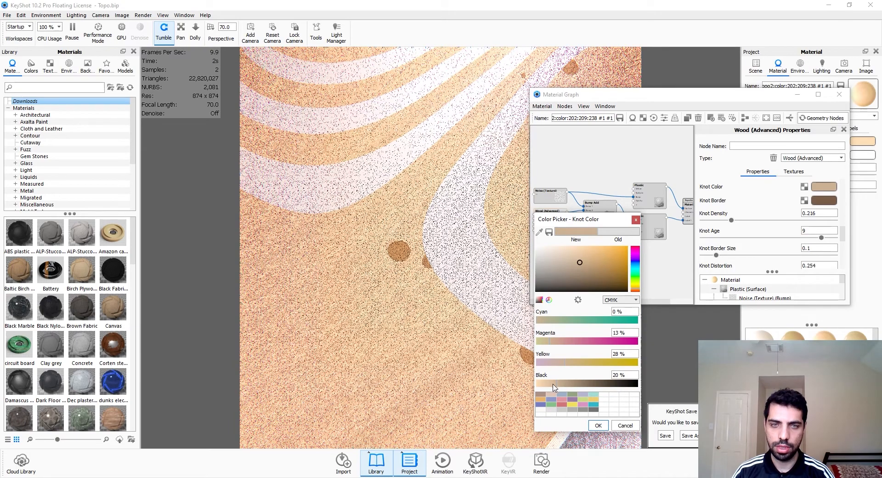
{"action": "left_click", "coordinate": [589, 271]}
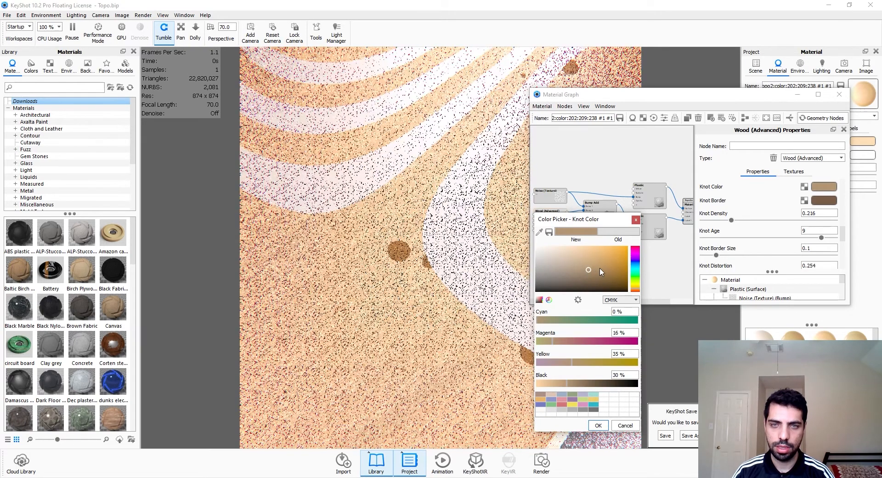
{"action": "left_click", "coordinate": [600, 266]}
{"action": "left_click", "coordinate": [570, 264]}
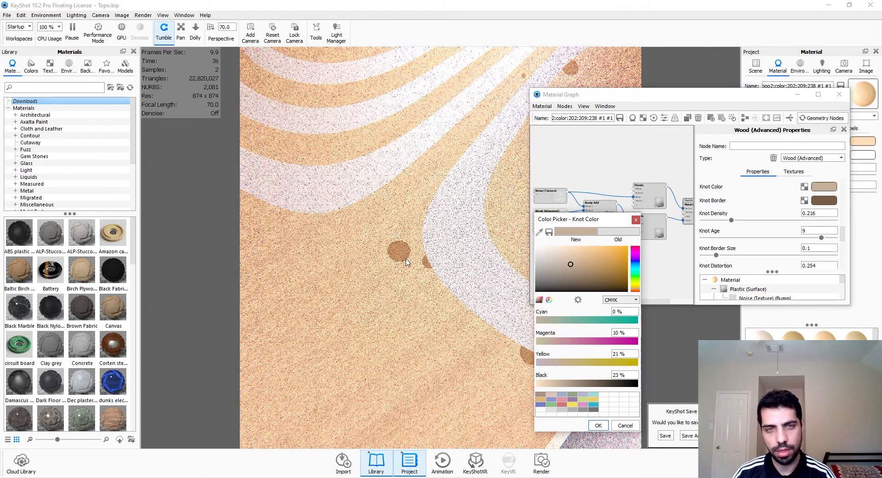
{"action": "scroll", "coordinate": [407, 262], "scroll_direction": "up", "scroll_amount": 3}
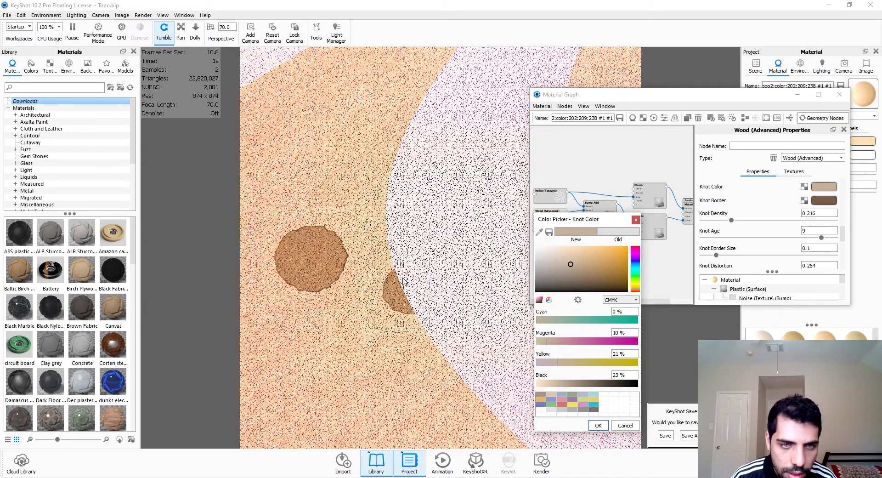
{"action": "scroll", "coordinate": [402, 278], "scroll_direction": "down", "scroll_amount": 5}
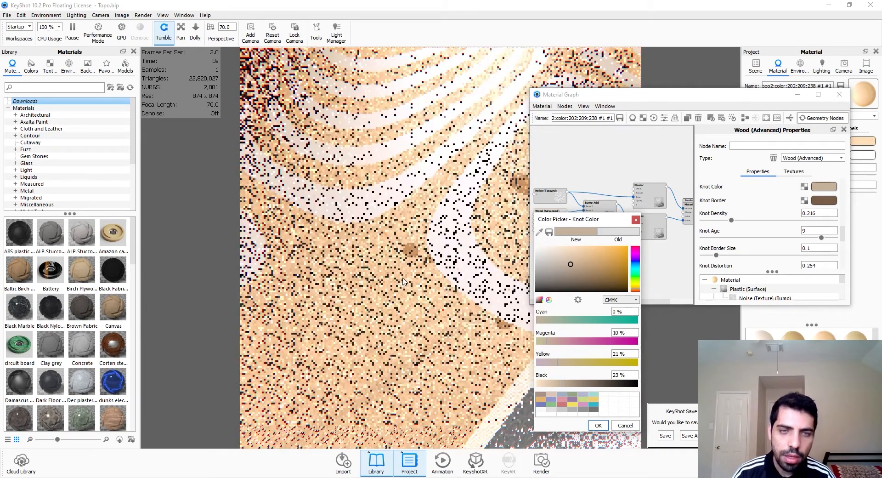
Lighten the Knot Color to the pale beige hex E9D7C3 in RGB mode and accept it.
{"action": "left_click", "coordinate": [620, 299]}
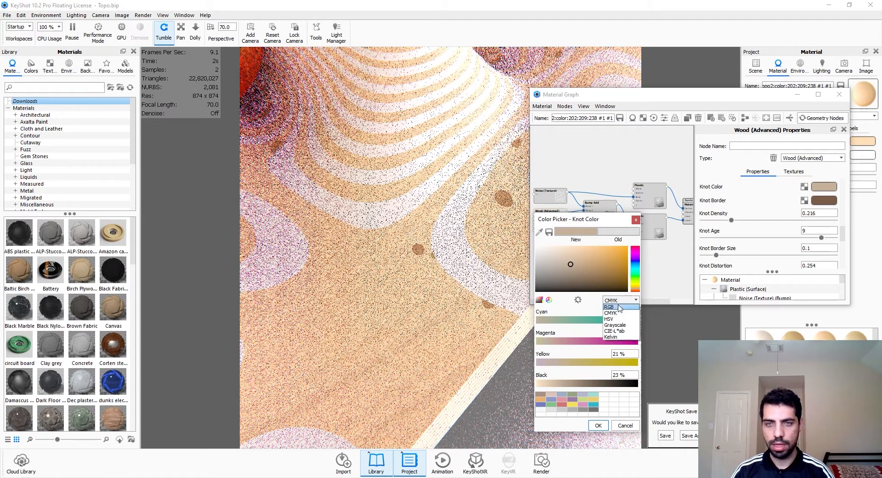
{"action": "left_click", "coordinate": [614, 306]}
{"action": "left_click", "coordinate": [565, 259]}
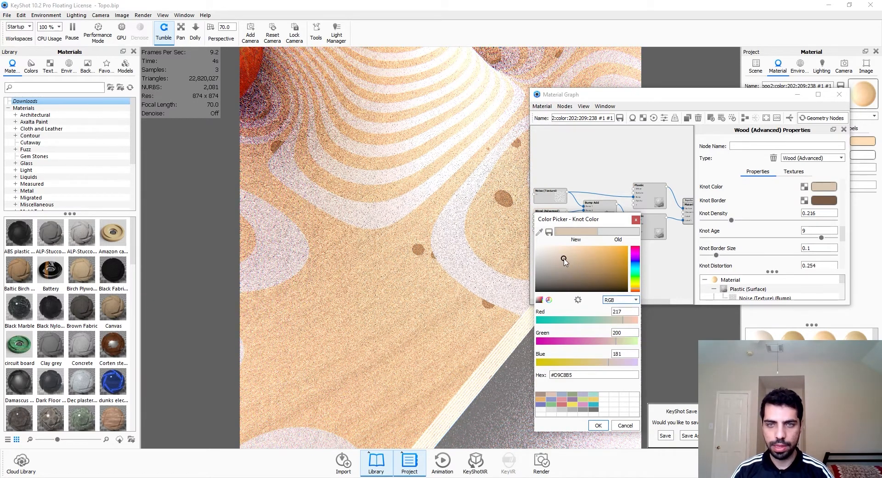
{"action": "left_click", "coordinate": [566, 255]}
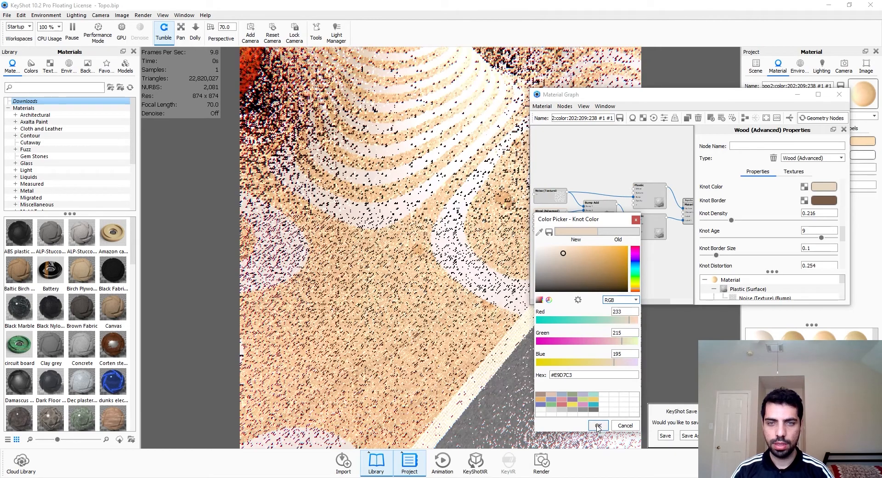
{"action": "left_click", "coordinate": [598, 425]}
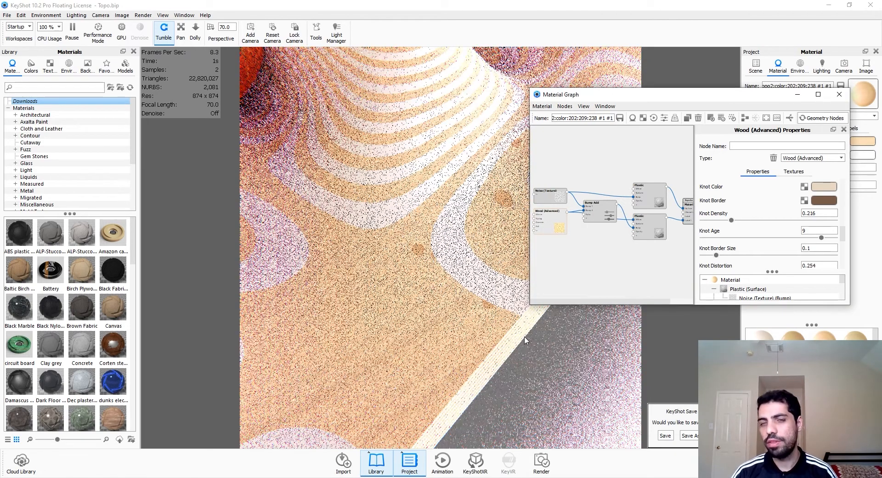
Turn on Performance Mode and move the Bump Add node slightly lower in the material graph.
{"action": "scroll", "coordinate": [524, 337], "scroll_direction": "down", "scroll_amount": 3}
{"action": "scroll", "coordinate": [505, 340], "scroll_direction": "down", "scroll_amount": 5}
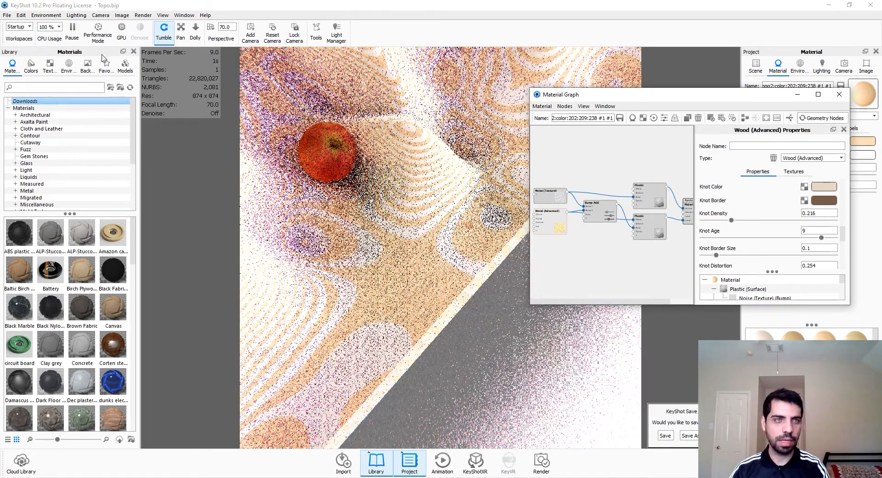
{"action": "key", "text": "alt+p"}
{"action": "left_click_drag", "start_coordinate": [390, 321], "coordinate": [425, 317]}
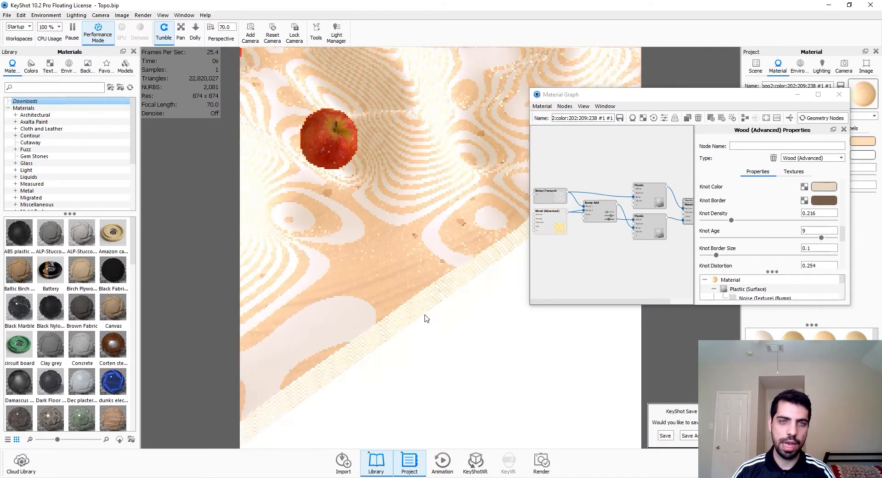
{"action": "left_click_drag", "start_coordinate": [594, 212], "coordinate": [597, 225]}
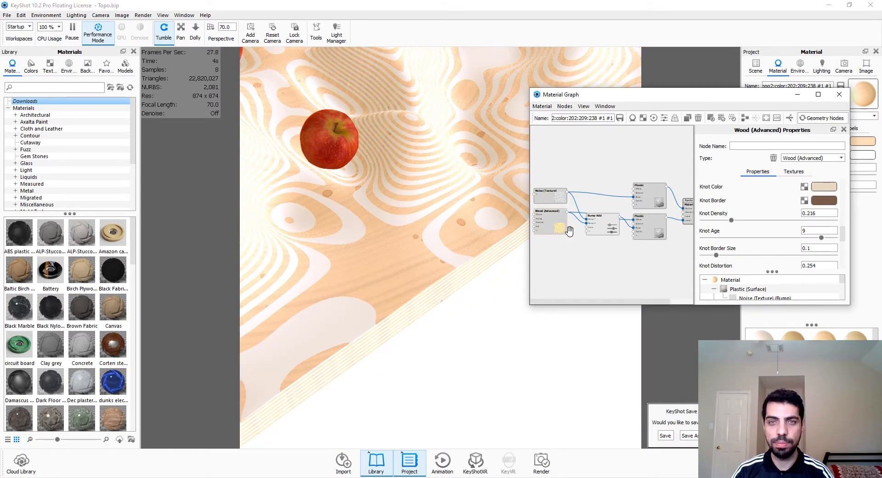
{"action": "left_click_drag", "start_coordinate": [615, 255], "coordinate": [597, 255]}
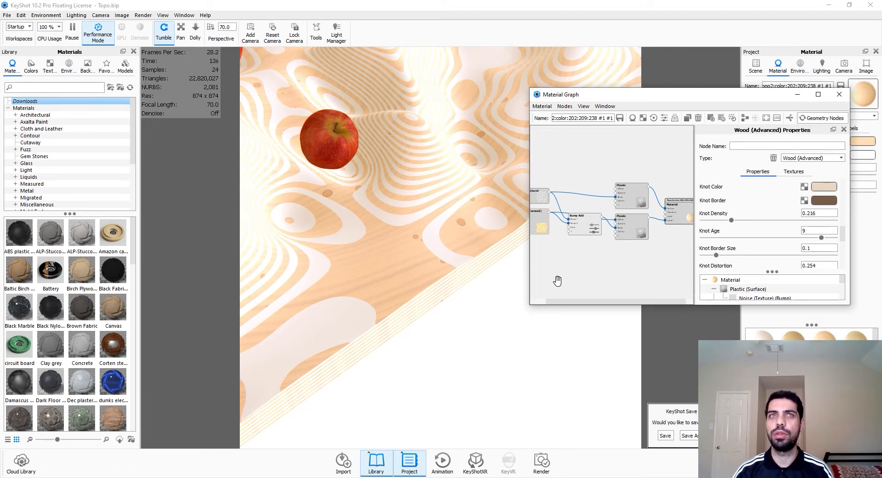
Search the texture library for "wood" and browse the matching maps.
{"action": "left_click", "coordinate": [50, 66]}
{"action": "type", "text": "wood"}
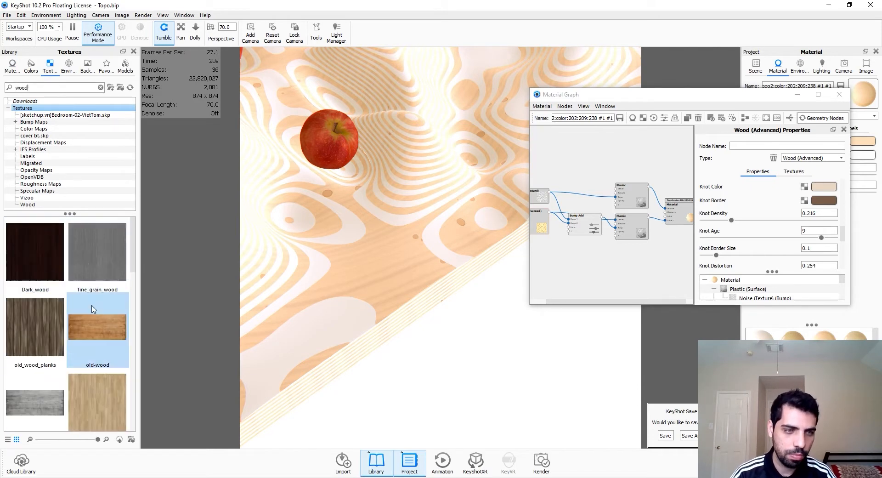
{"action": "scroll", "coordinate": [101, 358], "scroll_direction": "down", "scroll_amount": 3}
{"action": "scroll", "coordinate": [113, 378], "scroll_direction": "down", "scroll_amount": 2}
{"action": "scroll", "coordinate": [114, 377], "scroll_direction": "down", "scroll_amount": 3}
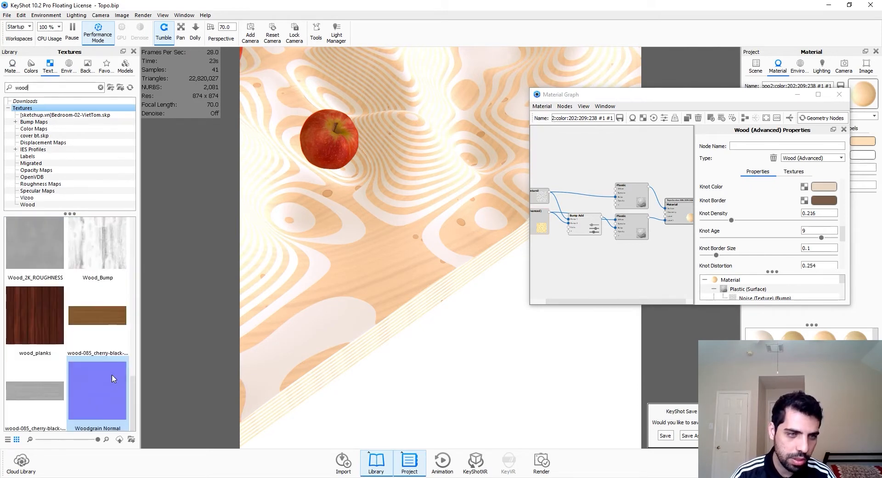
{"action": "scroll", "coordinate": [113, 378], "scroll_direction": "up", "scroll_amount": 10}
{"action": "scroll", "coordinate": [99, 363], "scroll_direction": "down", "scroll_amount": 3}
{"action": "scroll", "coordinate": [99, 363], "scroll_direction": "up", "scroll_amount": 3}
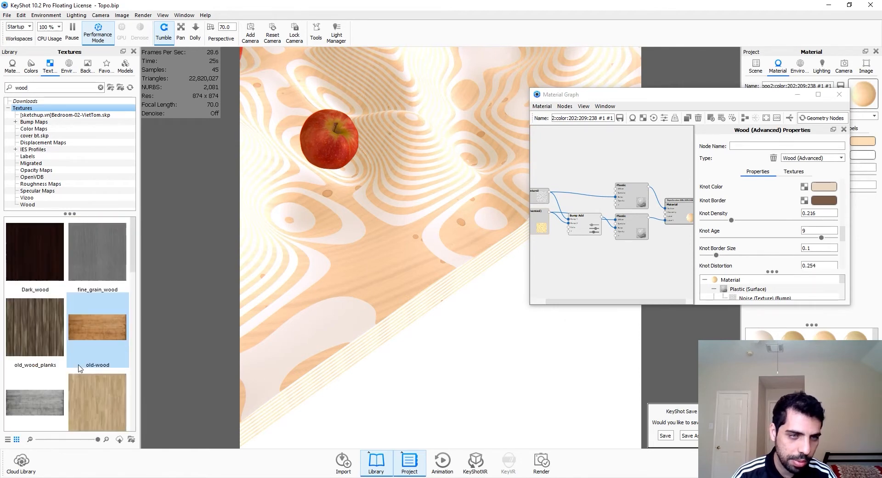
Add the wood_1 texture from the library to the material graph as an unconnected Texture Map node.
{"action": "left_click_drag", "start_coordinate": [50, 279], "coordinate": [600, 267]}
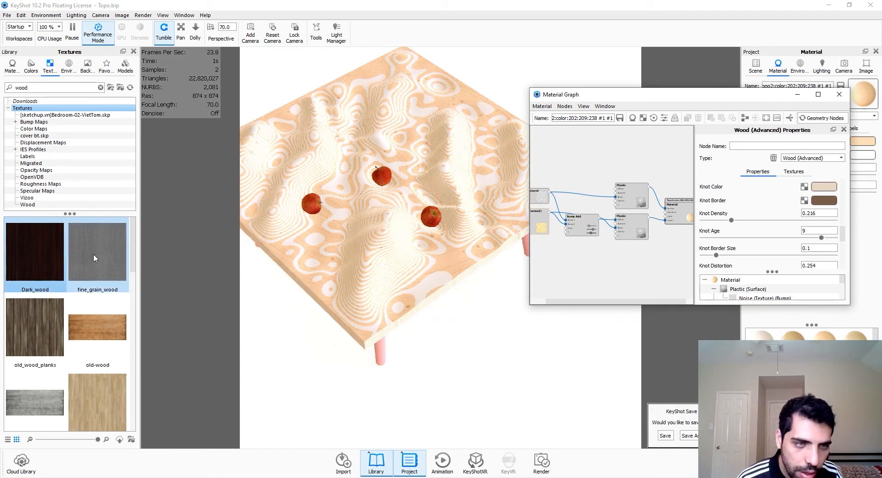
{"action": "scroll", "coordinate": [93, 254], "scroll_direction": "down", "scroll_amount": 3}
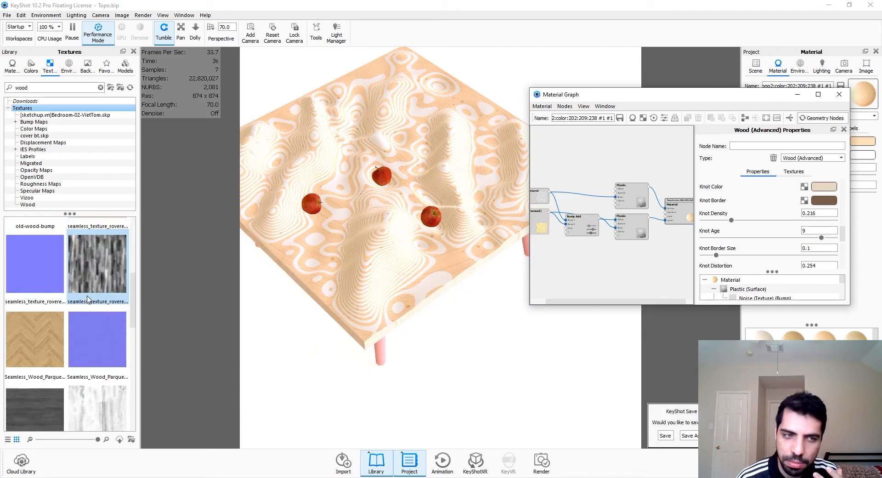
{"action": "scroll", "coordinate": [91, 317], "scroll_direction": "down", "scroll_amount": 3}
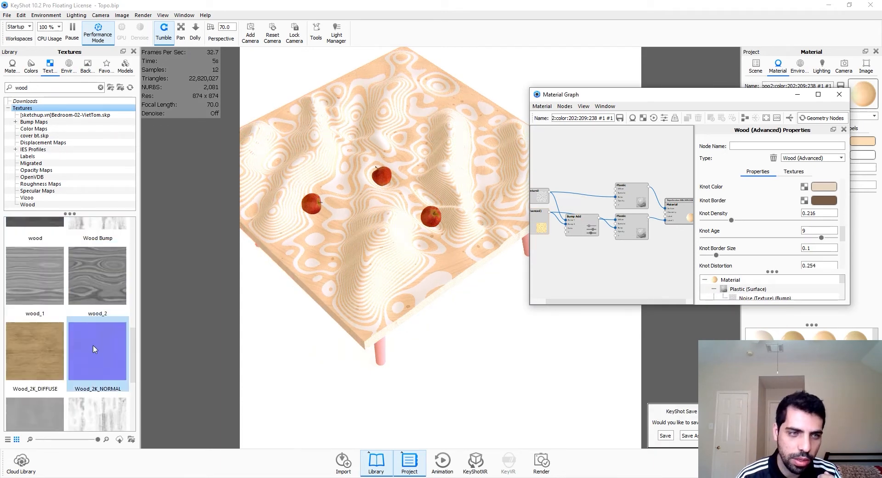
{"action": "left_click_drag", "start_coordinate": [42, 302], "coordinate": [559, 276]}
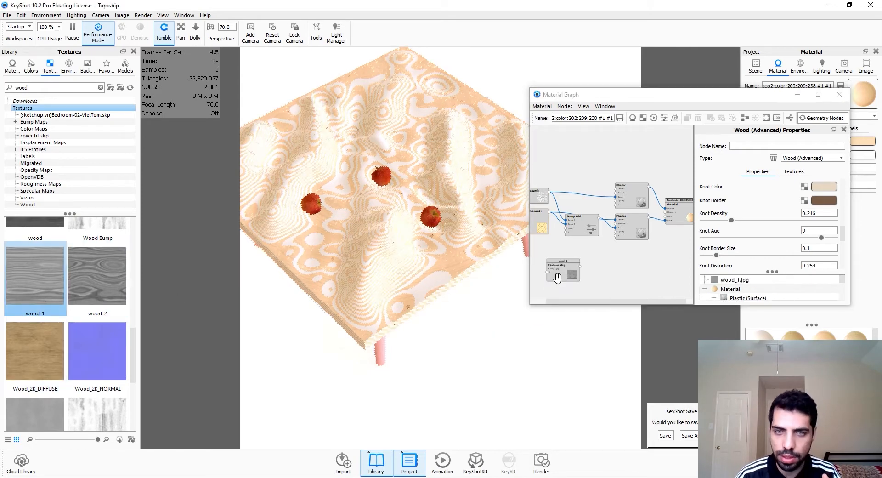
Show the wood_1 Texture Map's properties and preview the texture across the tabletop from above.
{"action": "scroll", "coordinate": [461, 296], "scroll_direction": "down", "scroll_amount": 3}
{"action": "scroll", "coordinate": [460, 295], "scroll_direction": "up", "scroll_amount": 5}
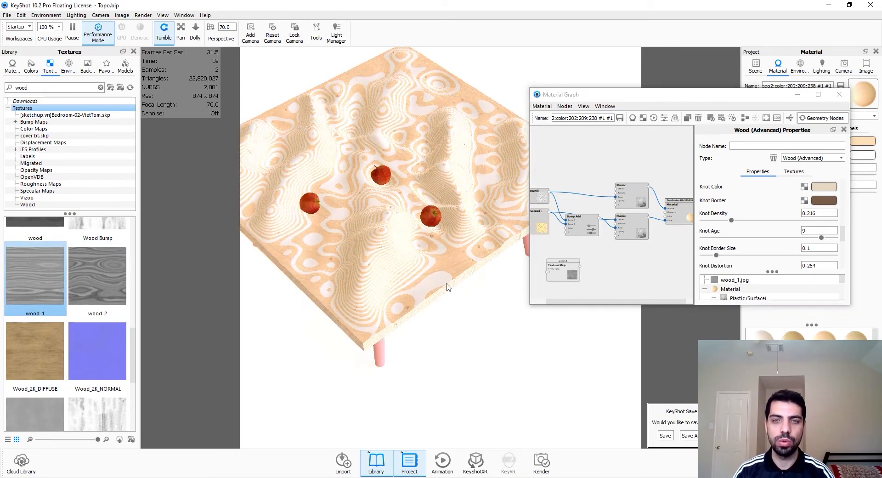
{"action": "double_click", "coordinate": [562, 269]}
{"action": "key", "text": "c"}
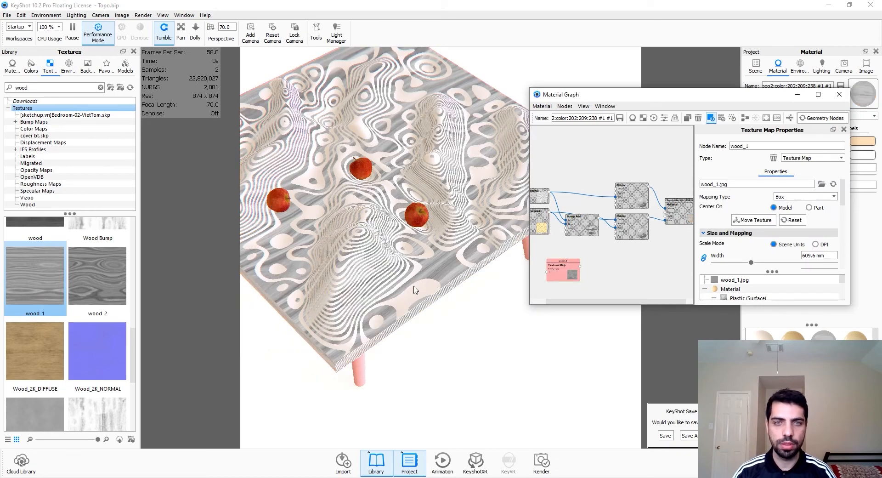
{"action": "left_click_drag", "start_coordinate": [415, 291], "coordinate": [498, 349]}
{"action": "scroll", "coordinate": [772, 250], "scroll_direction": "down", "scroll_amount": 1}
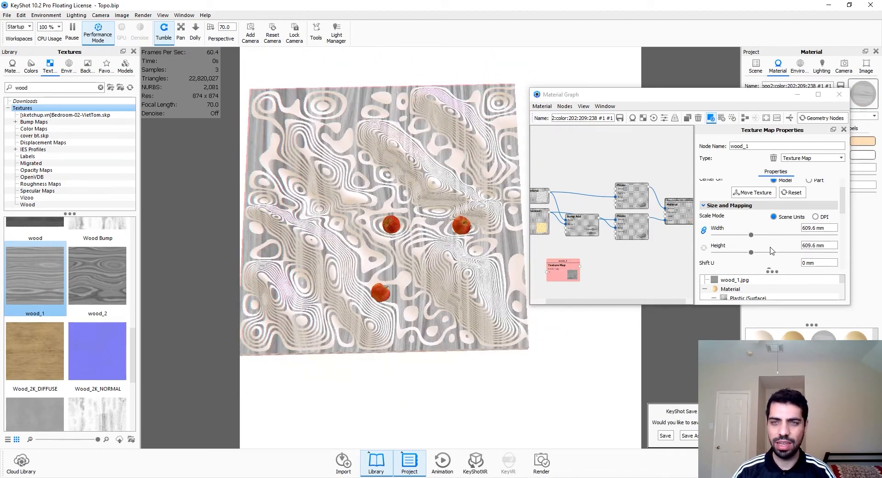
Set the wood_1 texture's linked width and height to 500 mm and check the grain on the table.
{"action": "left_click", "coordinate": [775, 234]}
{"action": "type", "text": "50"}
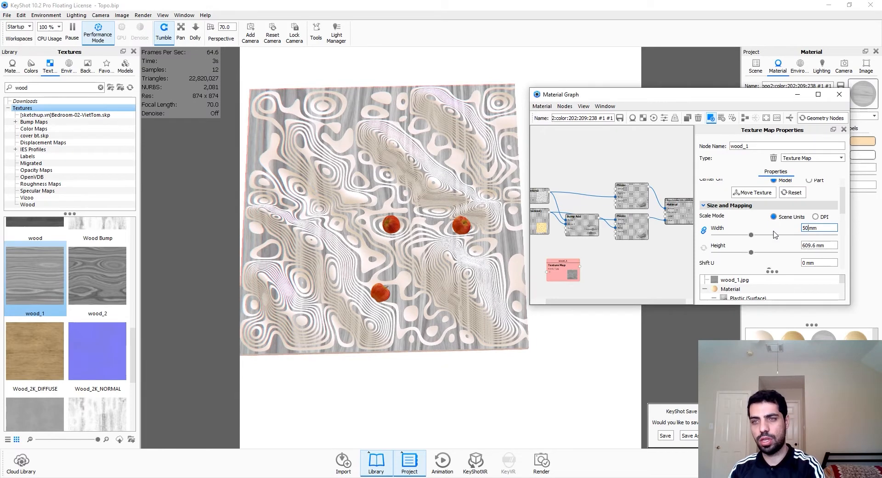
{"action": "type", "text": "0"}
{"action": "key", "text": "Return"}
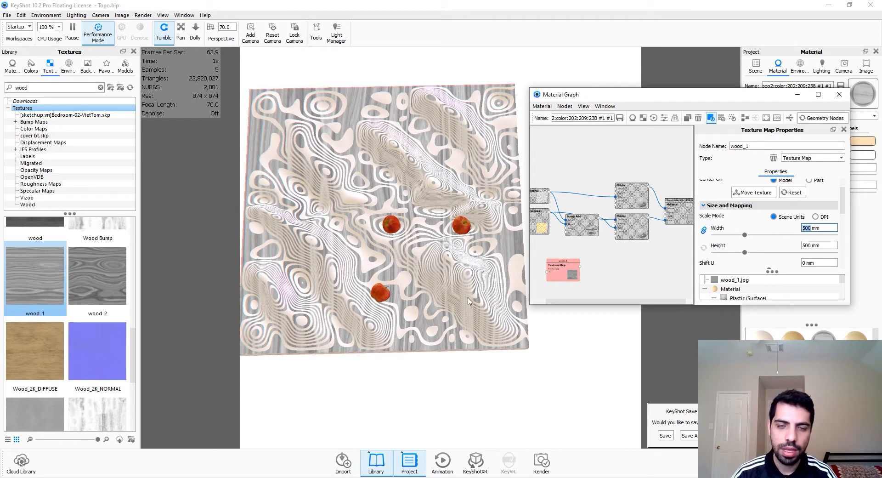
{"action": "left_click_drag", "start_coordinate": [506, 330], "coordinate": [358, 253]}
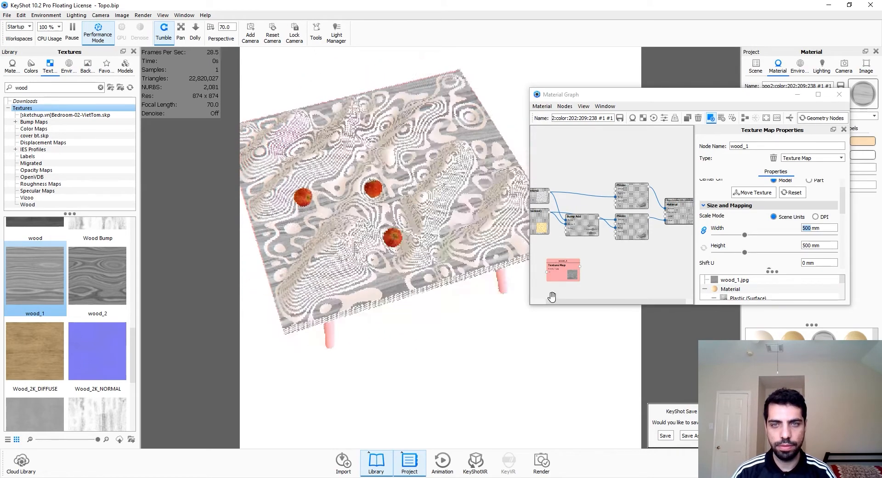
Exit the wood_1 texture preview and view the full material close to the table's edge.
{"action": "left_click", "coordinate": [558, 268]}
{"action": "key", "text": "c"}
{"action": "left_click_drag", "start_coordinate": [451, 306], "coordinate": [421, 258]}
{"action": "scroll", "coordinate": [421, 261], "scroll_direction": "up", "scroll_amount": 5}
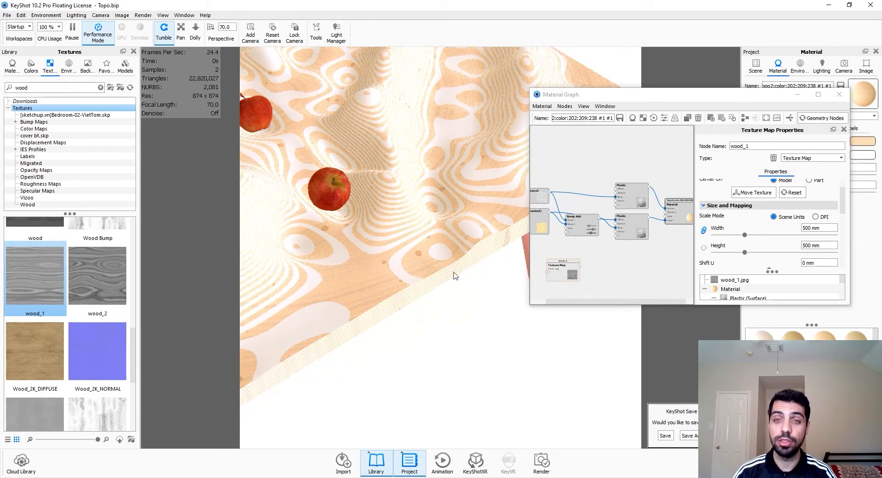
Duplicate the upper Plastic node and place the copy beside the wood_1 Texture Map.
{"action": "left_click", "coordinate": [744, 118]}
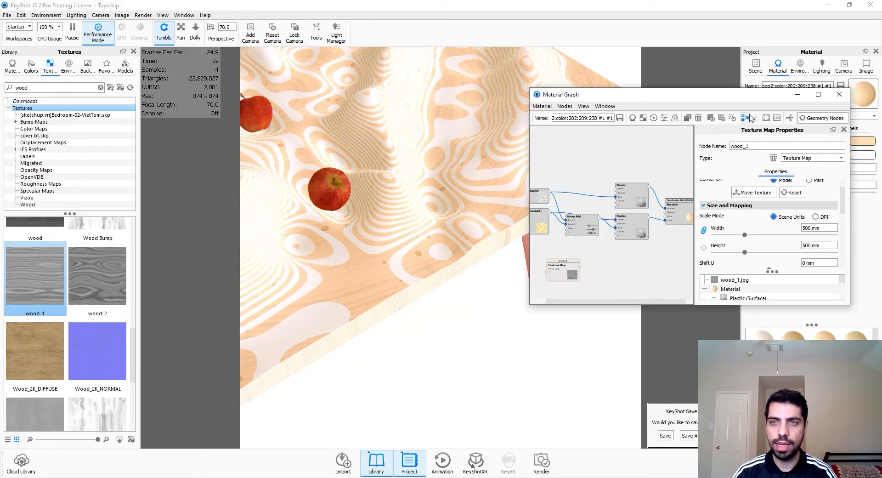
{"action": "left_click_drag", "start_coordinate": [628, 256], "coordinate": [609, 256]}
{"action": "left_click_drag", "start_coordinate": [679, 253], "coordinate": [583, 261]}
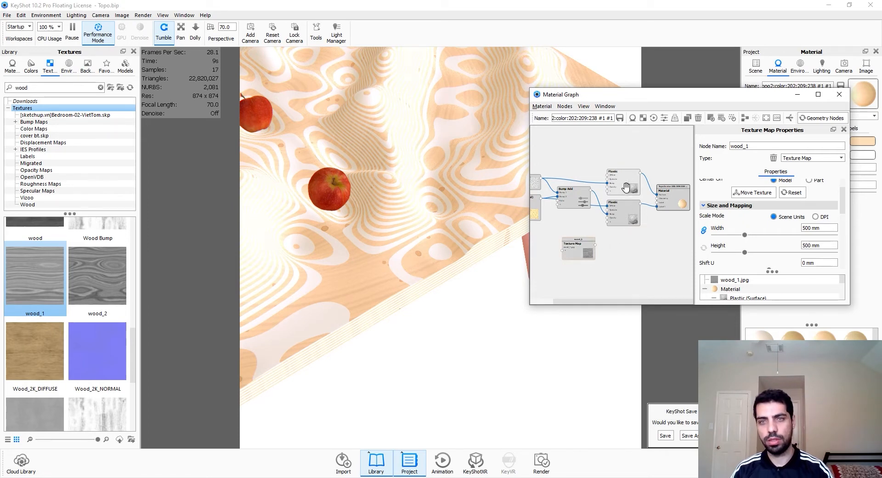
{"action": "left_click_drag", "start_coordinate": [625, 188], "coordinate": [636, 258], "text": "alt"}
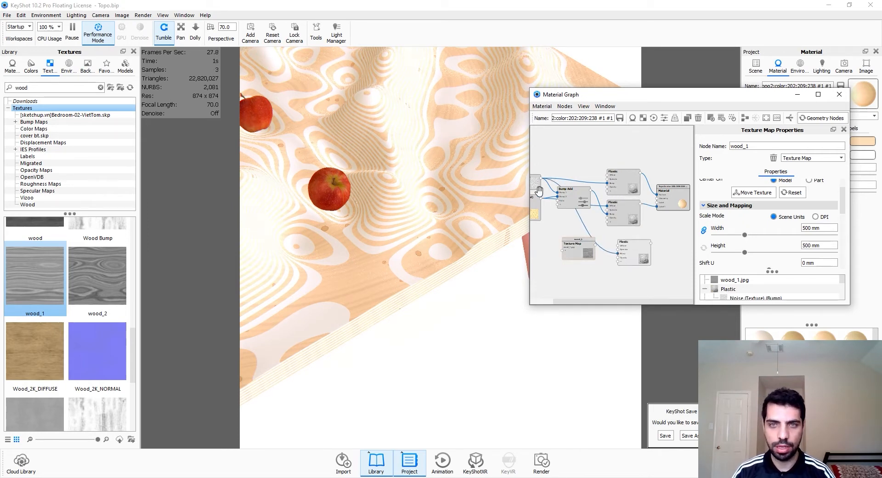
Connect the duplicated Plastic node to the Material node as a new label and the wood_1 map to that Plastic's Opacity.
{"action": "left_click_drag", "start_coordinate": [583, 286], "coordinate": [666, 195]}
{"action": "scroll", "coordinate": [611, 254], "scroll_direction": "up", "scroll_amount": 1}
{"action": "scroll", "coordinate": [610, 253], "scroll_direction": "up", "scroll_amount": 1}
{"action": "left_click_drag", "start_coordinate": [652, 259], "coordinate": [639, 249]}
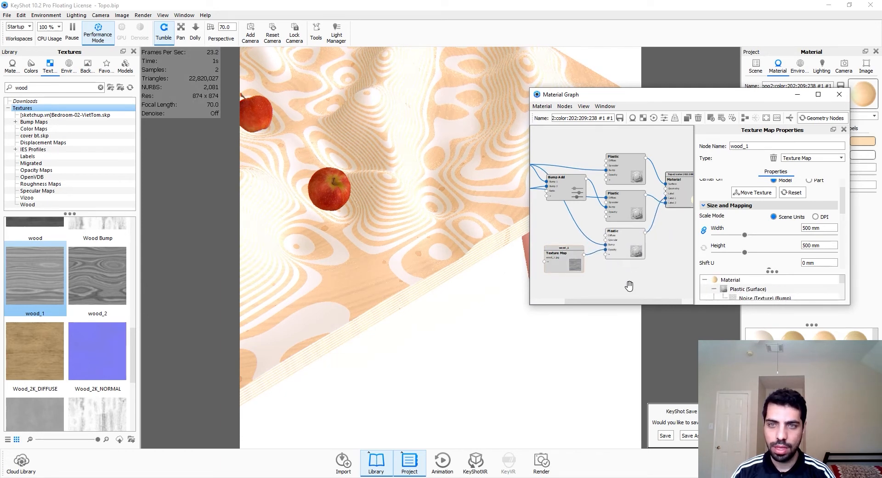
{"action": "left_click_drag", "start_coordinate": [610, 280], "coordinate": [644, 279]}
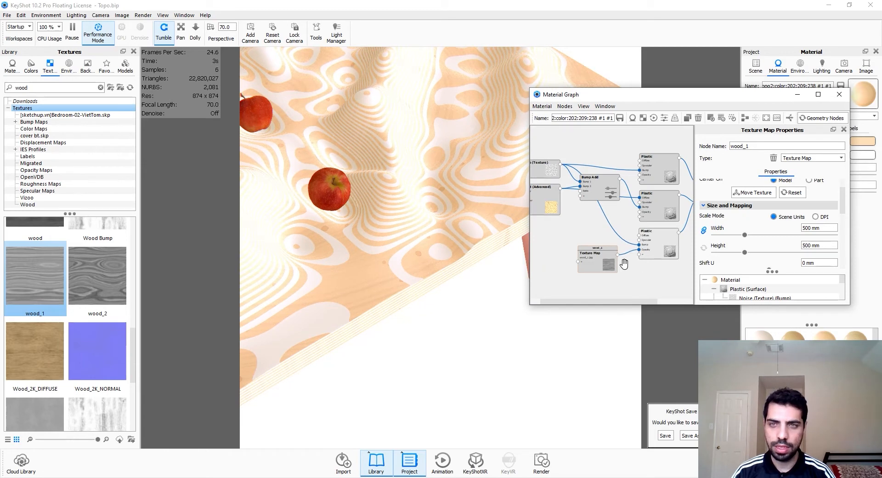
Try a saturated orange diffuse color, #FFB400, on the new label's Plastic node and check the grain on the table.
{"action": "left_click", "coordinate": [663, 243]}
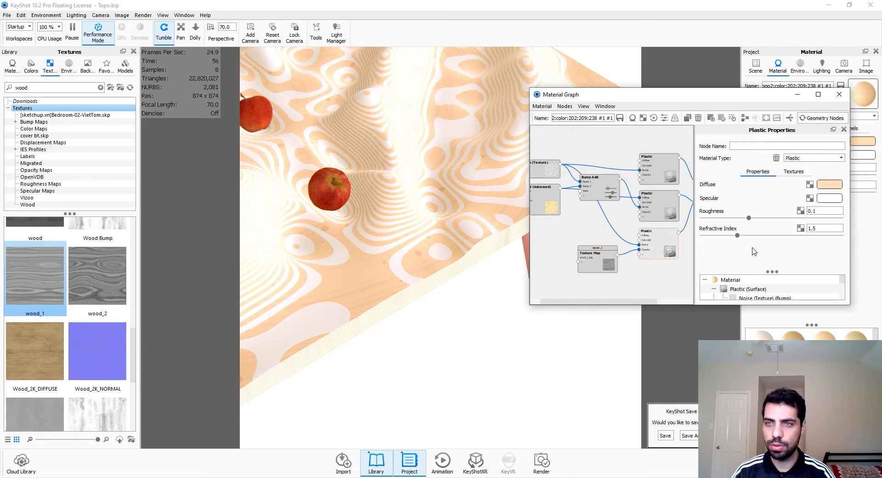
{"action": "left_click", "coordinate": [827, 186]}
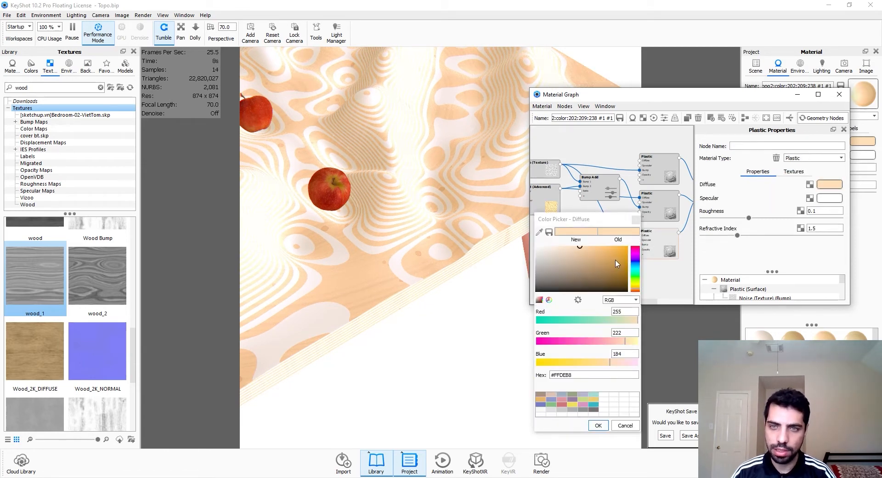
{"action": "left_click_drag", "start_coordinate": [615, 271], "coordinate": [628, 247]}
{"action": "scroll", "coordinate": [435, 293], "scroll_direction": "up", "scroll_amount": 3}
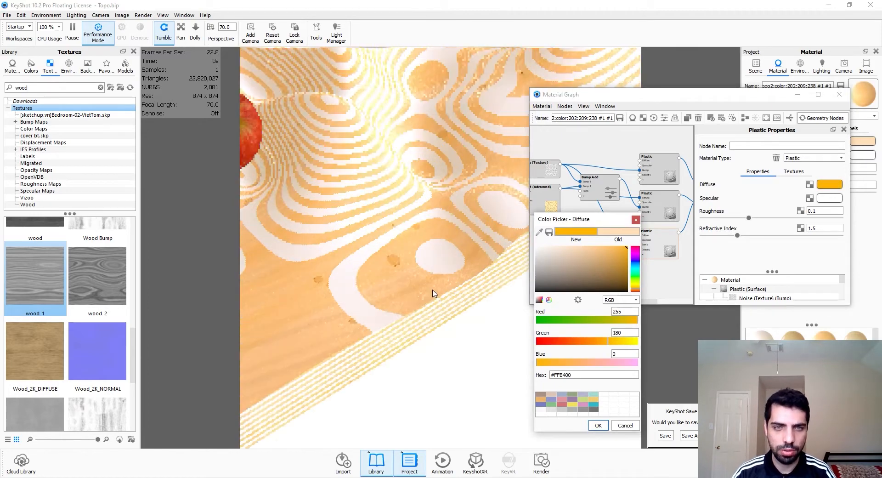
{"action": "scroll", "coordinate": [437, 290], "scroll_direction": "down", "scroll_amount": 5}
{"action": "left_click_drag", "start_coordinate": [444, 291], "coordinate": [499, 322]}
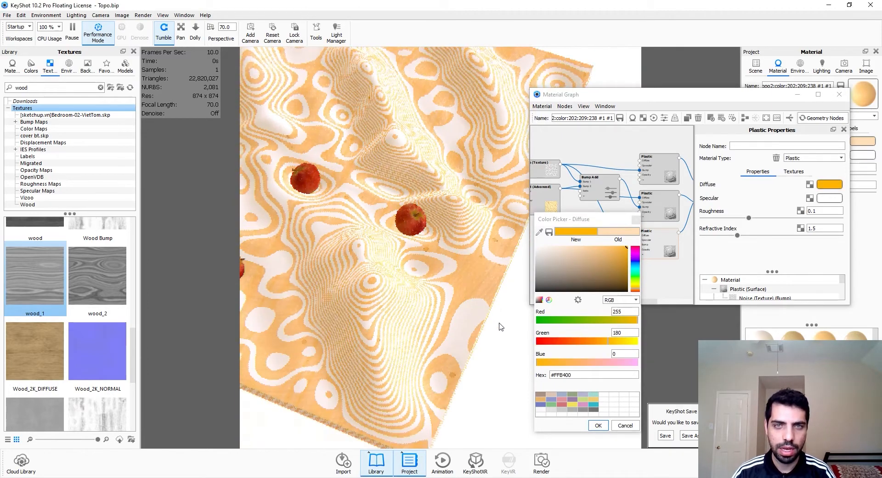
{"action": "left_click", "coordinate": [618, 424]}
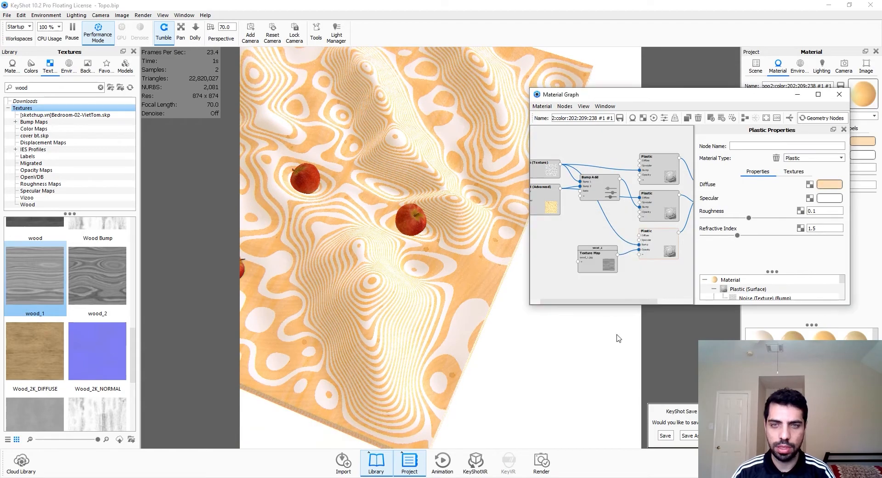
Preview the wood_1 texture alone on the table and set its brightness and contrast to 5.
{"action": "left_click", "coordinate": [595, 266]}
{"action": "key", "text": "c"}
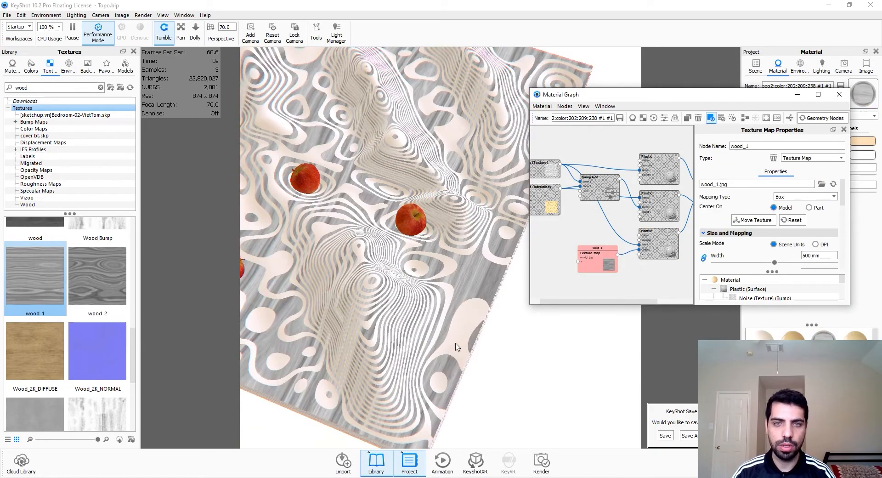
{"action": "left_click_drag", "start_coordinate": [456, 345], "coordinate": [393, 351]}
{"action": "scroll", "coordinate": [394, 350], "scroll_direction": "up", "scroll_amount": 4}
{"action": "left_click_drag", "start_coordinate": [428, 289], "coordinate": [436, 273]}
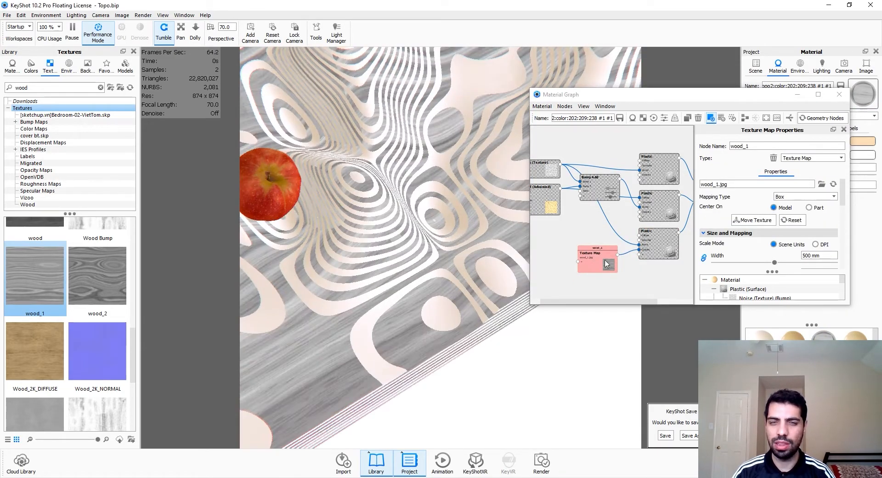
{"action": "scroll", "coordinate": [829, 244], "scroll_direction": "down", "scroll_amount": 5}
{"action": "left_click", "coordinate": [818, 208]}
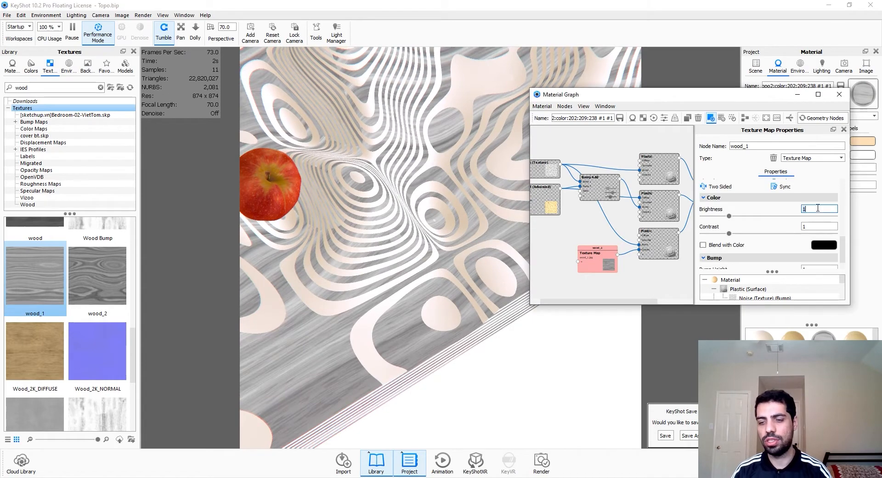
{"action": "left_click", "coordinate": [819, 227]}
{"action": "type", "text": "5"}
{"action": "key", "text": "Return"}
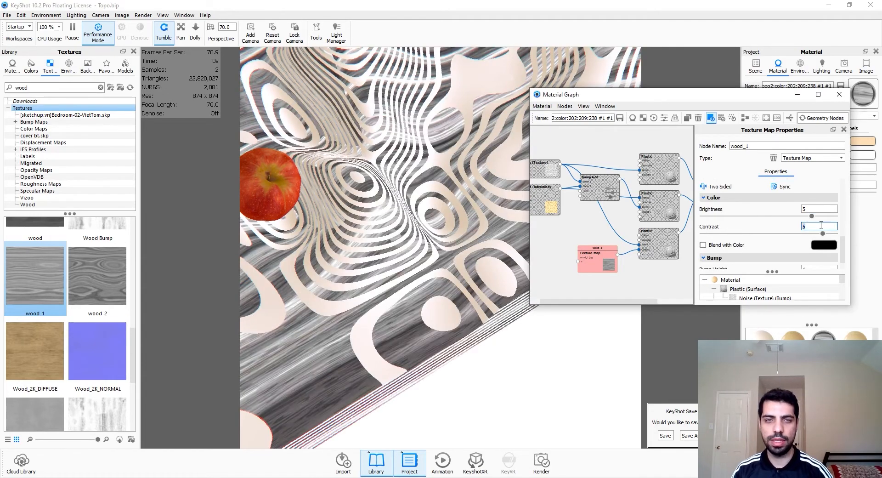
Check the adjusted grain across the table and exit the wood_1 texture preview.
{"action": "scroll", "coordinate": [408, 370], "scroll_direction": "down", "scroll_amount": 4}
{"action": "left_click_drag", "start_coordinate": [406, 367], "coordinate": [493, 372]}
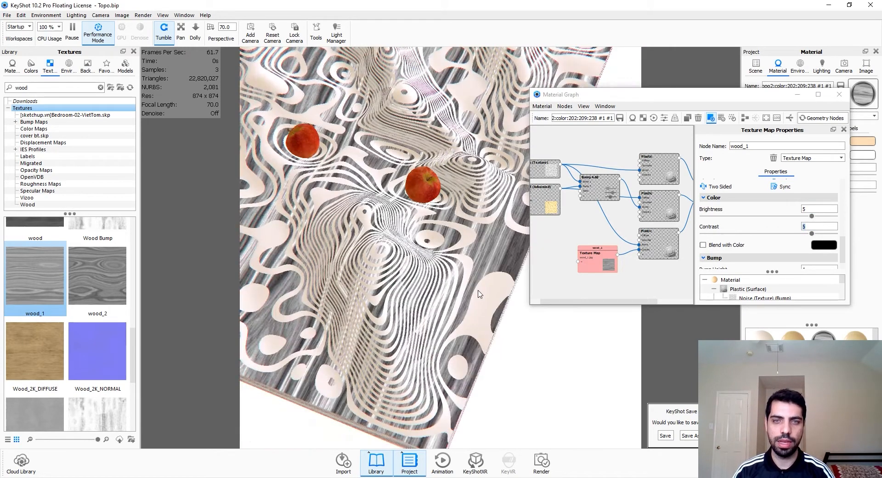
{"action": "left_click_drag", "start_coordinate": [478, 290], "coordinate": [410, 284]}
{"action": "left_click", "coordinate": [597, 253]}
{"action": "key", "text": "c"}
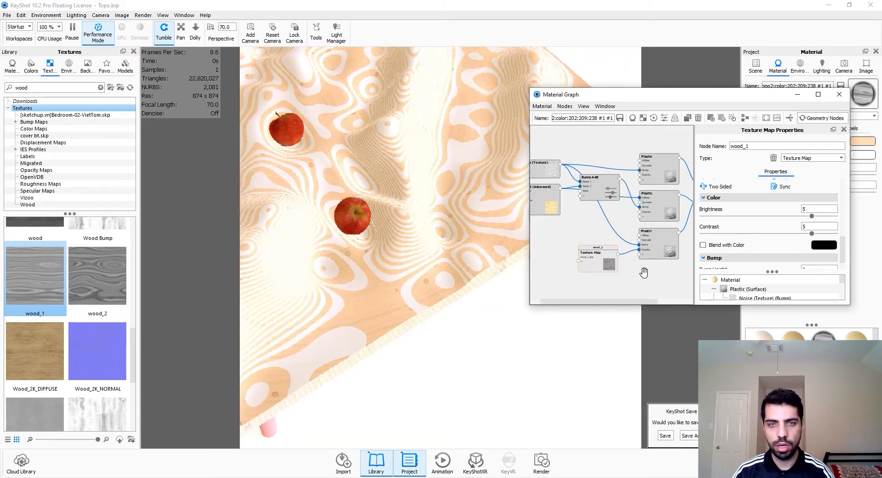
Set the diffuse color of the wood-grain label's Plastic to bright green #8FFF00 and check the grain coverage.
{"action": "left_click", "coordinate": [671, 244]}
{"action": "left_click", "coordinate": [822, 185]}
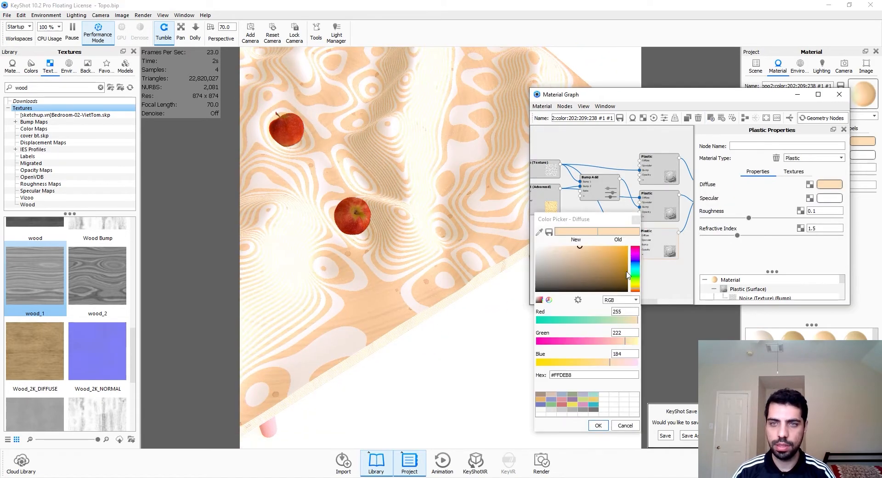
{"action": "mouse_move", "coordinate": [636, 284]}
{"action": "left_mouse_down"}
{"action": "mouse_move", "coordinate": [641, 250]}
{"action": "mouse_move", "coordinate": [632, 263]}
{"action": "mouse_move", "coordinate": [645, 228]}
{"action": "left_mouse_up"}
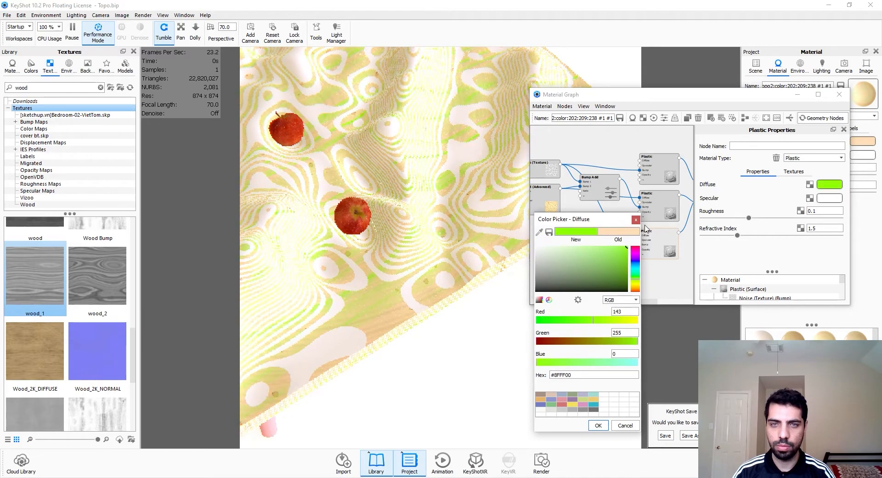
{"action": "left_click", "coordinate": [604, 425]}
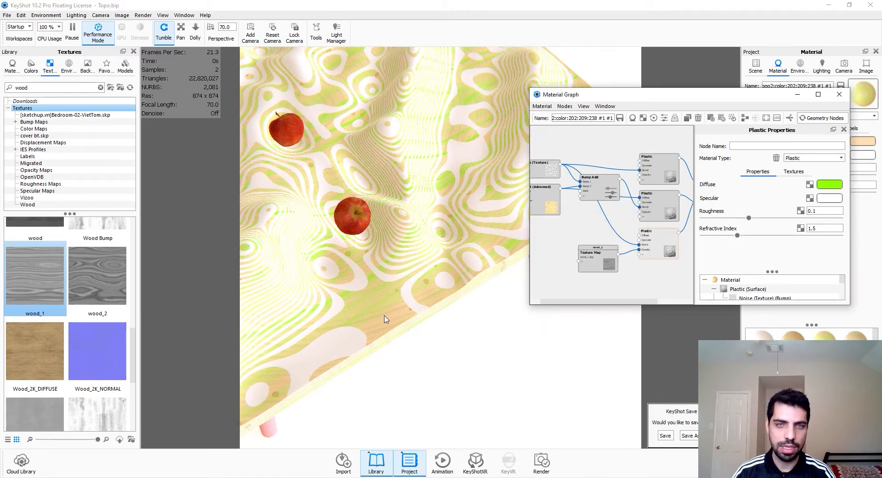
{"action": "left_click_drag", "start_coordinate": [385, 320], "coordinate": [394, 334]}
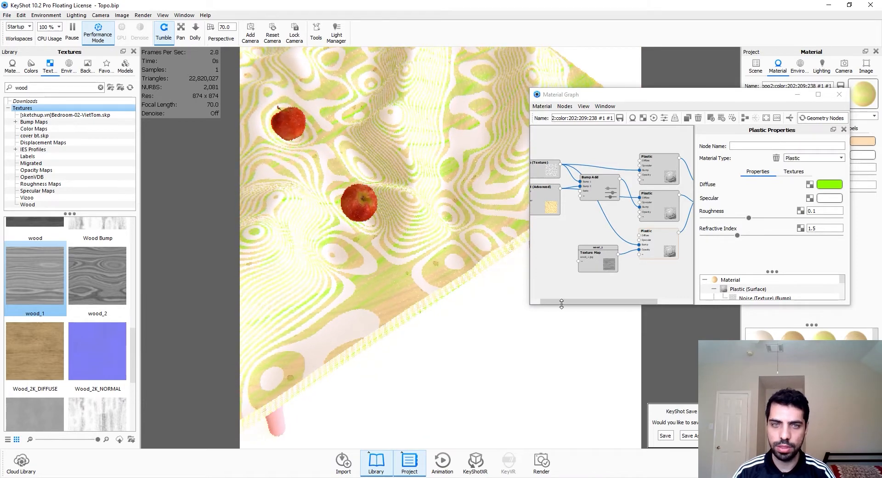
Set the wood-grain Plastic's diffuse color to #FFDEB8 and switch the color values to CMYK.
{"action": "left_click", "coordinate": [828, 186]}
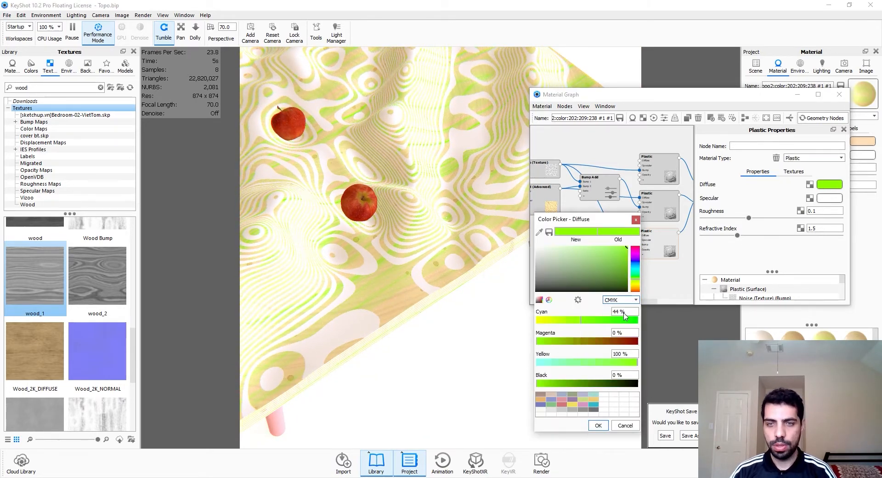
{"action": "double_click", "coordinate": [617, 372]}
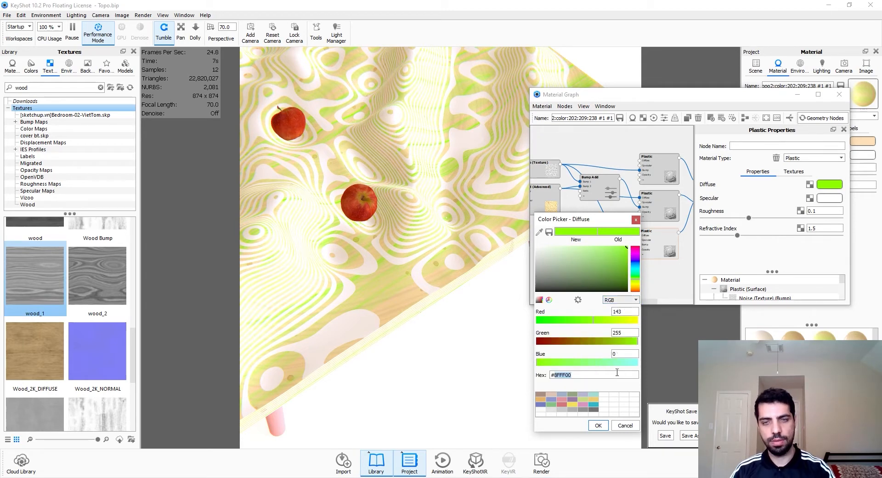
{"action": "key", "text": "Return"}
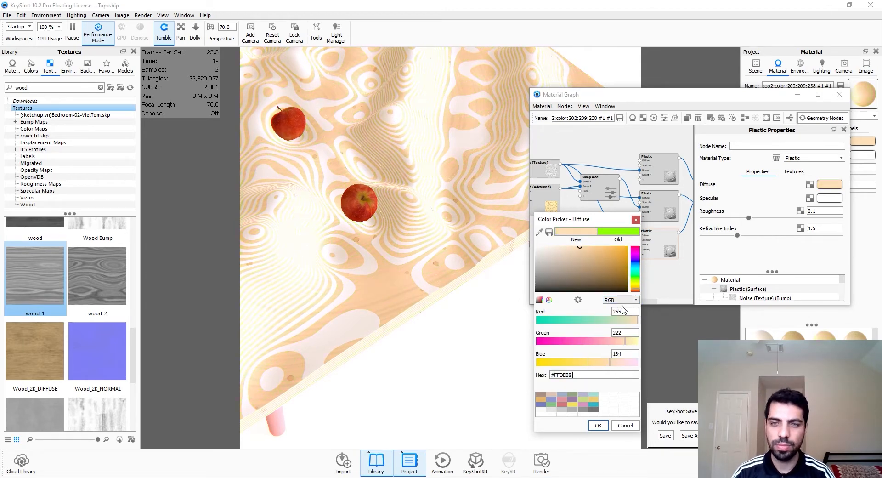
{"action": "left_click", "coordinate": [621, 301]}
{"action": "left_click", "coordinate": [624, 333]}
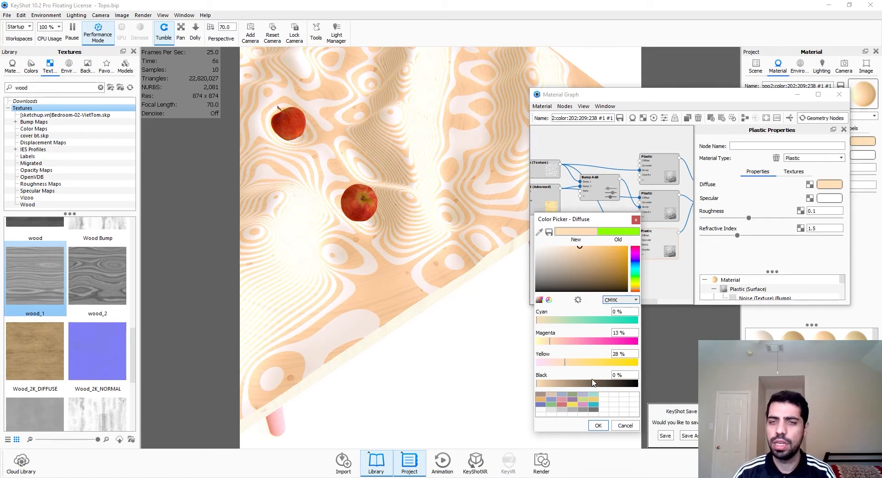
Darken the wood-grain Plastic's diffuse color to 10% black, check it on the table, and accept the color.
{"action": "left_click", "coordinate": [540, 387]}
{"action": "left_click_drag", "start_coordinate": [541, 387], "coordinate": [556, 389]}
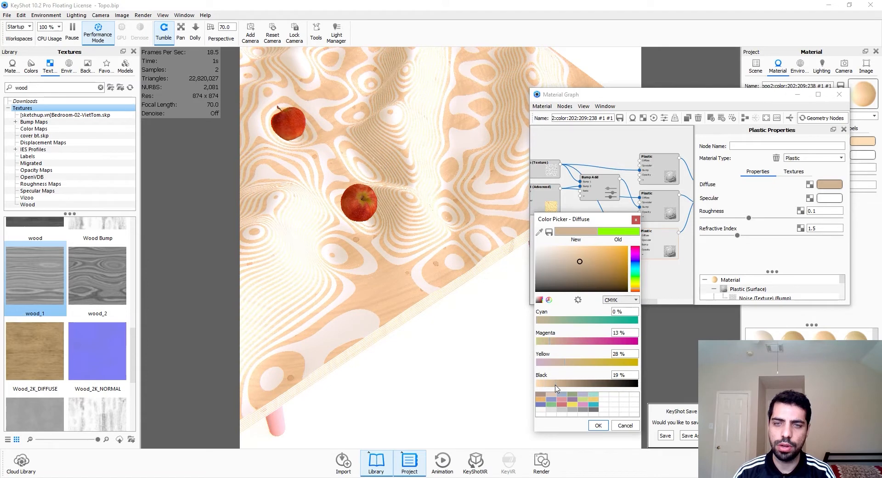
{"action": "double_click", "coordinate": [627, 376]}
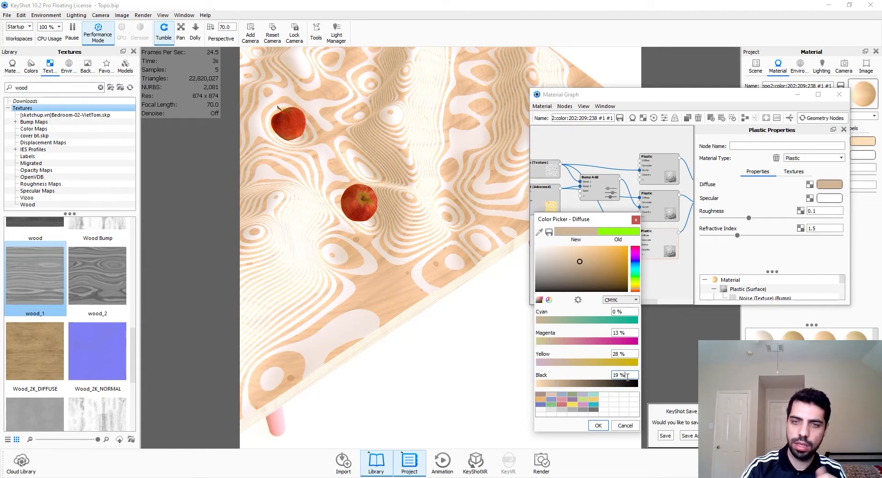
{"action": "key", "text": "BackSpace"}
{"action": "key", "text": "BackSpace"}
{"action": "type", "text": "10"}
{"action": "key", "text": "Return"}
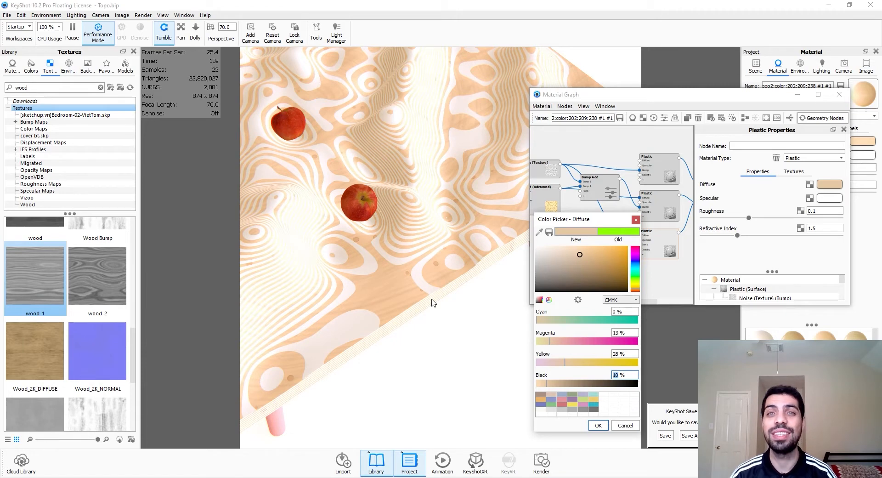
{"action": "left_click_drag", "start_coordinate": [432, 302], "coordinate": [439, 304]}
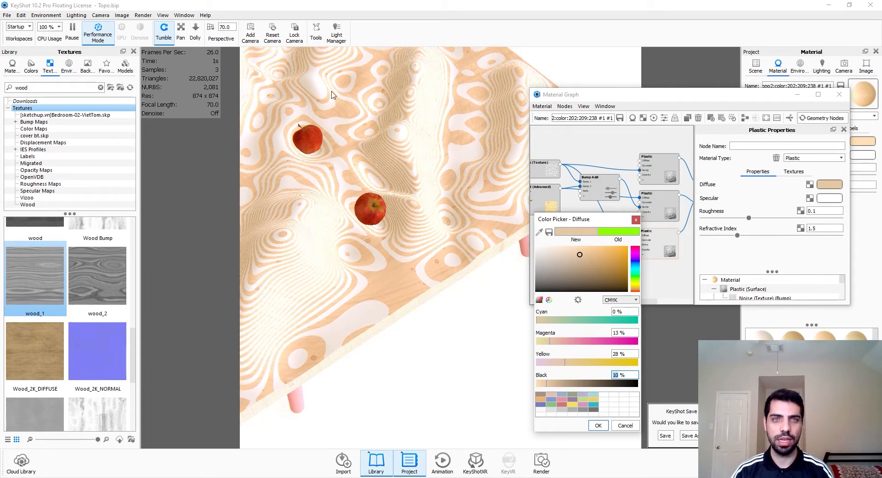
{"action": "left_click", "coordinate": [606, 426]}
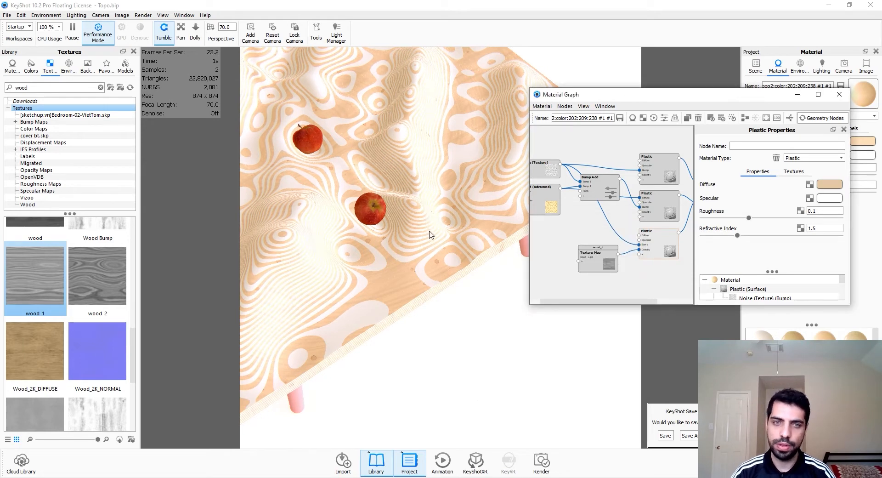
Move the Wood (Advanced) connection on the middle Plastic node from Diffuse to Opacity.
{"action": "left_click_drag", "start_coordinate": [557, 224], "coordinate": [584, 218]}
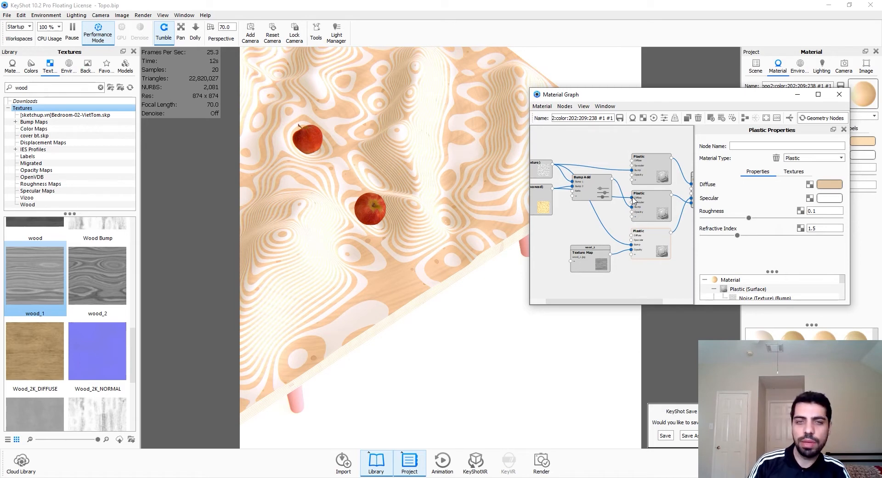
{"action": "scroll", "coordinate": [419, 317], "scroll_direction": "up", "scroll_amount": 6}
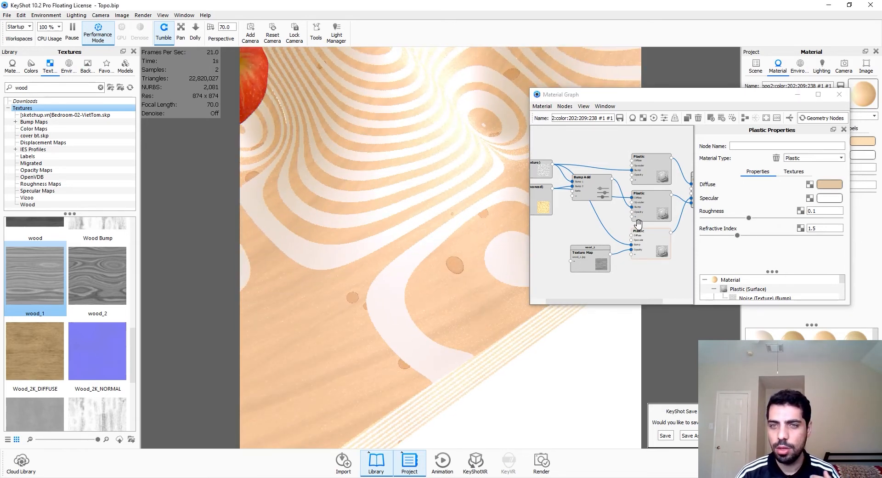
{"action": "left_click_drag", "start_coordinate": [632, 198], "coordinate": [631, 212]}
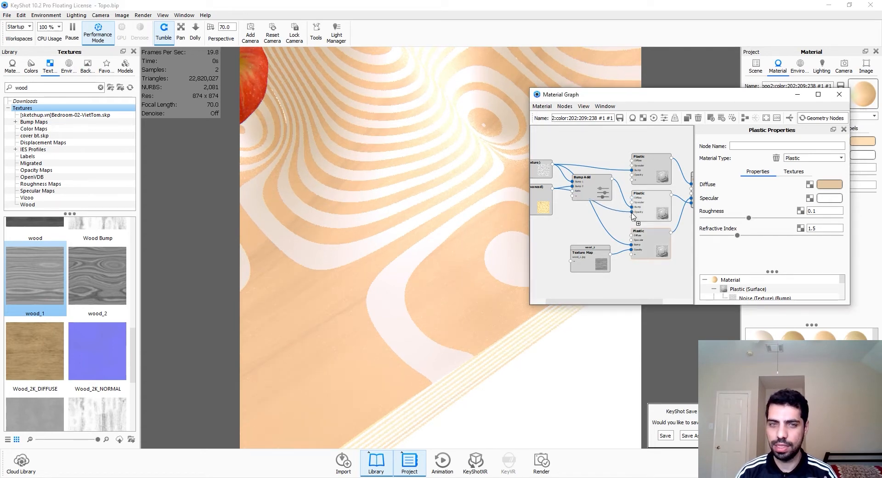
Try an orange-red diffuse color on the middle Plastic, discard it, and return the Wood (Advanced) connection to Diffuse.
{"action": "left_click", "coordinate": [829, 185]}
{"action": "left_click_drag", "start_coordinate": [635, 281], "coordinate": [637, 296]}
{"action": "left_click_drag", "start_coordinate": [618, 256], "coordinate": [629, 245]}
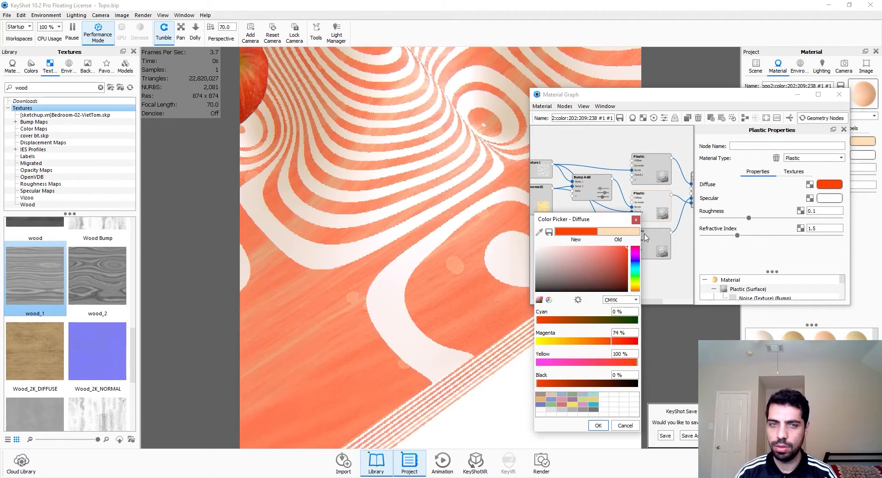
{"action": "scroll", "coordinate": [469, 301], "scroll_direction": "down", "scroll_amount": 4}
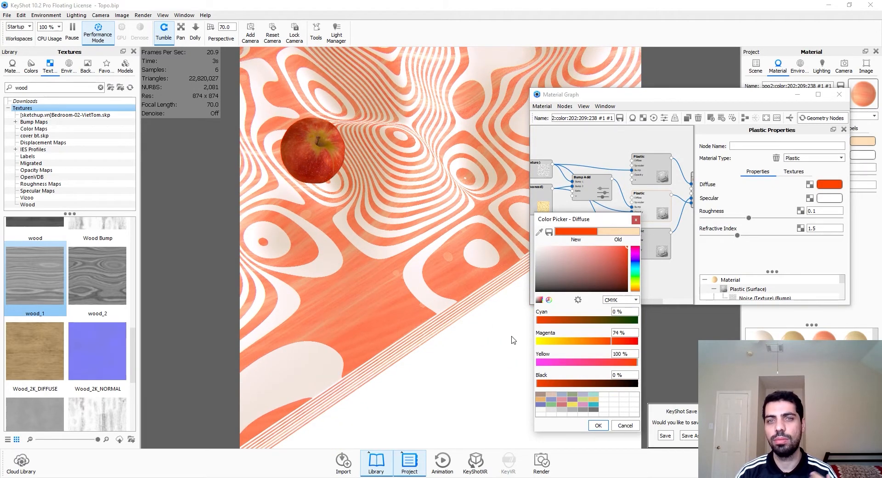
{"action": "left_click", "coordinate": [621, 425]}
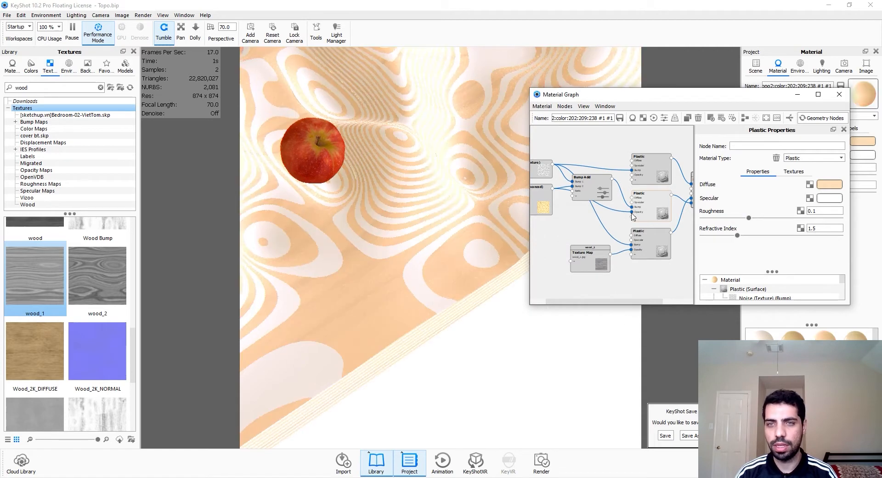
{"action": "left_click_drag", "start_coordinate": [633, 201], "coordinate": [632, 198]}
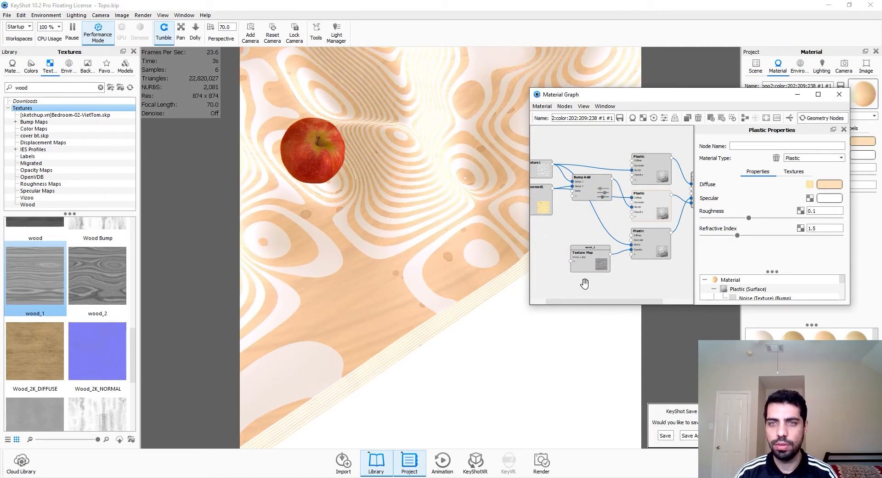
Align the material graph's nodes automatically and review the whole layout alongside the table.
{"action": "left_click_drag", "start_coordinate": [551, 209], "coordinate": [554, 226]}
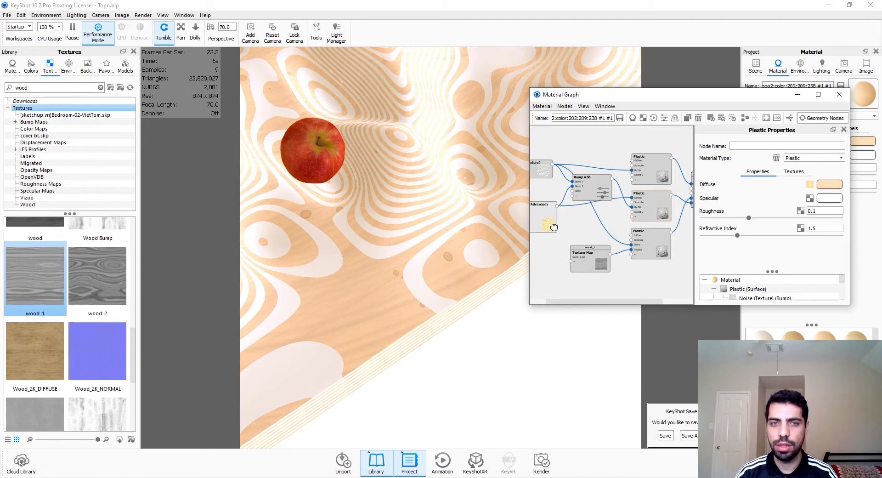
{"action": "left_click", "coordinate": [742, 118]}
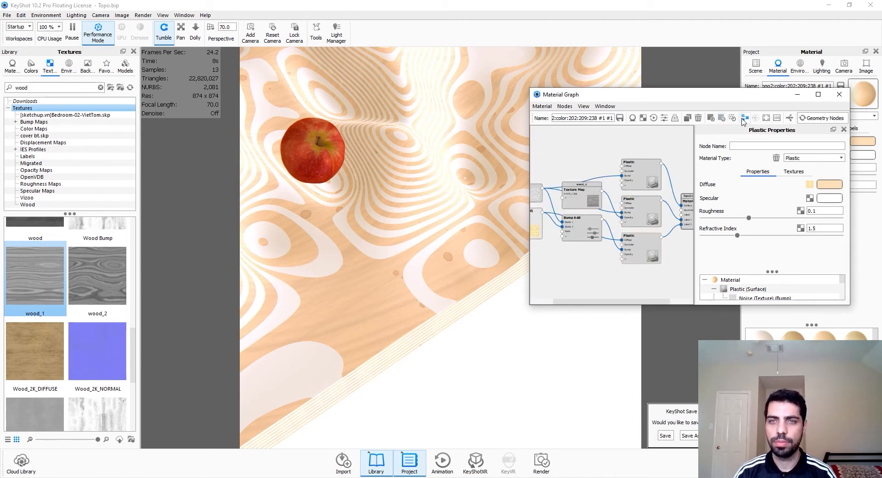
{"action": "scroll", "coordinate": [575, 262], "scroll_direction": "down", "scroll_amount": 2}
{"action": "left_click_drag", "start_coordinate": [575, 262], "coordinate": [615, 263]}
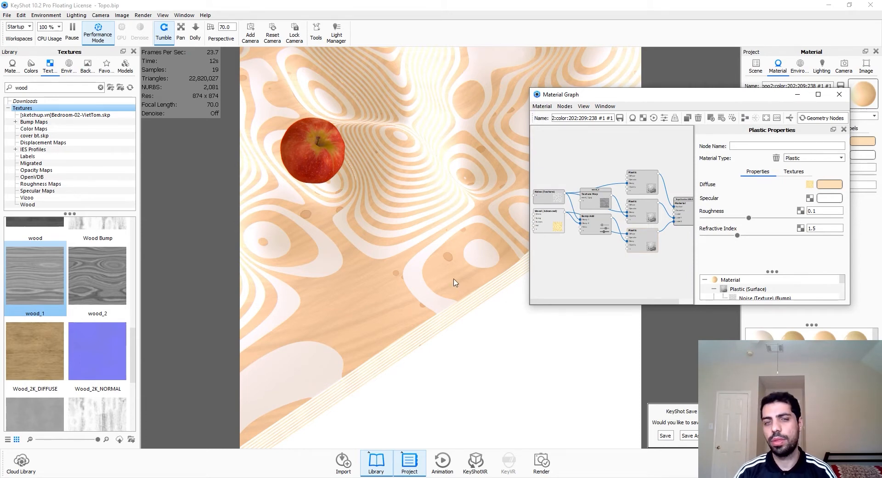
{"action": "scroll", "coordinate": [453, 295], "scroll_direction": "down", "scroll_amount": 3}
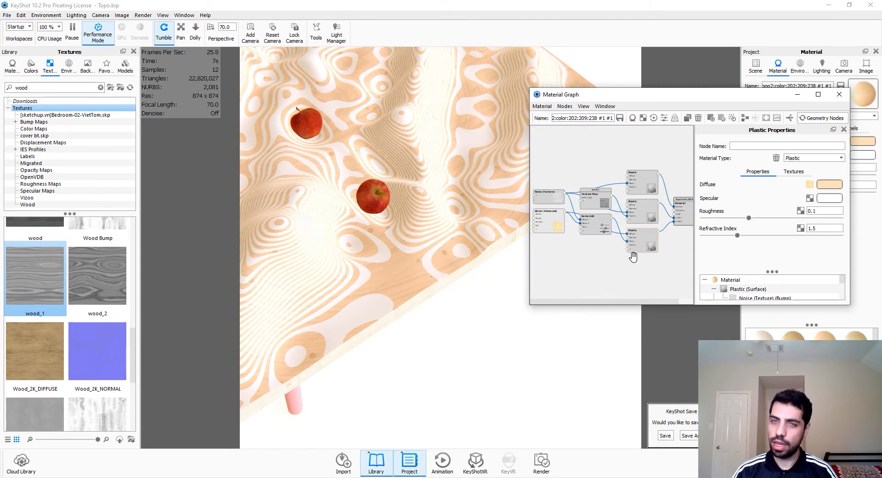
Switch to the browser and compare the three topography wood reference photos, noting how their layers and grain look, and return to KeyShot.
{"action": "left_click_drag", "start_coordinate": [634, 257], "coordinate": [628, 252]}
{"action": "key", "text": "alt+Tab"}
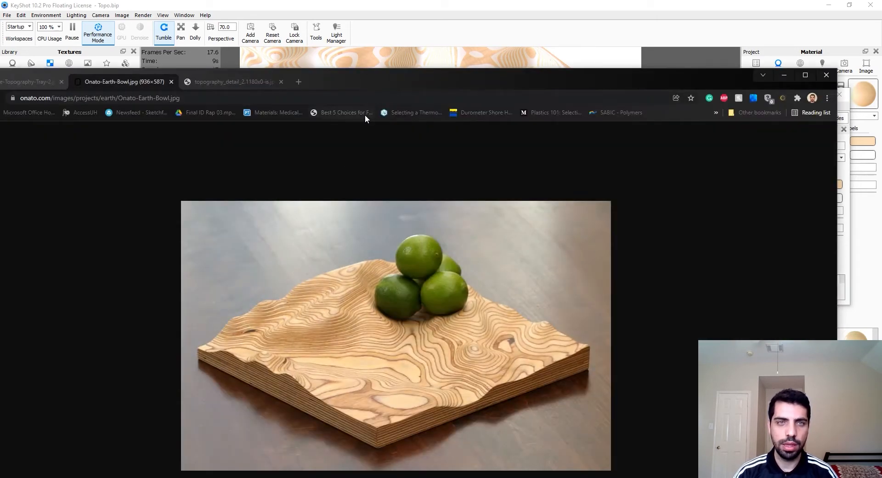
{"action": "left_click_drag", "start_coordinate": [368, 87], "coordinate": [415, 38]}
{"action": "left_click", "coordinate": [253, 31]}
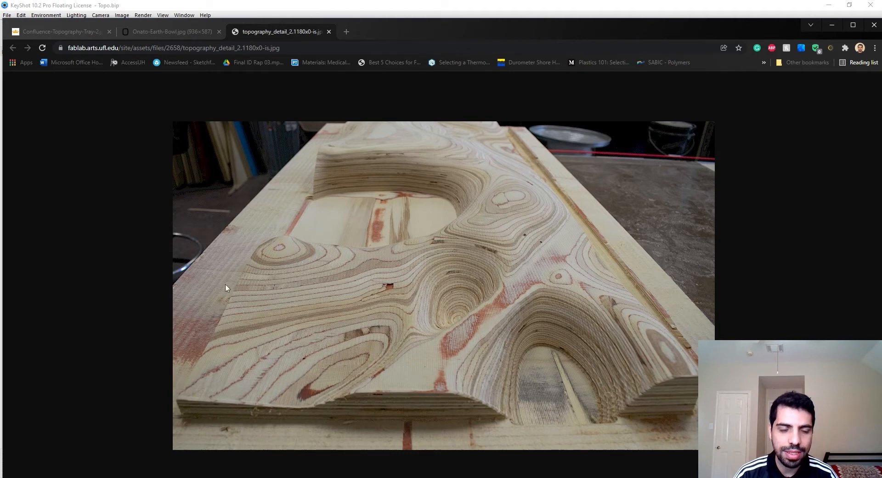
{"action": "left_click", "coordinate": [74, 32]}
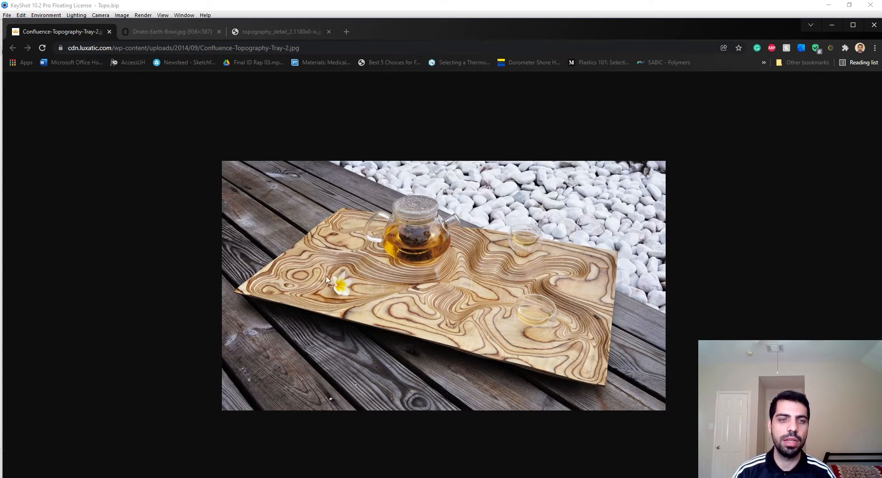
{"action": "left_click", "coordinate": [166, 34]}
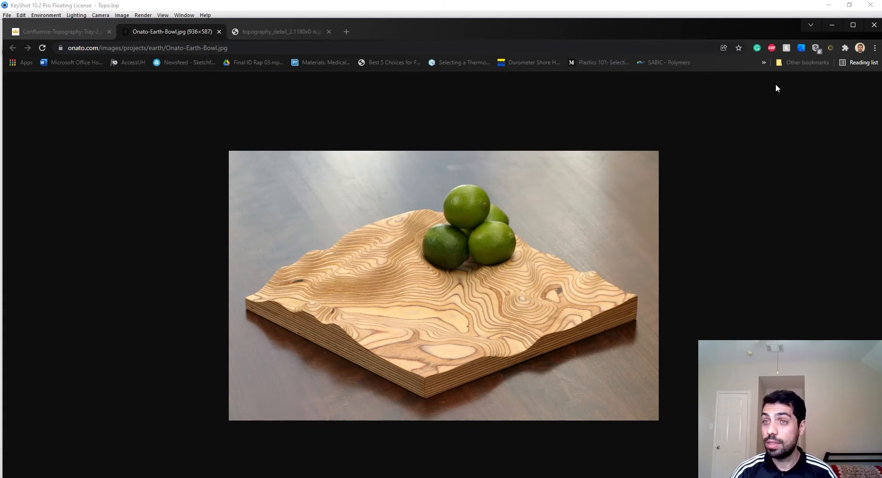
{"action": "left_click", "coordinate": [830, 26]}
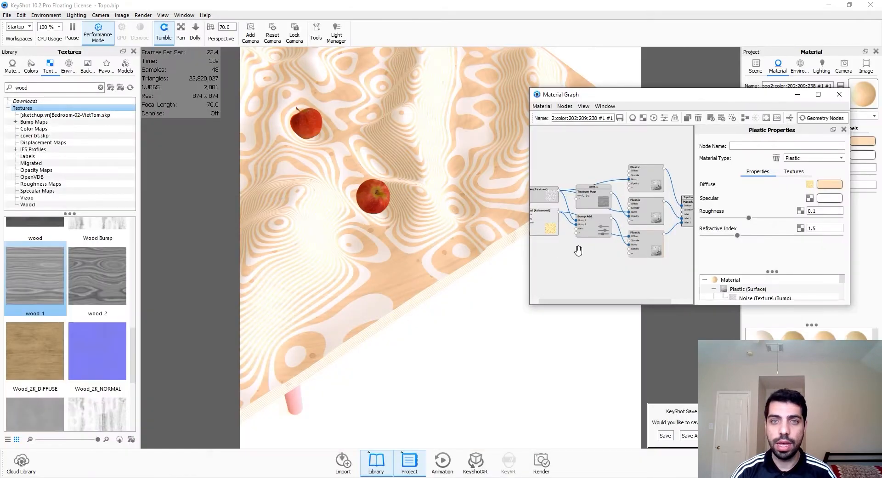
Add a Mesh texture node to the material graph, place it below the Wood (Advanced) node, and preview its pattern on the table.
{"action": "right_click", "coordinate": [577, 259]}
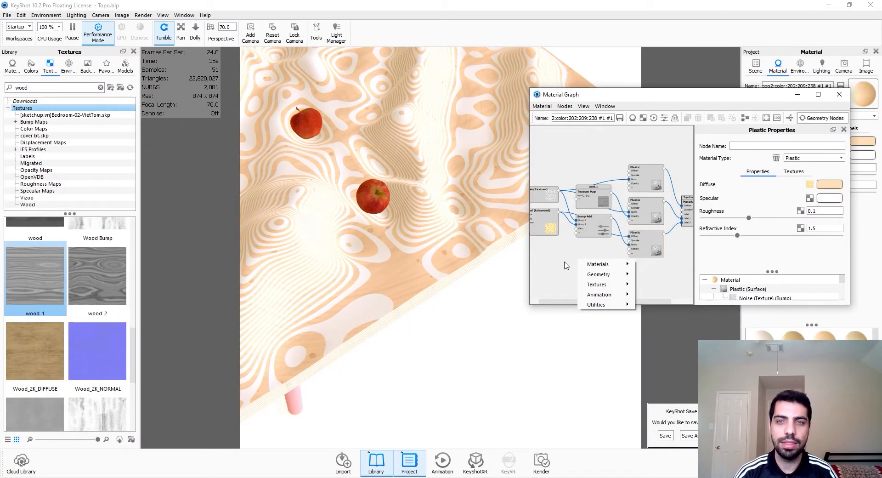
{"action": "mouse_move", "coordinate": [595, 286]}
{"action": "left_click", "coordinate": [651, 295]}
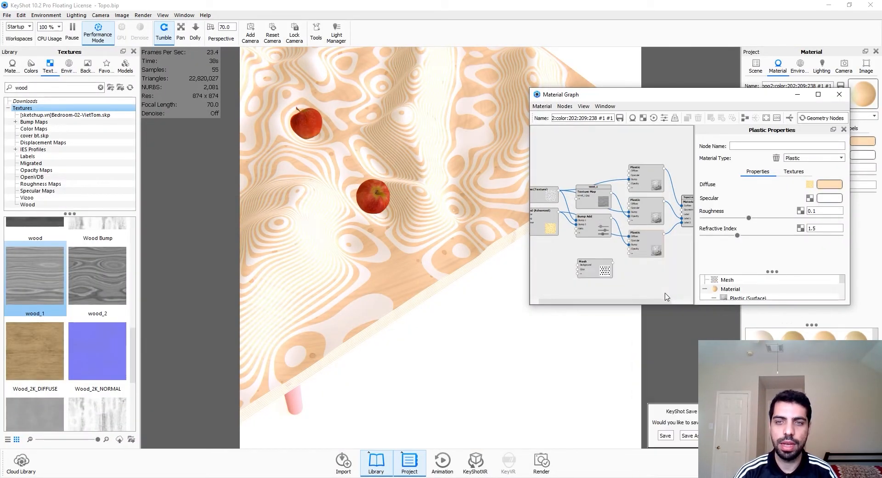
{"action": "scroll", "coordinate": [398, 282], "scroll_direction": "down", "scroll_amount": 5}
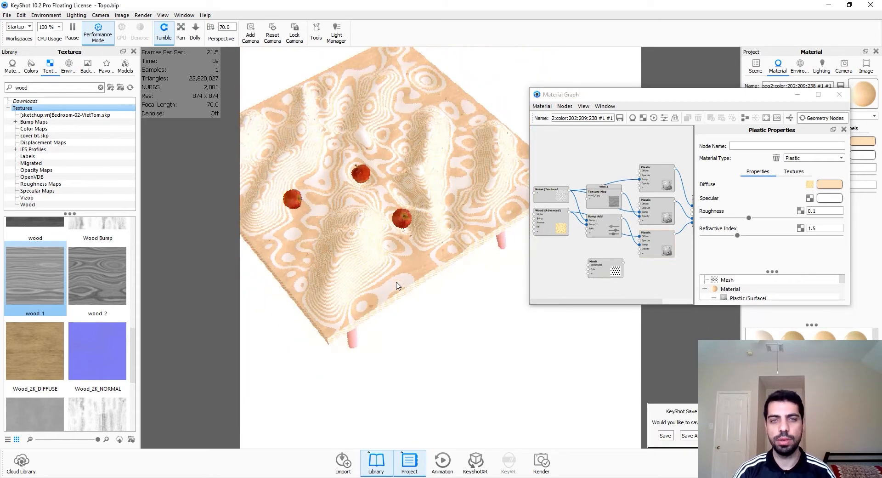
{"action": "left_click_drag", "start_coordinate": [395, 285], "coordinate": [390, 256]}
{"action": "middle_click_drag", "start_coordinate": [398, 271], "coordinate": [409, 298]}
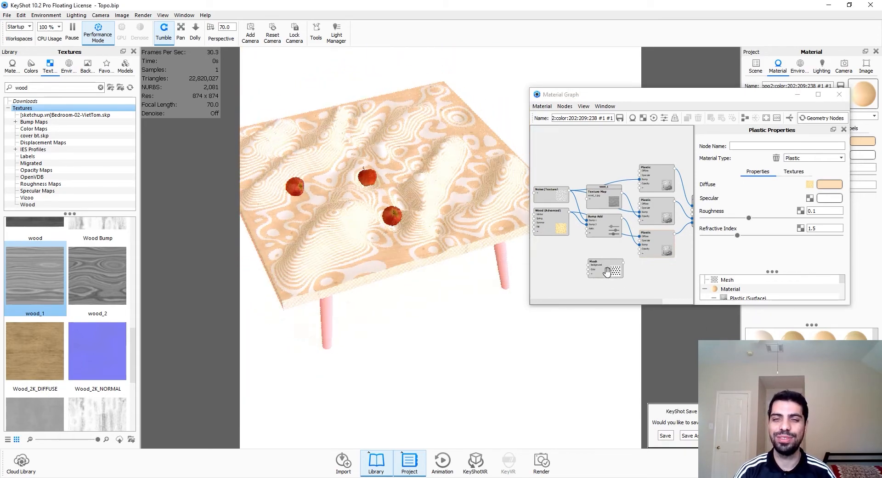
{"action": "left_click_drag", "start_coordinate": [605, 270], "coordinate": [559, 269]}
{"action": "key", "text": "c"}
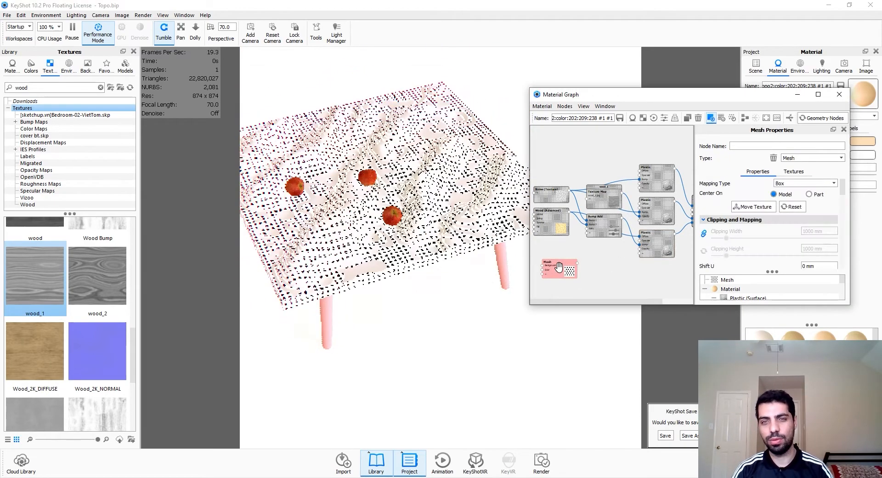
Set the Mesh texture's shape to Line with a shape width and height of 1 mm.
{"action": "left_click_drag", "start_coordinate": [455, 292], "coordinate": [478, 312]}
{"action": "scroll", "coordinate": [724, 247], "scroll_direction": "down", "scroll_amount": 10}
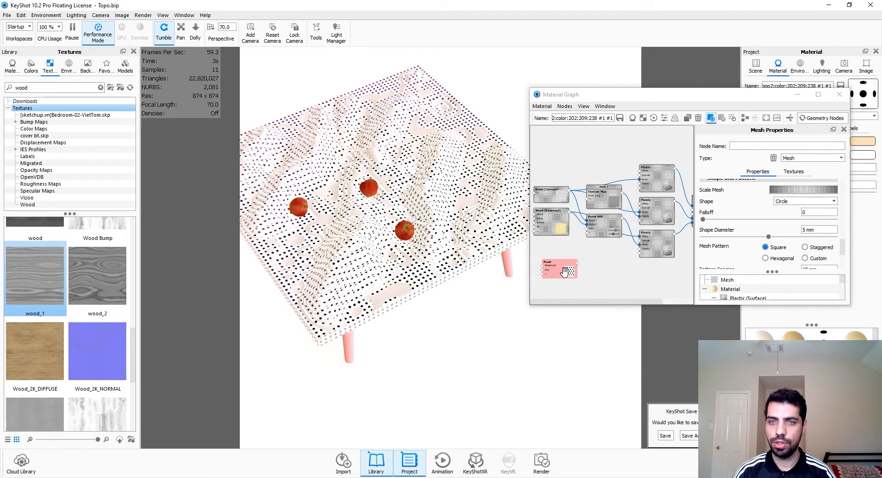
{"action": "left_click", "coordinate": [793, 202]}
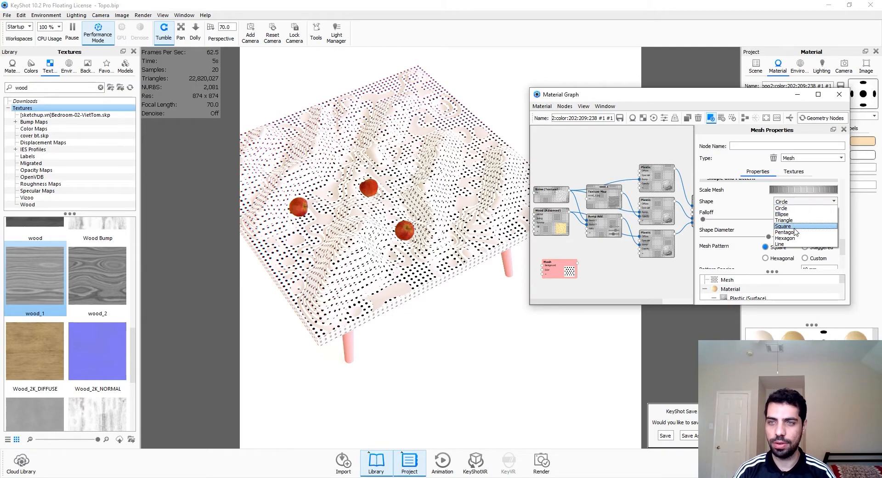
{"action": "left_click", "coordinate": [793, 244]}
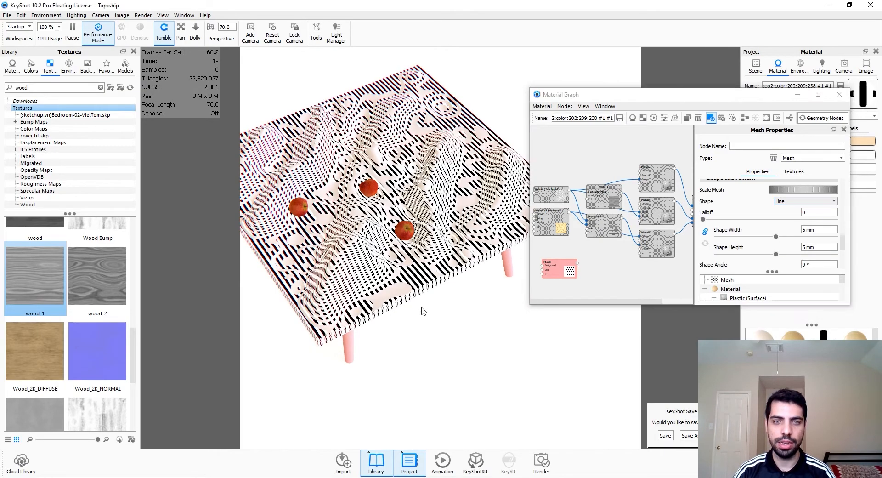
{"action": "scroll", "coordinate": [421, 290], "scroll_direction": "up", "scroll_amount": 10}
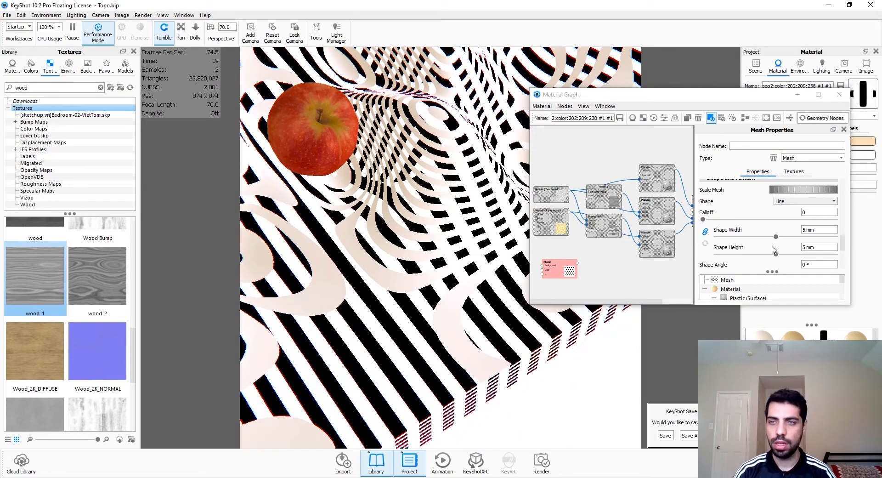
{"action": "left_click", "coordinate": [776, 234]}
{"action": "type", "text": "1"}
{"action": "key", "text": "Return"}
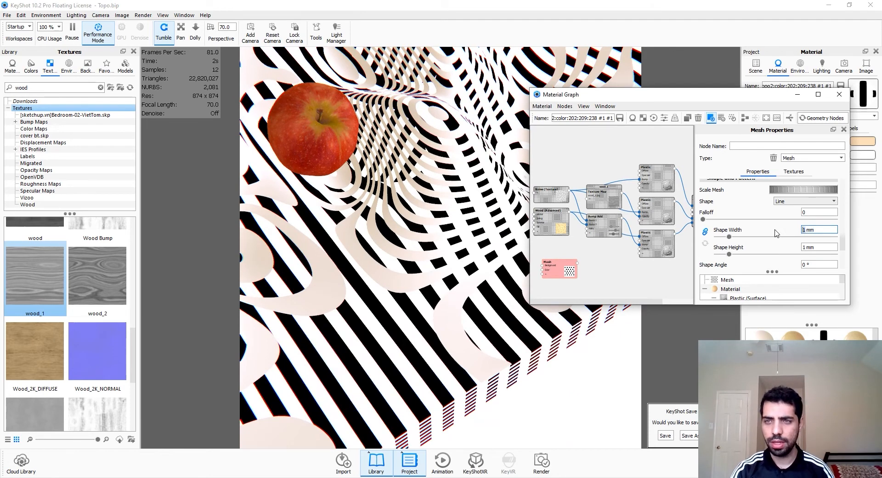
Try a 2 mm pattern spacing on the Mesh texture and settle on 1.5 mm.
{"action": "scroll", "coordinate": [781, 238], "scroll_direction": "down", "scroll_amount": 3}
{"action": "left_click", "coordinate": [820, 249]}
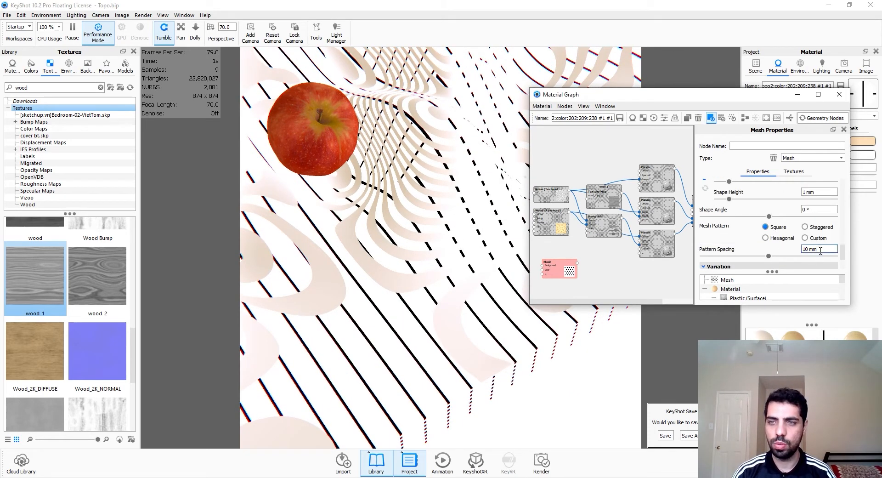
{"action": "type", "text": "2"}
{"action": "key", "text": "Return"}
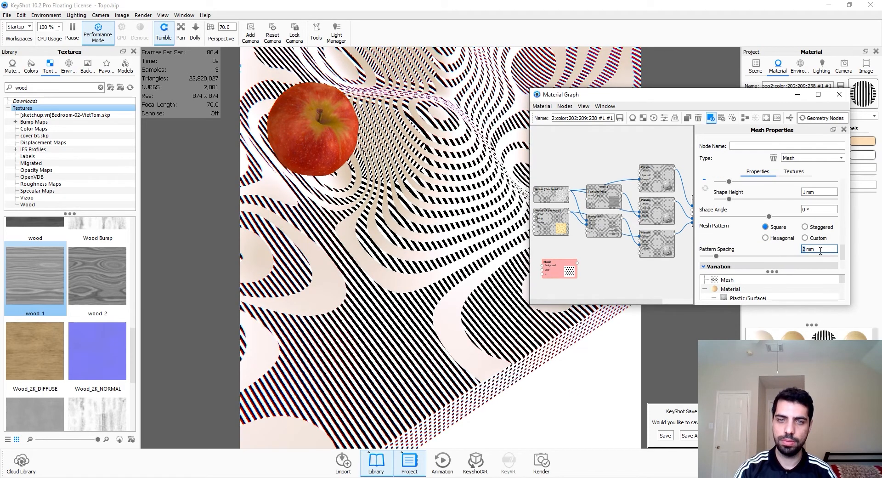
{"action": "type", "text": "1.5"}
{"action": "key", "text": "Return"}
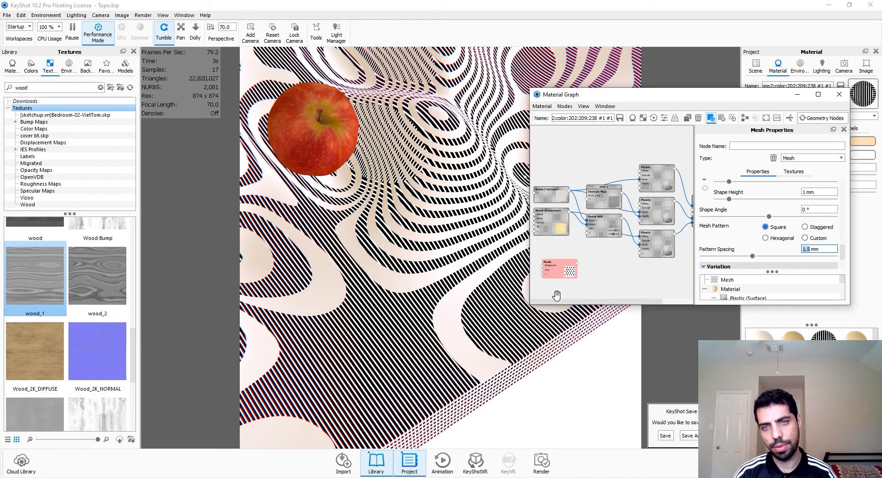
Change the Mesh texture's mapping type to UV, check the line direction on the table, and end the texture preview.
{"action": "scroll", "coordinate": [477, 281], "scroll_direction": "down", "scroll_amount": 3}
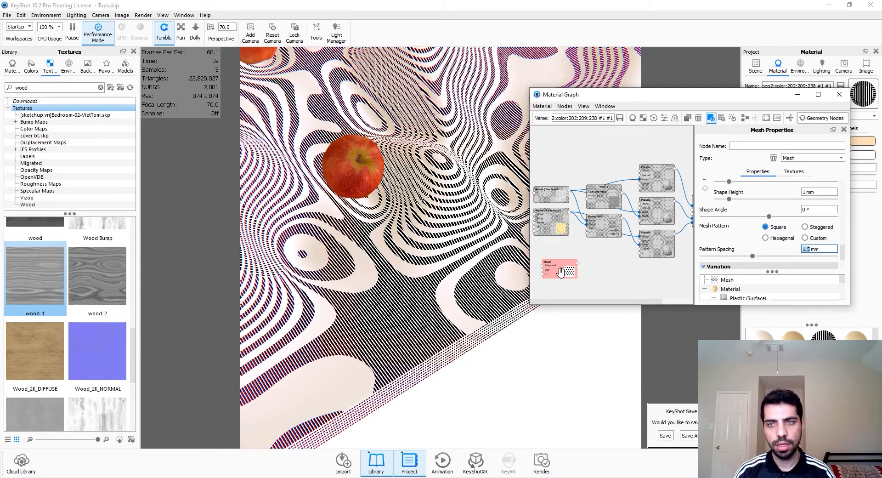
{"action": "left_click_drag", "start_coordinate": [842, 252], "coordinate": [844, 186]}
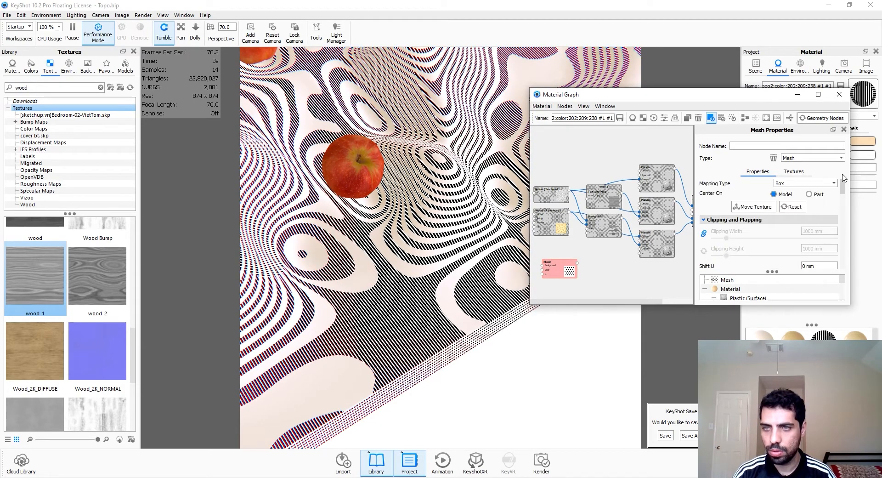
{"action": "left_click", "coordinate": [809, 194]}
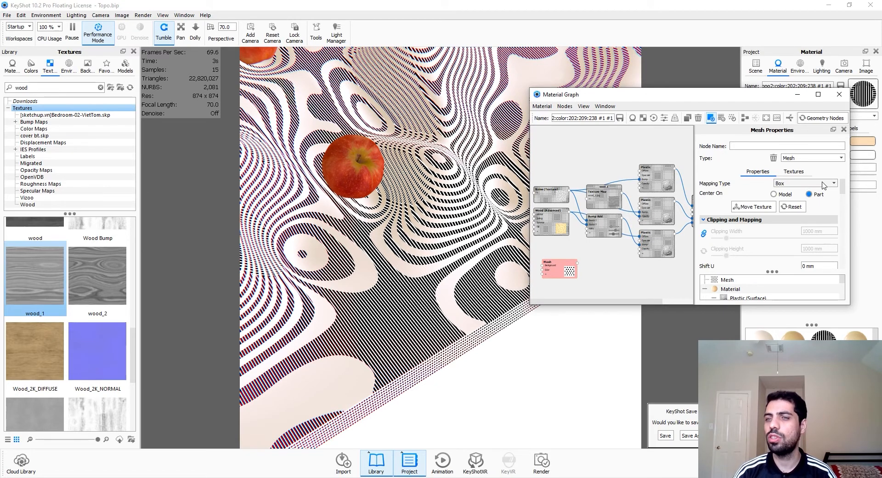
{"action": "left_click", "coordinate": [823, 185]}
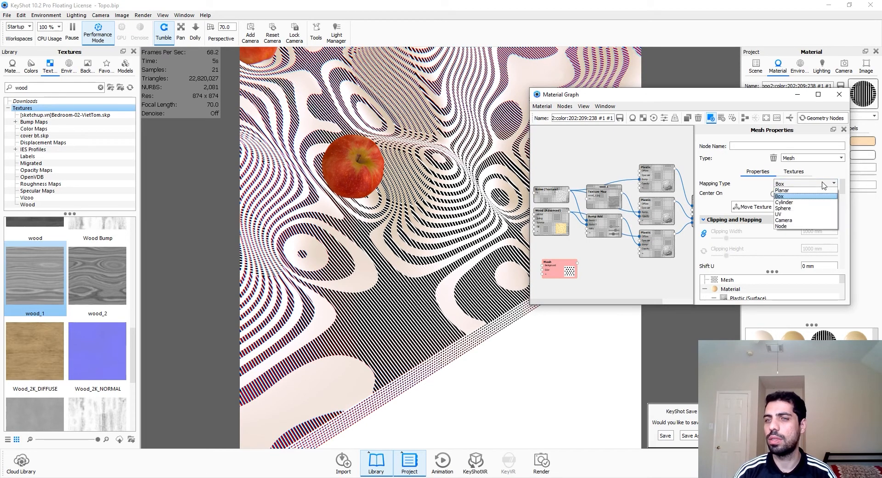
{"action": "left_click", "coordinate": [825, 219]}
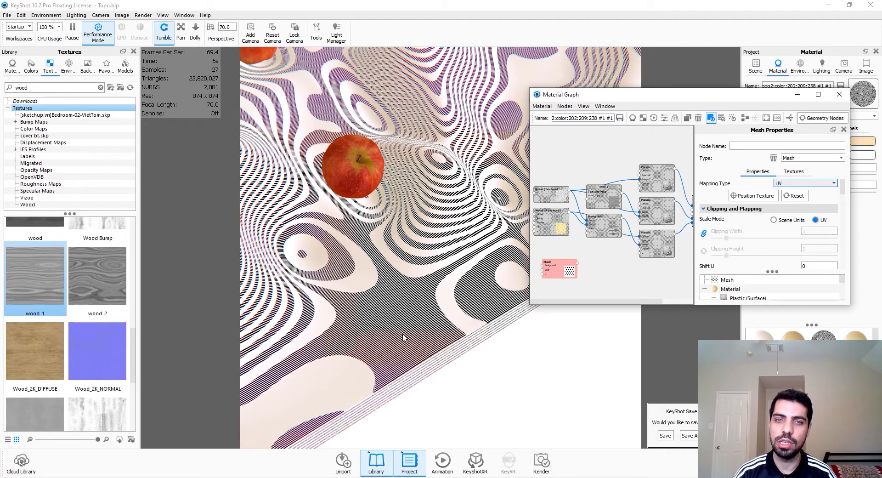
{"action": "left_click", "coordinate": [570, 275]}
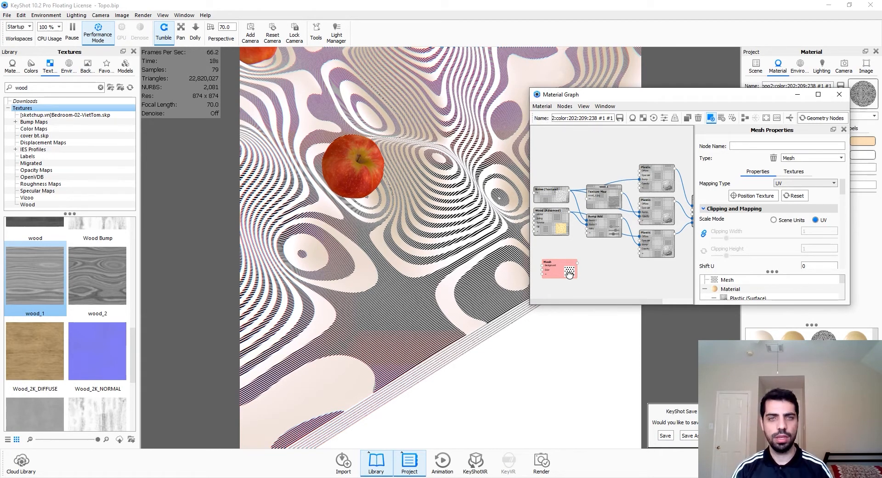
{"action": "key", "text": "c"}
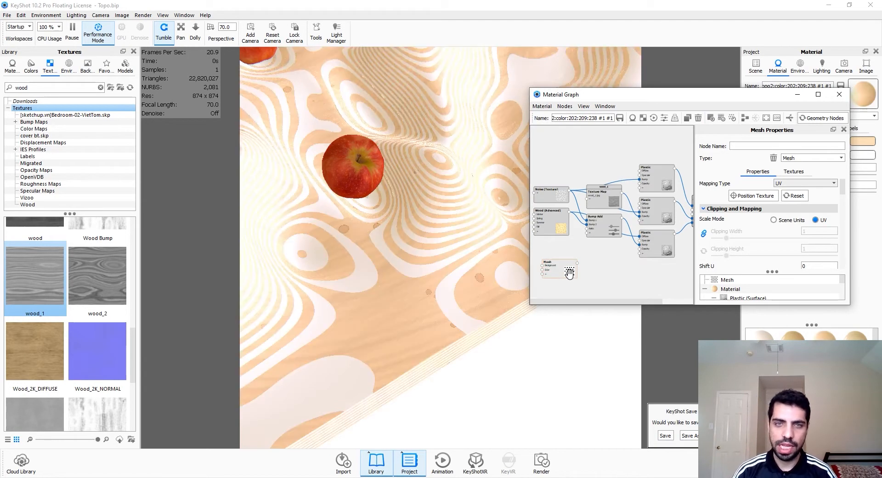
Duplicate the top Plastic node below the others as an additional label on the material, with the Mesh connected to its Opacity.
{"action": "left_click_drag", "start_coordinate": [642, 270], "coordinate": [623, 259]}
{"action": "scroll", "coordinate": [616, 275], "scroll_direction": "down", "scroll_amount": 2}
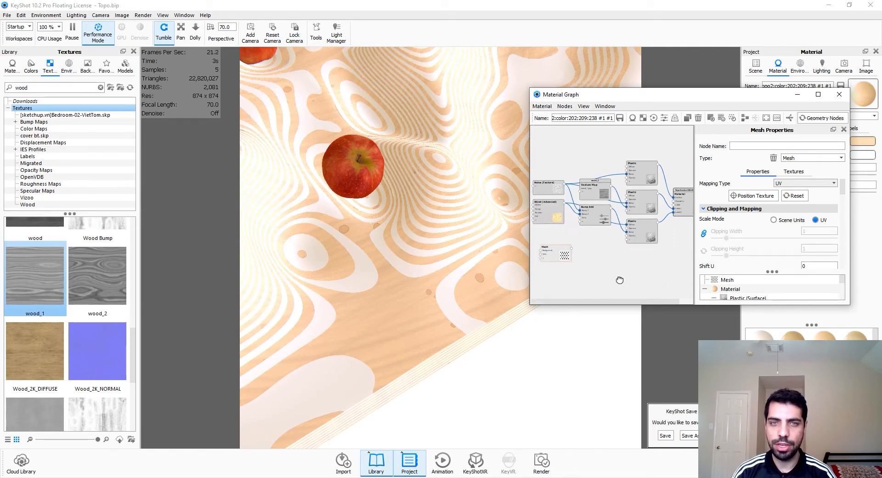
{"action": "left_click", "coordinate": [645, 242]}
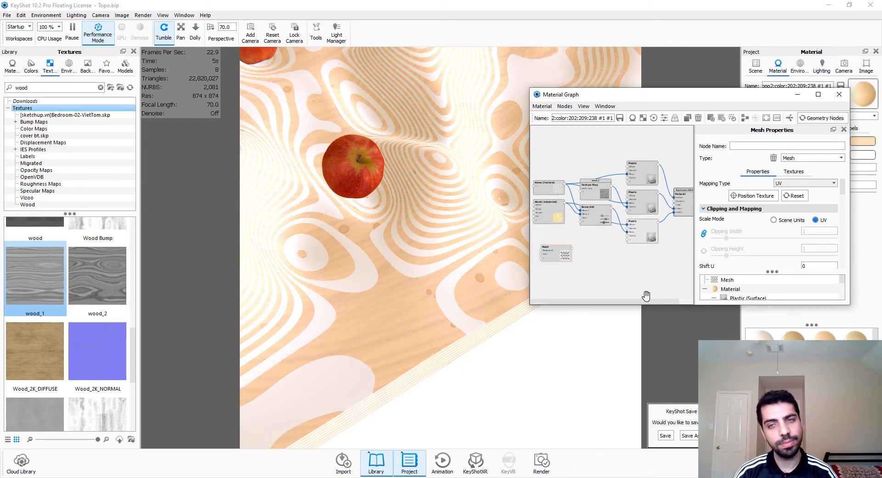
{"action": "left_click", "coordinate": [634, 176]}
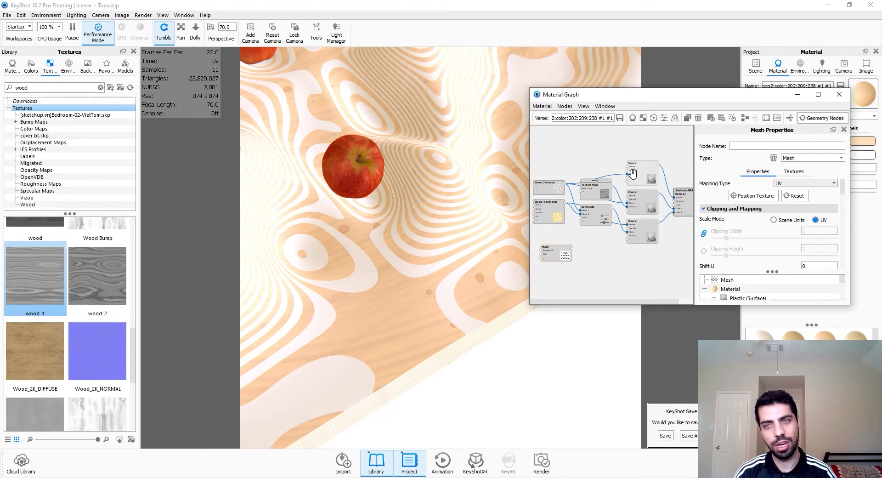
{"action": "left_click_drag", "start_coordinate": [636, 172], "coordinate": [631, 267], "text": "alt"}
{"action": "left_click_drag", "start_coordinate": [572, 248], "coordinate": [674, 205]}
{"action": "left_click_drag", "start_coordinate": [647, 267], "coordinate": [644, 262]}
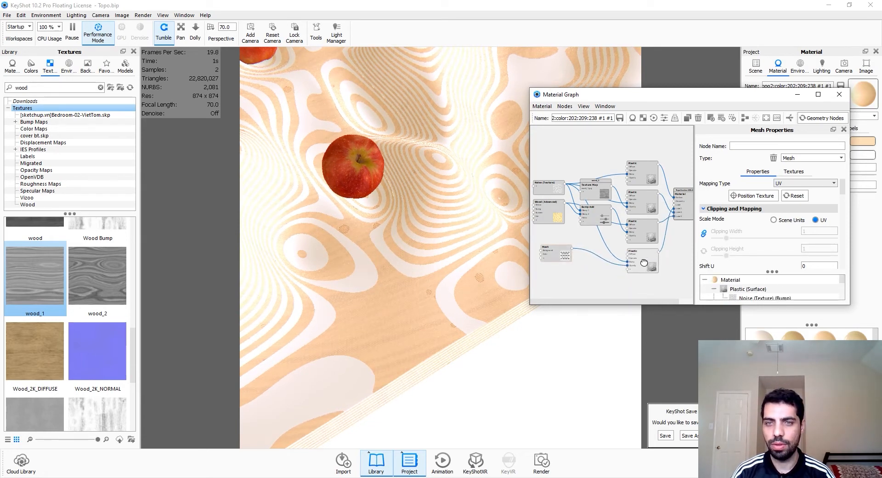
Darken the new mesh-line Plastic's diffuse color to 10% black.
{"action": "left_click", "coordinate": [644, 262]}
{"action": "left_click", "coordinate": [830, 184]}
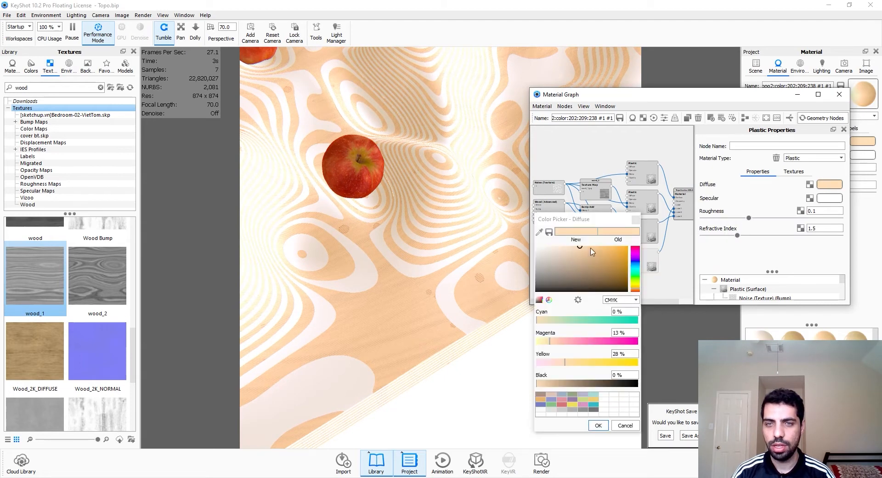
{"action": "left_click", "coordinate": [553, 383]}
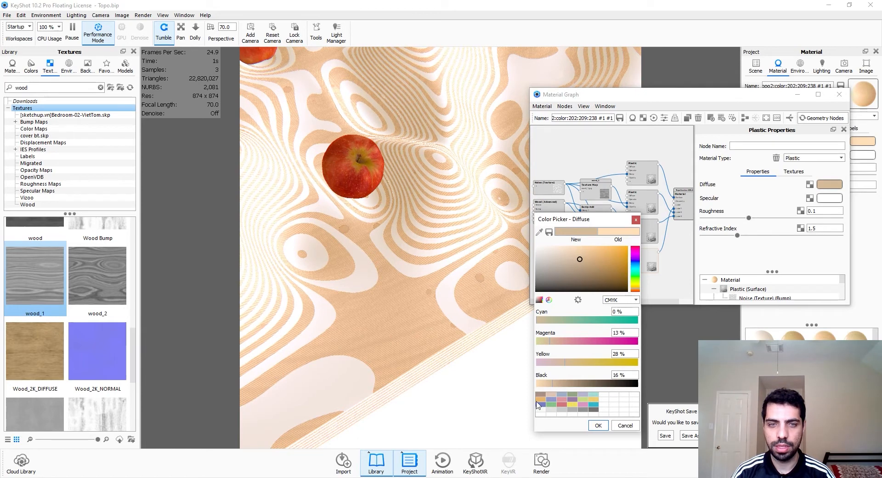
{"action": "double_click", "coordinate": [630, 375]}
{"action": "type", "text": "10"}
{"action": "key", "text": "Return"}
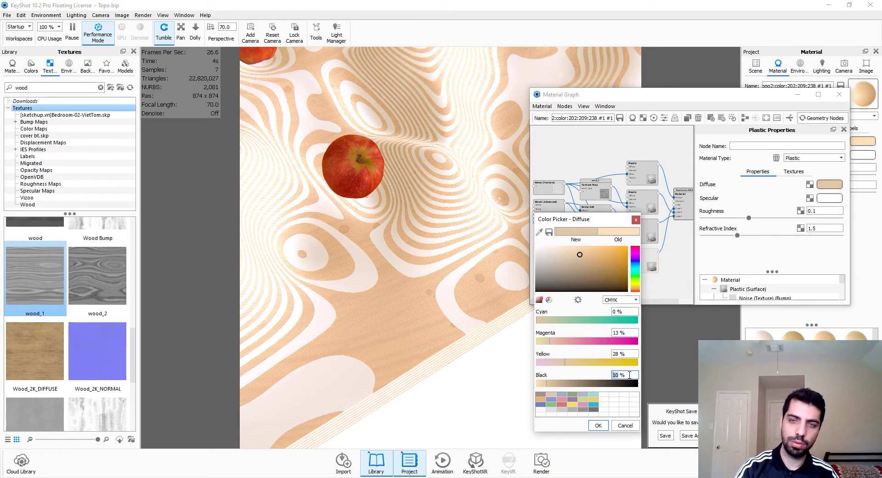
Turn off Performance Mode to inspect the mesh lines, try 5% black in the diffuse color, and settle on 3%.
{"action": "scroll", "coordinate": [417, 385], "scroll_direction": "up", "scroll_amount": 10}
{"action": "middle_click_drag", "start_coordinate": [419, 384], "coordinate": [433, 320]}
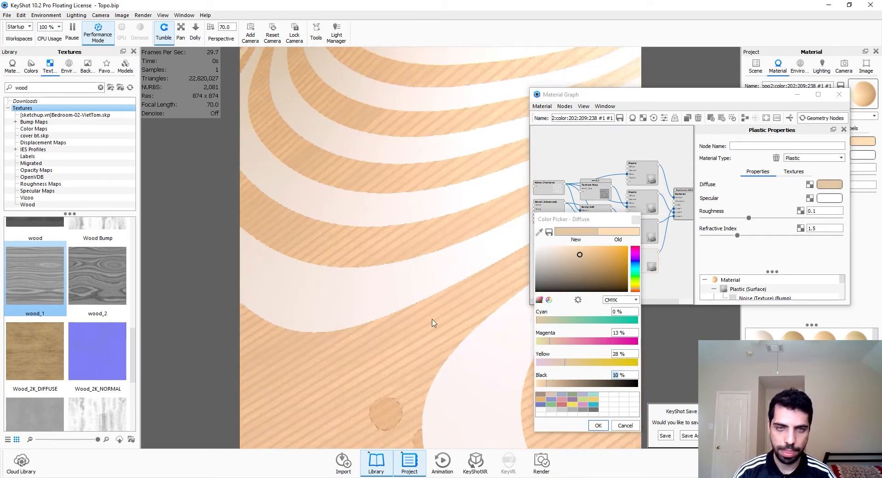
{"action": "left_click", "coordinate": [97, 33]}
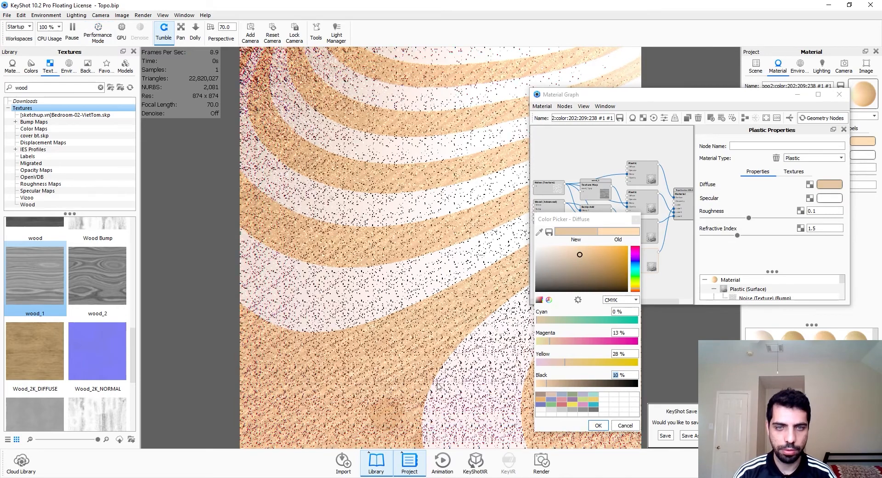
{"action": "left_click", "coordinate": [630, 377]}
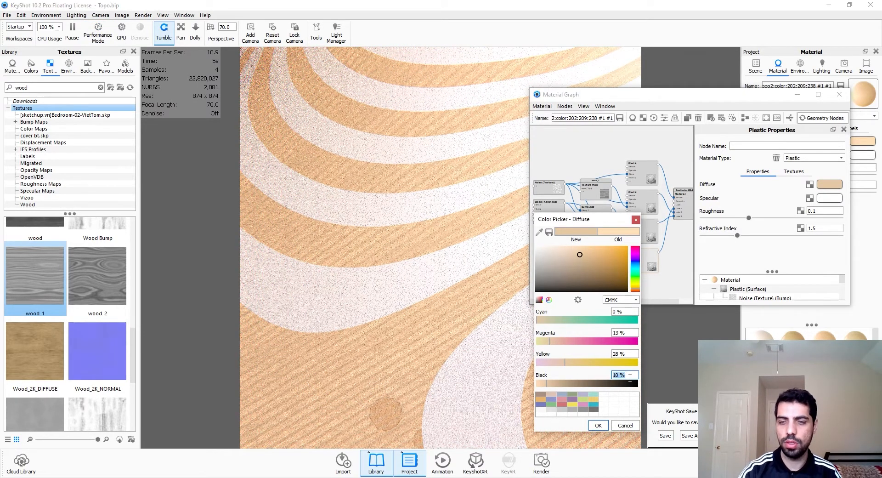
{"action": "type", "text": "5"}
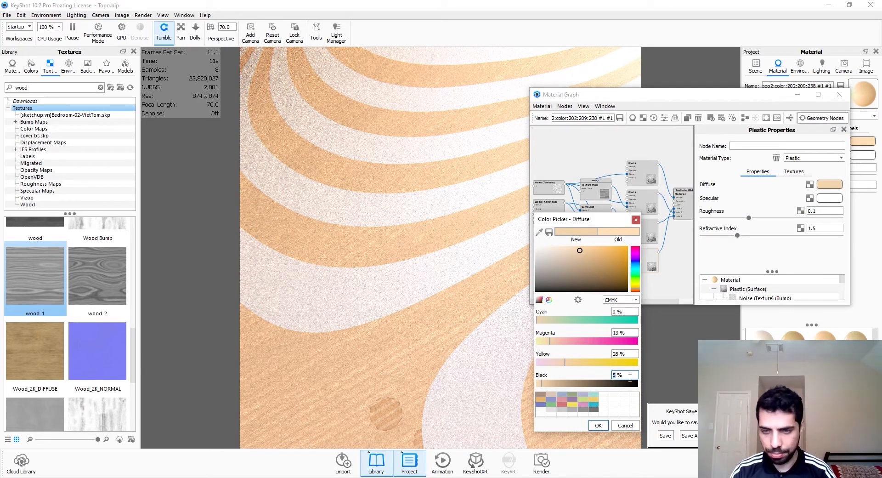
{"action": "key", "text": "Return"}
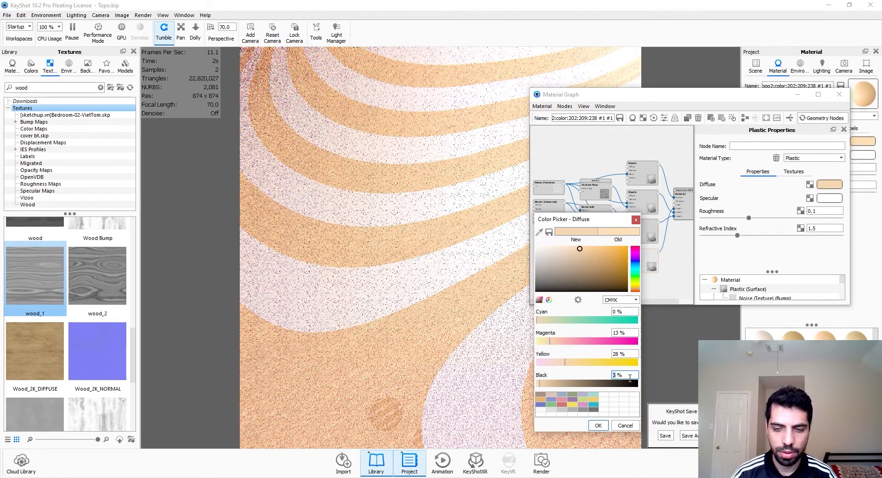
{"action": "left_click", "coordinate": [598, 425]}
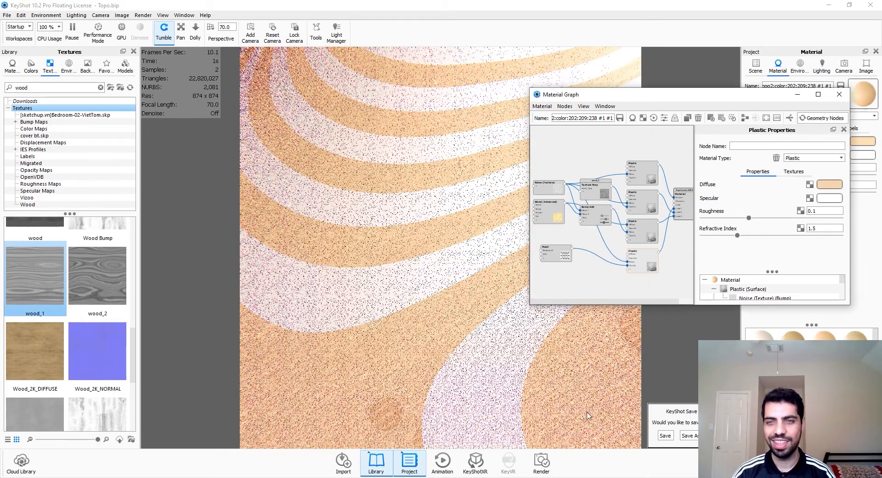
Insert a Bump Add node before the mesh-line Plastic's Bump, connect the Mesh as its second bump input, and check the surface.
{"action": "left_click", "coordinate": [588, 276]}
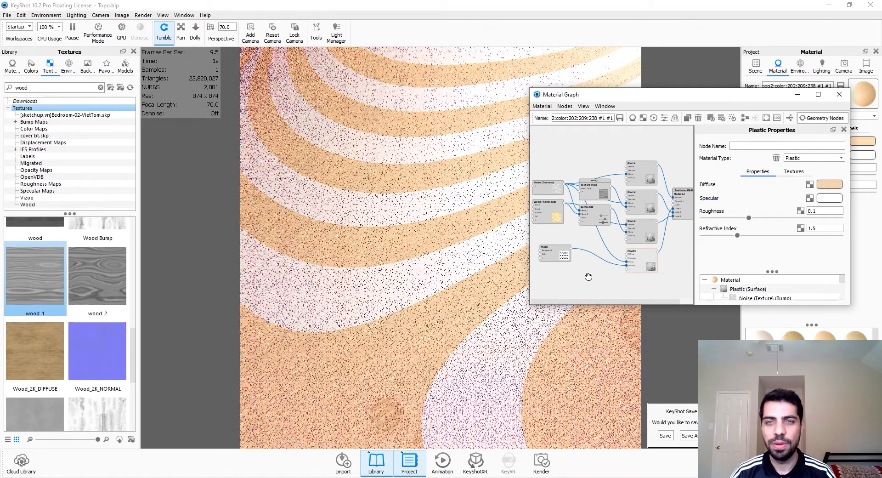
{"action": "left_click", "coordinate": [604, 247]}
{"action": "left_click_drag", "start_coordinate": [562, 253], "coordinate": [556, 264]}
{"action": "left_click", "coordinate": [604, 241]}
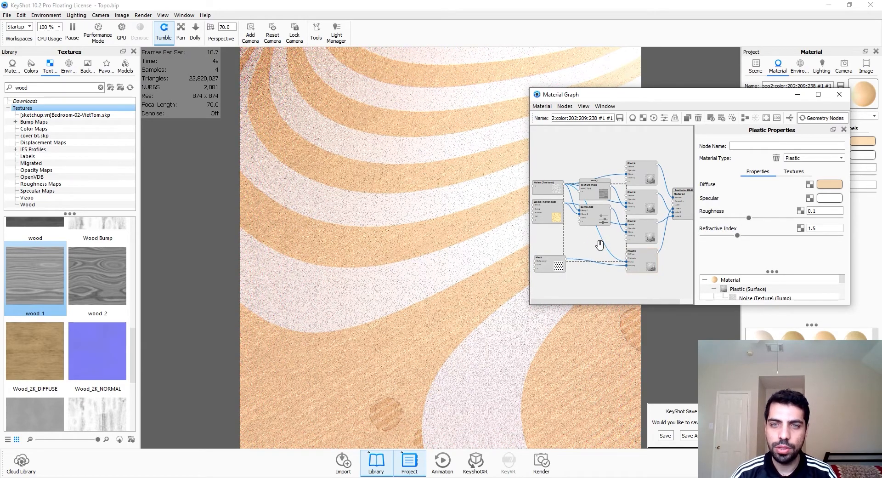
{"action": "right_click", "coordinate": [605, 244]}
{"action": "left_click", "coordinate": [678, 274]}
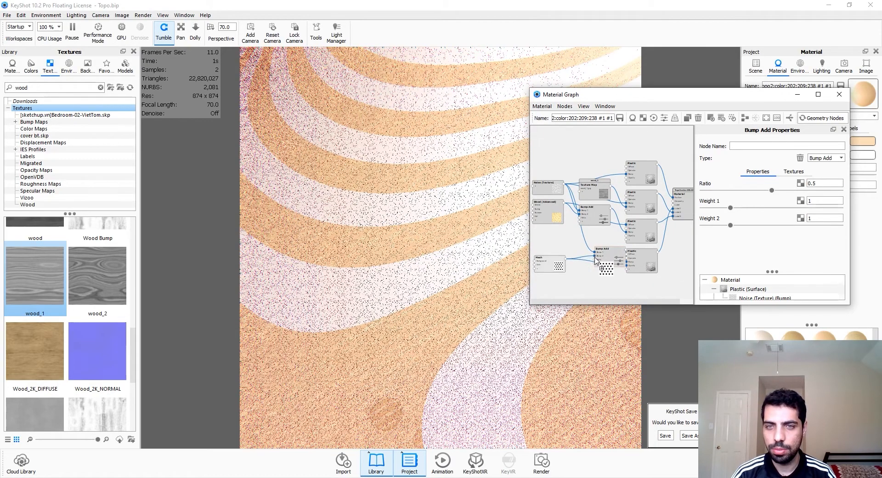
{"action": "left_click", "coordinate": [575, 257]}
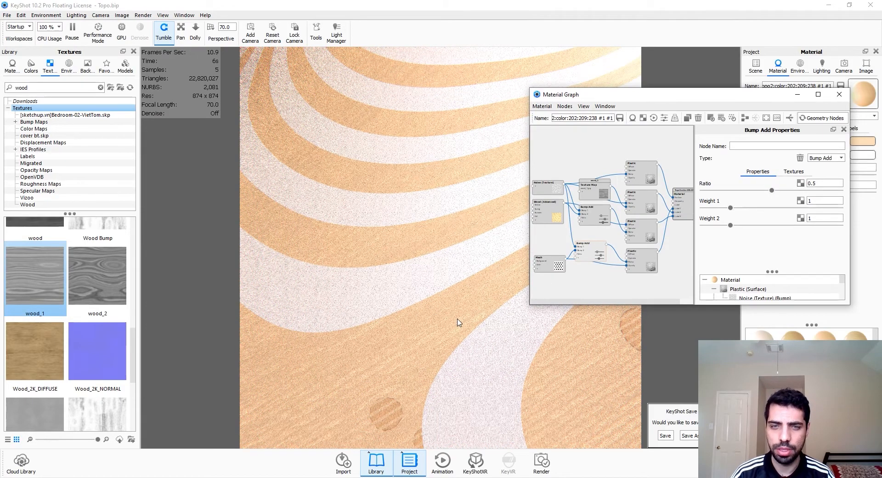
{"action": "scroll", "coordinate": [502, 382], "scroll_direction": "down", "scroll_amount": 7}
{"action": "left_click_drag", "start_coordinate": [501, 382], "coordinate": [528, 323]}
{"action": "scroll", "coordinate": [528, 322], "scroll_direction": "up", "scroll_amount": 7}
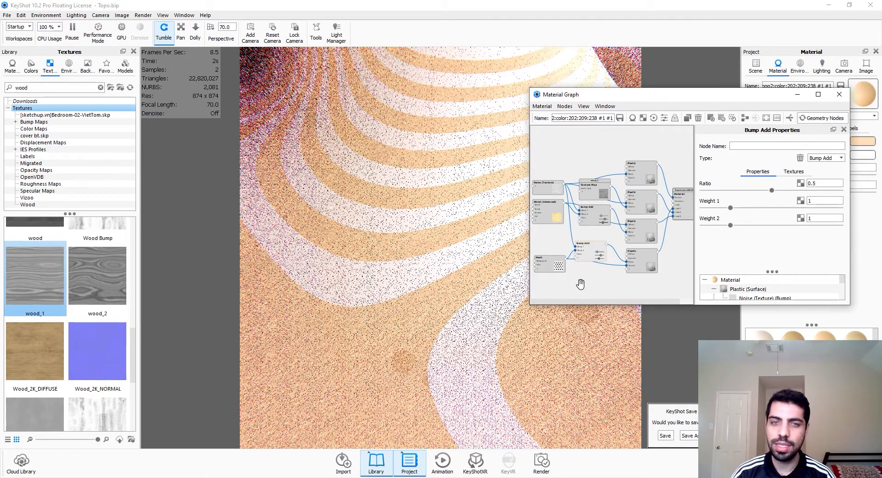
Switch to the browser, examine the lines and layer edges in the three topography wood reference photos, and return to KeyShot.
{"action": "key", "text": "alt+Tab"}
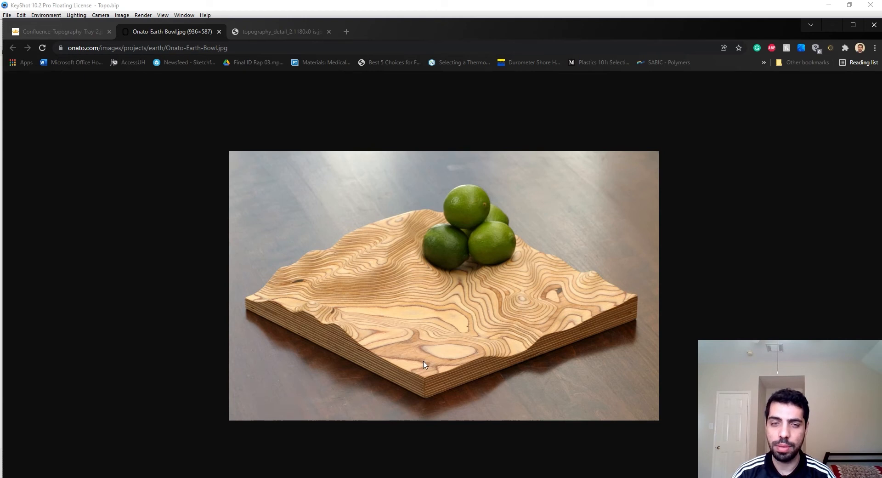
{"action": "left_click", "coordinate": [253, 32]}
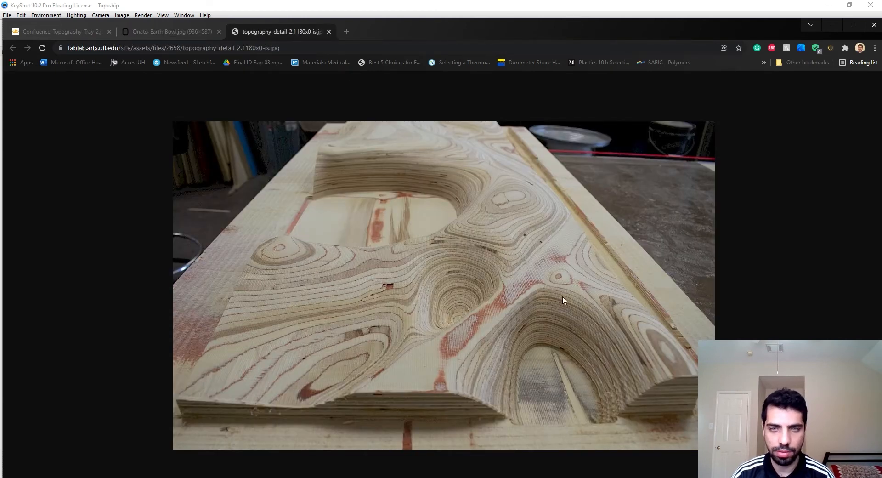
{"action": "left_click", "coordinate": [67, 32]}
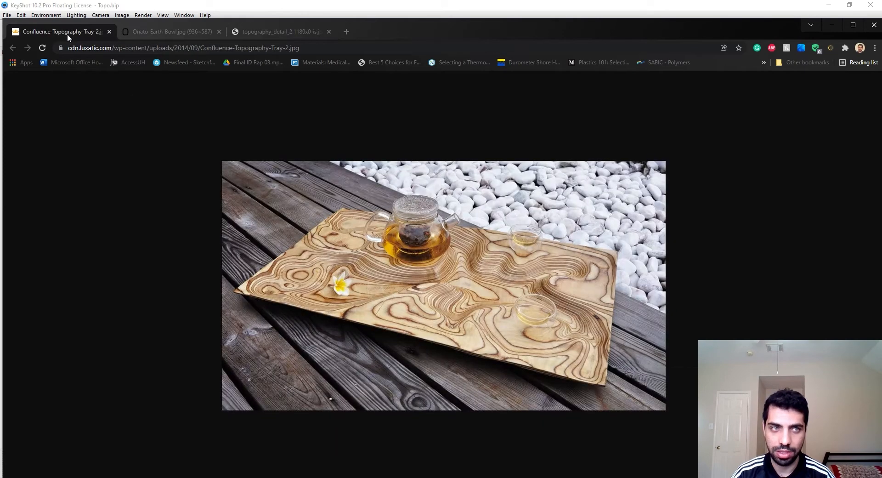
{"action": "left_click", "coordinate": [182, 33]}
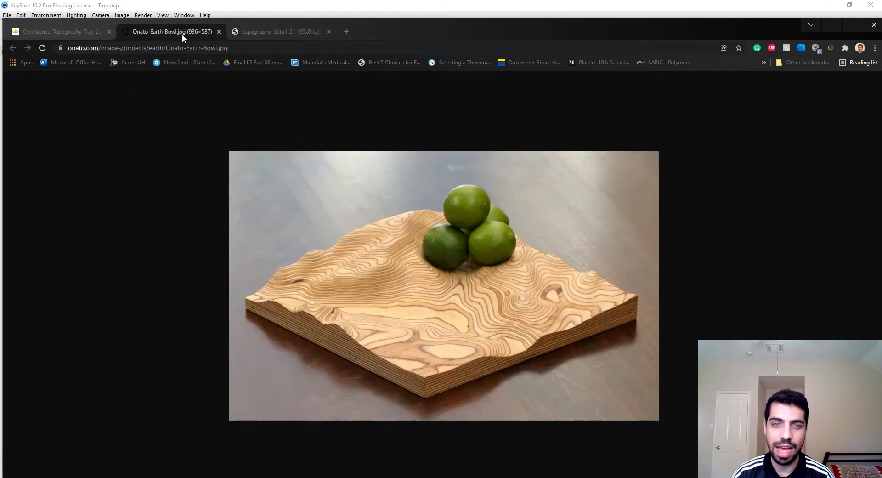
{"action": "left_click", "coordinate": [832, 24]}
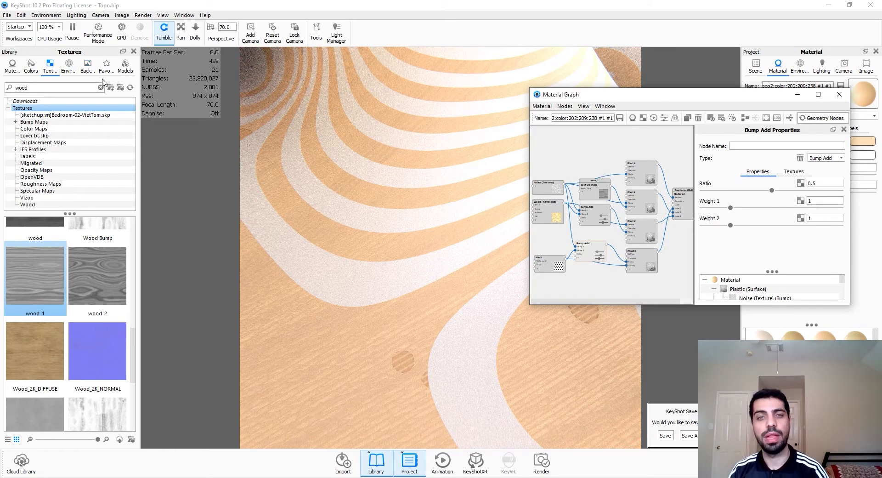
Inspect the contour layers near the table's edge and automatically arrange the nodes in the material graph.
{"action": "scroll", "coordinate": [380, 362], "scroll_direction": "down", "scroll_amount": 5}
{"action": "scroll", "coordinate": [380, 361], "scroll_direction": "down", "scroll_amount": 4}
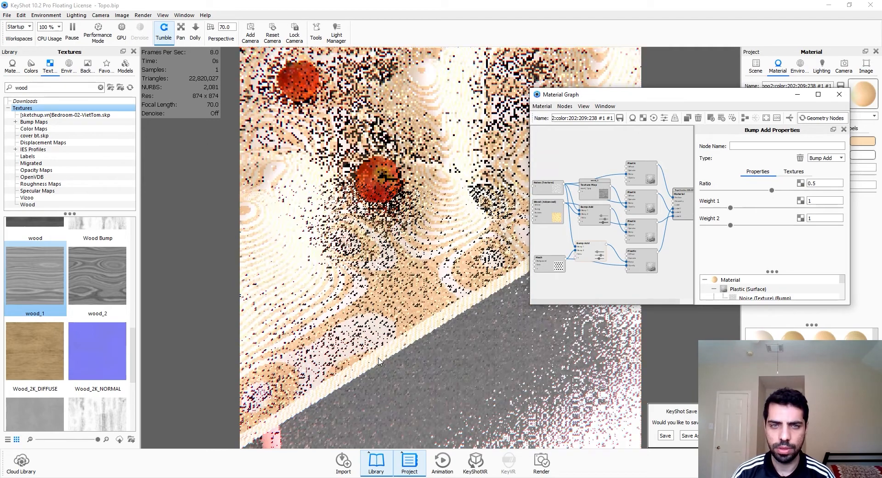
{"action": "scroll", "coordinate": [380, 362], "scroll_direction": "up", "scroll_amount": 7}
{"action": "left_click", "coordinate": [387, 305]}
{"action": "left_click_drag", "start_coordinate": [388, 304], "coordinate": [373, 301]}
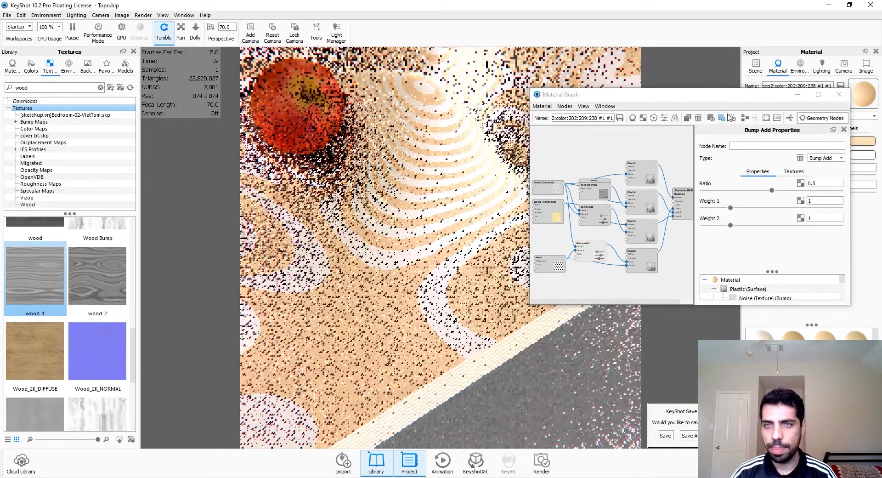
{"action": "left_click", "coordinate": [744, 119]}
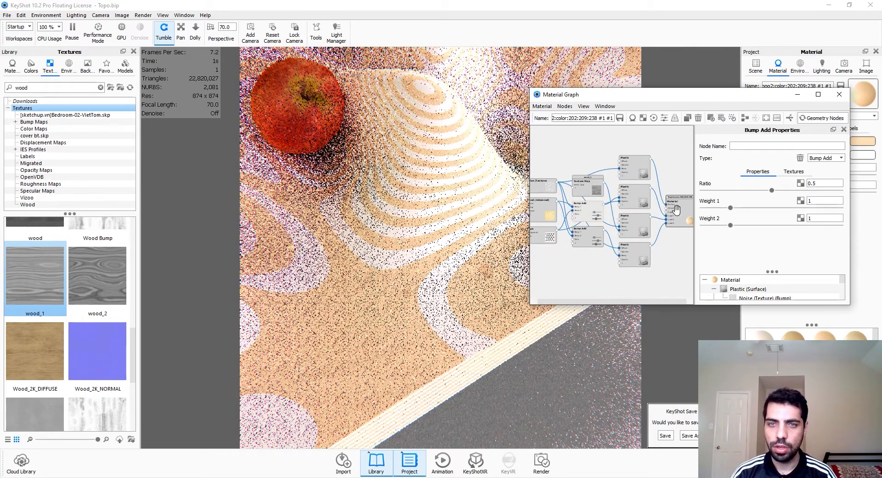
Add a Contour texture node below the other nodes, turn on Performance Mode, and preview the contour on the table.
{"action": "right_click", "coordinate": [567, 264]}
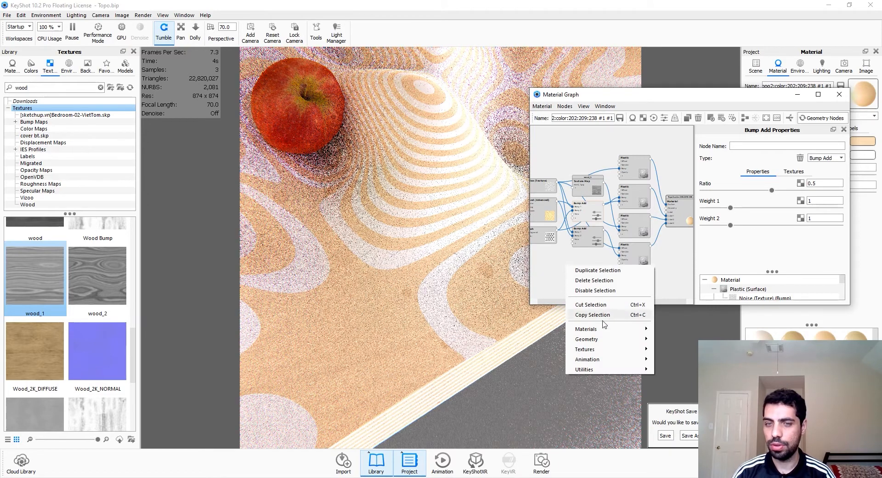
{"action": "mouse_move", "coordinate": [607, 328]}
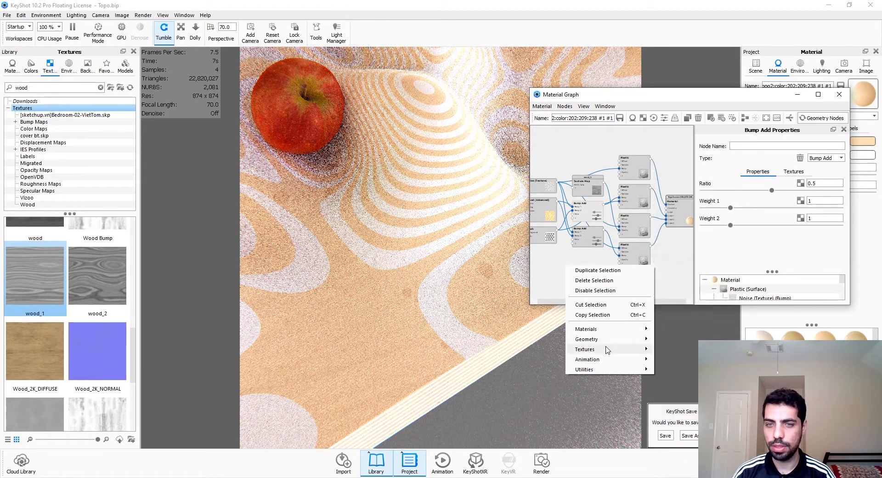
{"action": "mouse_move", "coordinate": [607, 350]}
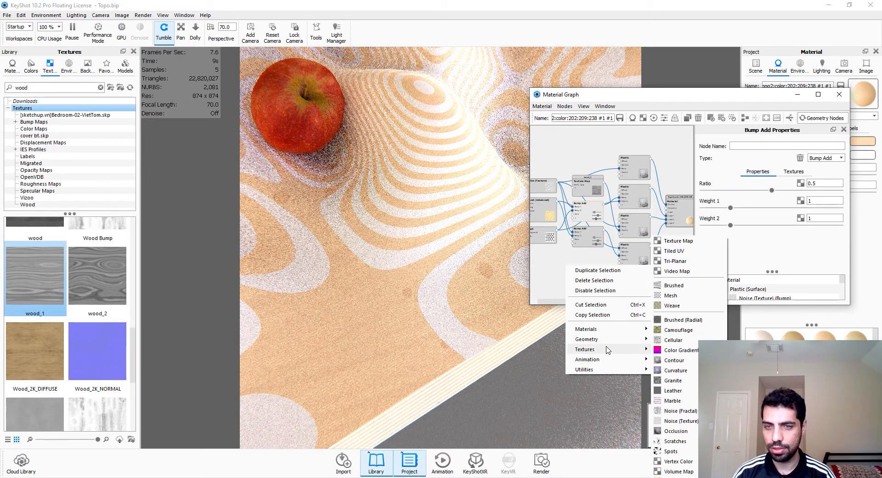
{"action": "left_click", "coordinate": [673, 360]}
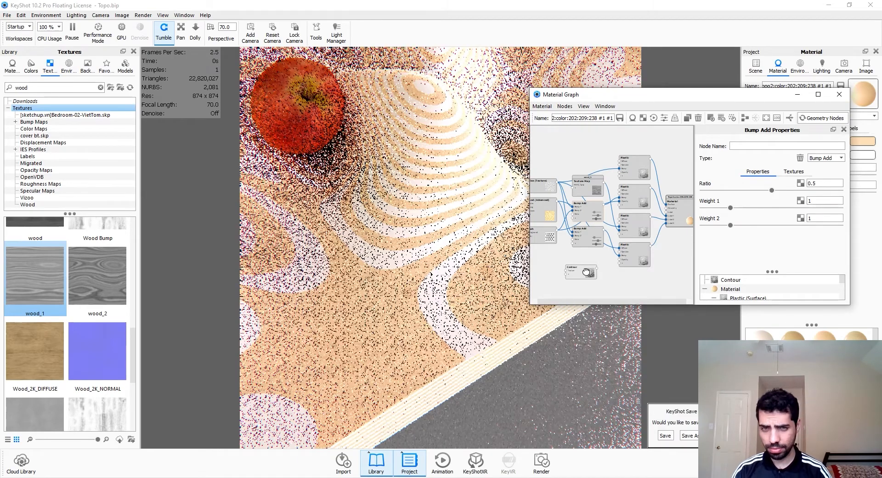
{"action": "middle_click_drag", "start_coordinate": [502, 331], "coordinate": [465, 334]}
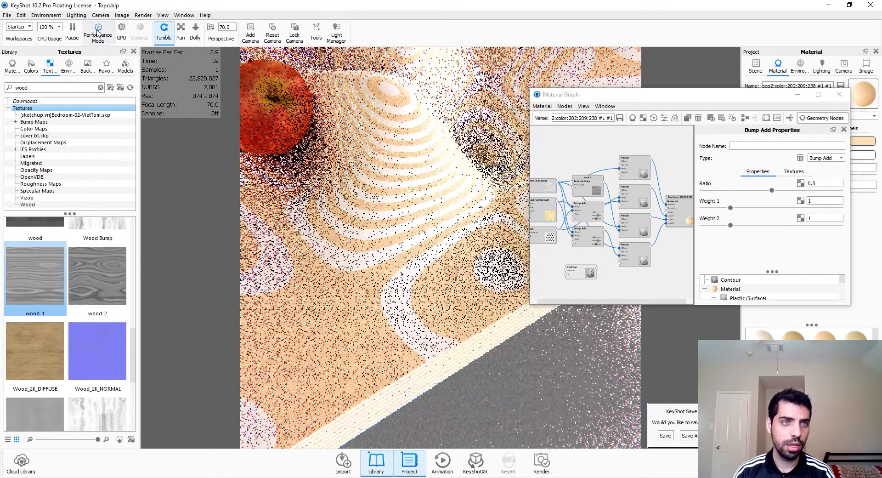
{"action": "left_click", "coordinate": [97, 31]}
{"action": "left_click", "coordinate": [581, 273]}
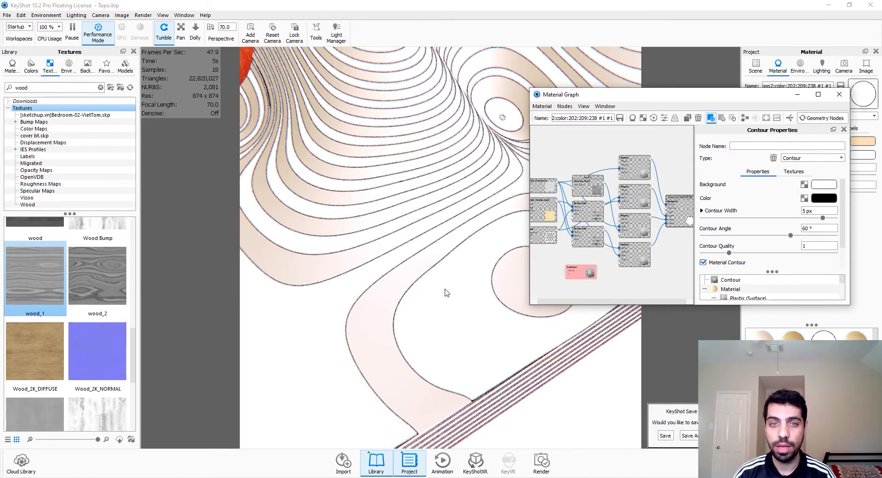
Set the Contour texture's contour width to 2 px.
{"action": "scroll", "coordinate": [445, 292], "scroll_direction": "up", "scroll_amount": 3}
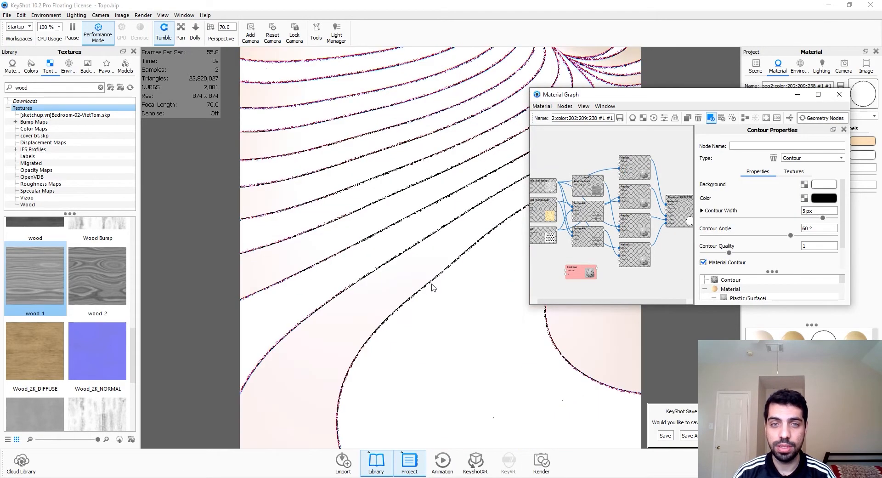
{"action": "left_click", "coordinate": [814, 211]}
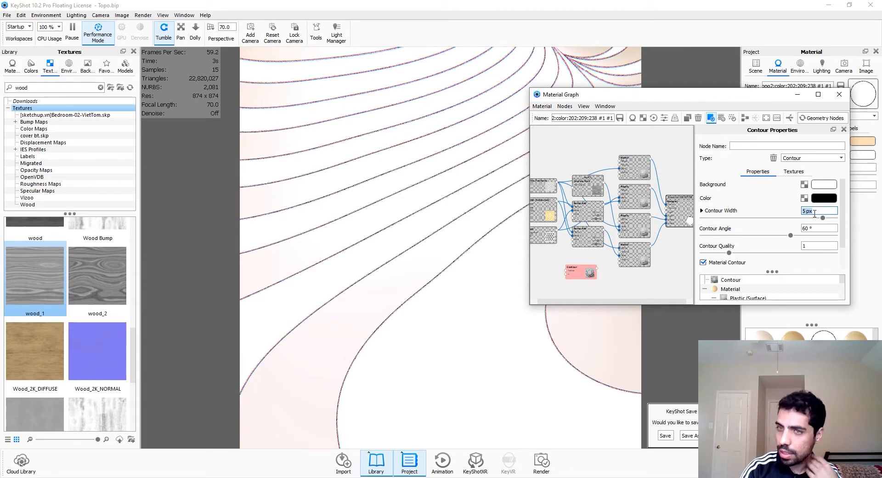
{"action": "type", "text": "2"}
{"action": "key", "text": "Return"}
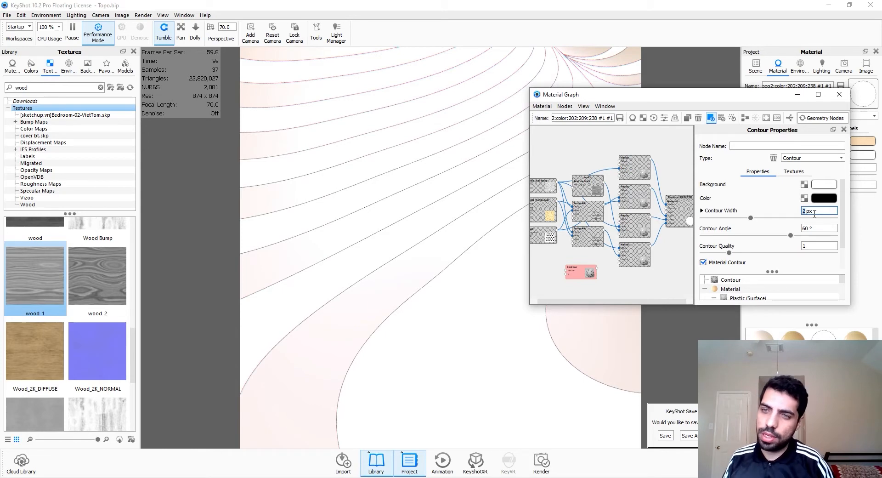
Set the Contour texture's contour quality to 0, check the lines on the table, and end the texture preview.
{"action": "left_click", "coordinate": [815, 246]}
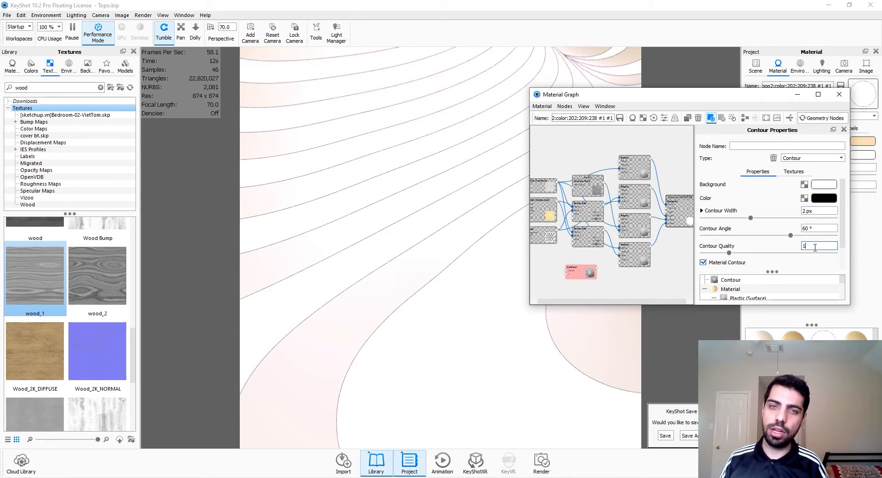
{"action": "scroll", "coordinate": [380, 310], "scroll_direction": "up", "scroll_amount": 5}
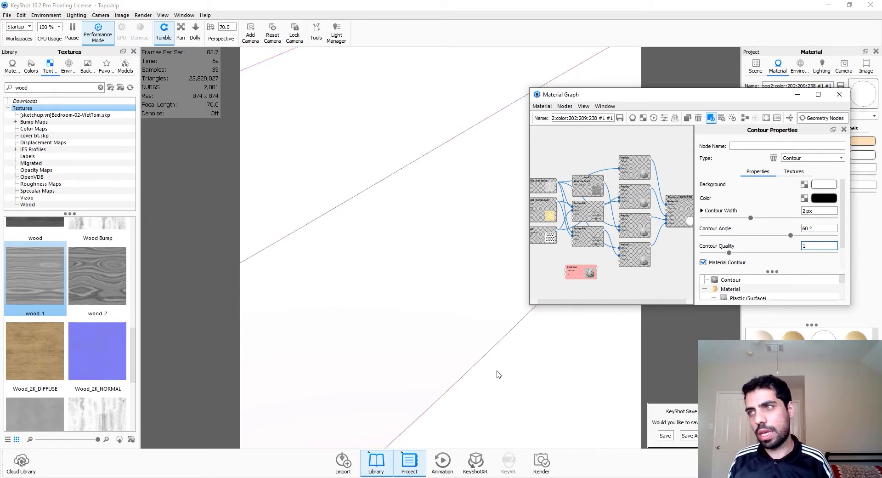
{"action": "key", "text": "Return"}
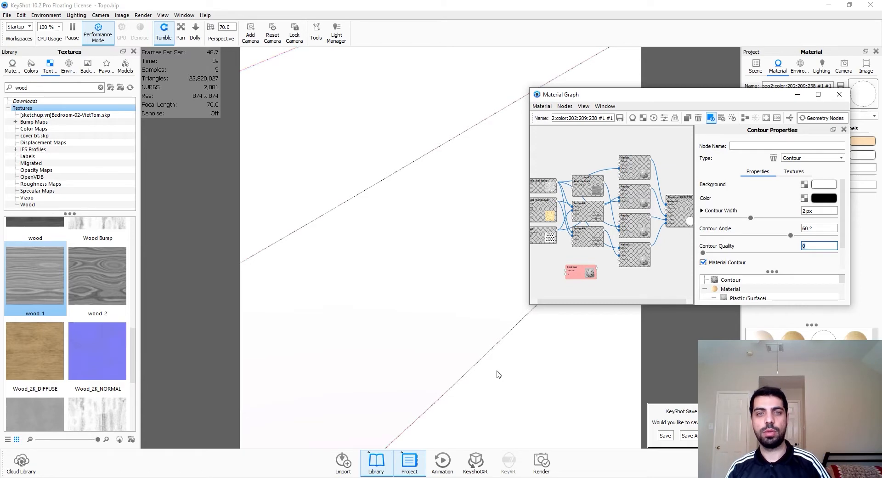
{"action": "scroll", "coordinate": [468, 302], "scroll_direction": "down", "scroll_amount": 5}
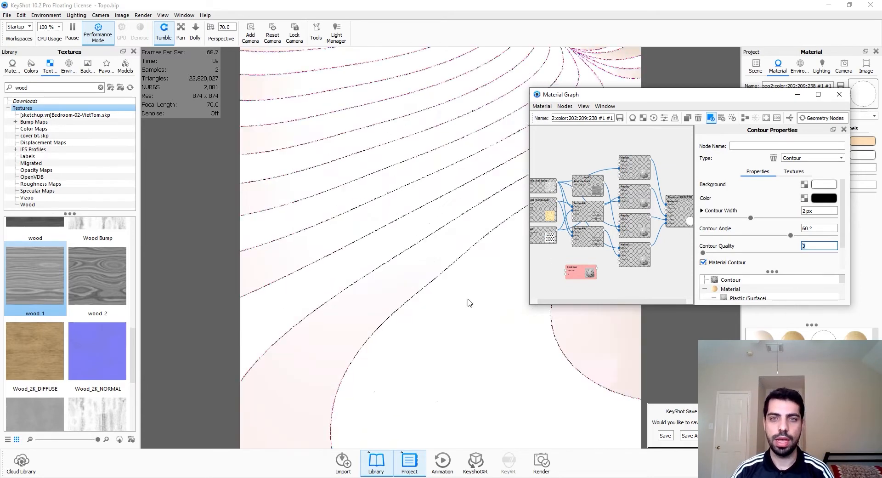
{"action": "scroll", "coordinate": [469, 302], "scroll_direction": "down", "scroll_amount": 3}
{"action": "scroll", "coordinate": [469, 303], "scroll_direction": "up", "scroll_amount": 5}
{"action": "left_click", "coordinate": [587, 276]}
{"action": "key", "text": "c"}
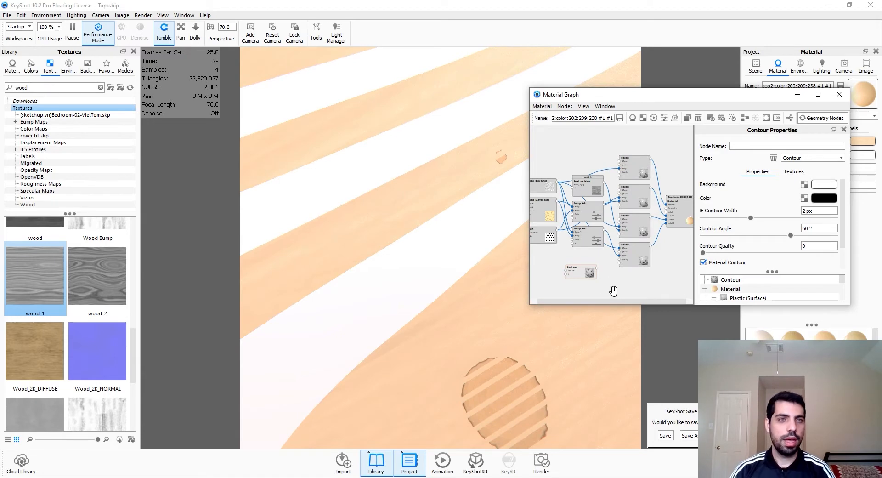
{"action": "middle_click_drag", "start_coordinate": [610, 289], "coordinate": [604, 289]}
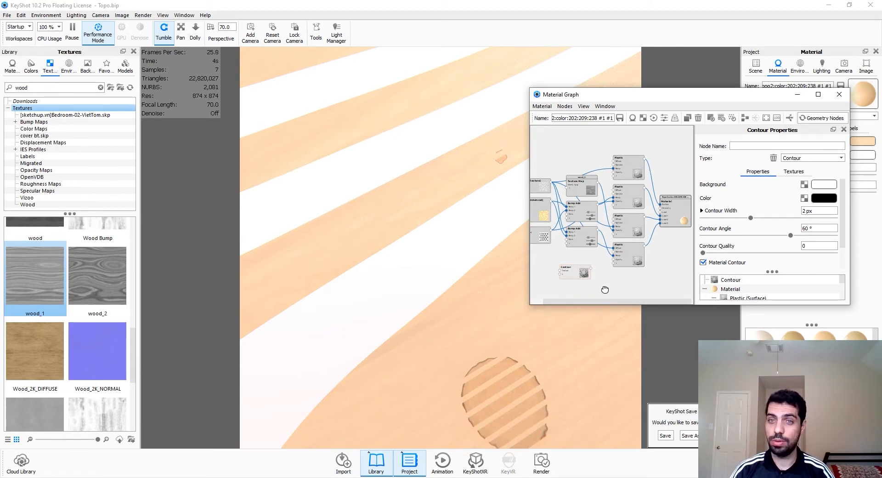
{"action": "scroll", "coordinate": [605, 289], "scroll_direction": "down", "scroll_amount": 2}
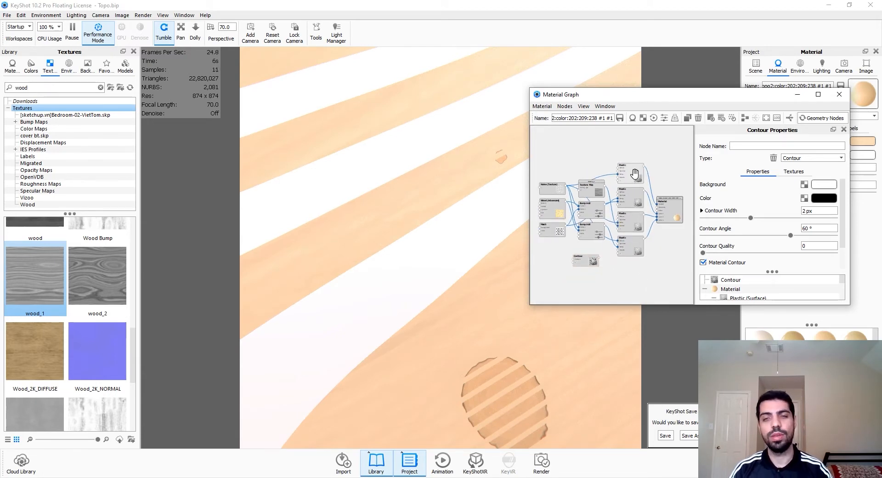
Duplicate the uppermost Plastic node as a new label on the material and drive its opacity with the Contour texture.
{"action": "left_click_drag", "start_coordinate": [634, 174], "coordinate": [631, 276], "text": "alt"}
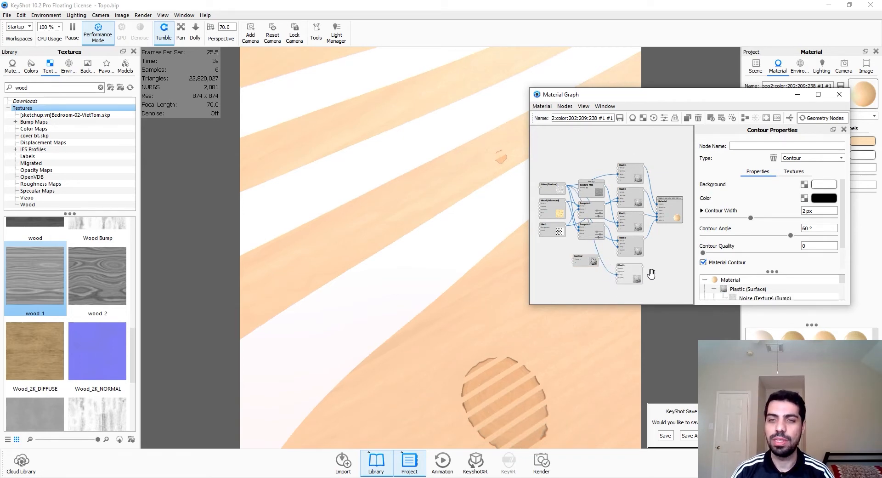
{"action": "left_click_drag", "start_coordinate": [643, 266], "coordinate": [657, 220]}
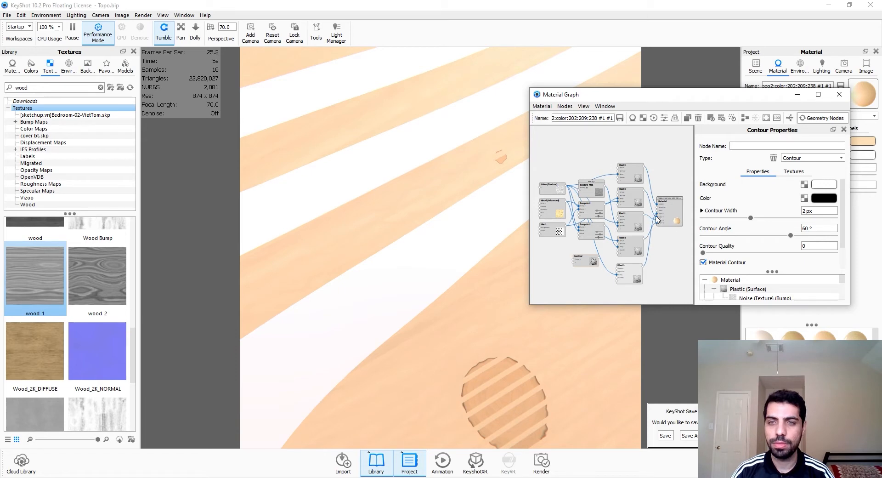
{"action": "left_click_drag", "start_coordinate": [578, 257], "coordinate": [567, 274]}
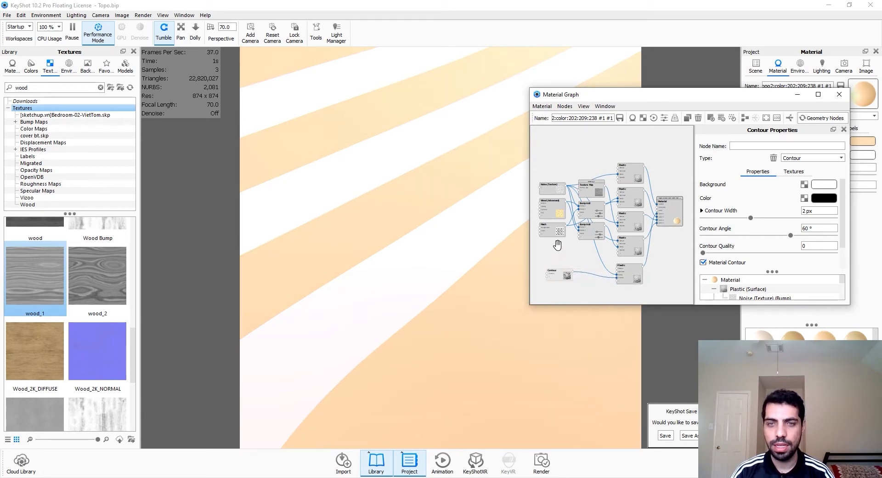
{"action": "left_click", "coordinate": [630, 275]}
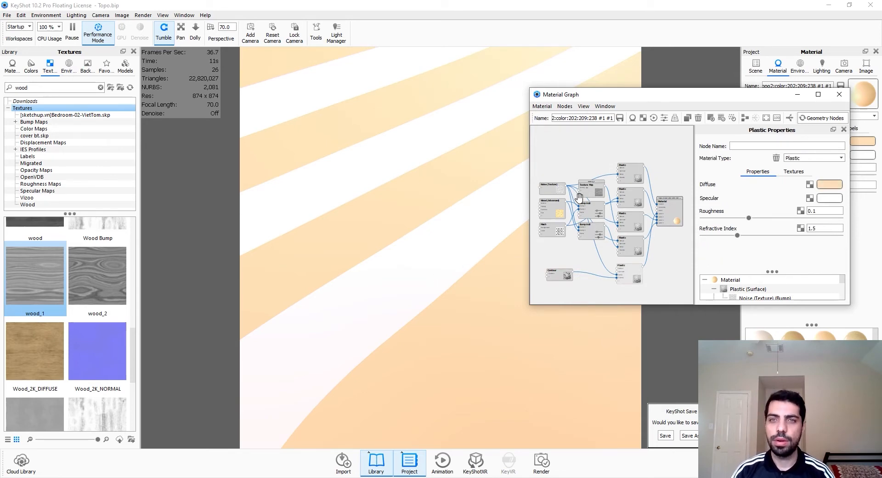
{"action": "left_click", "coordinate": [823, 186]}
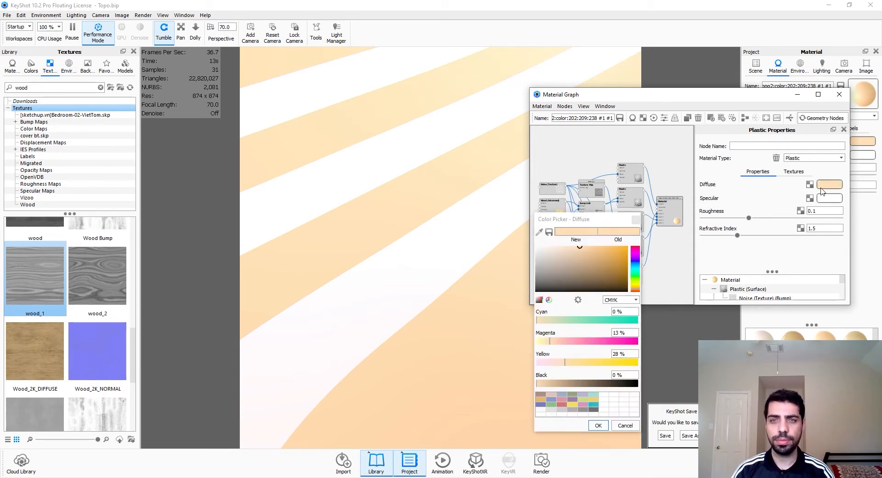
{"action": "left_click", "coordinate": [597, 274]}
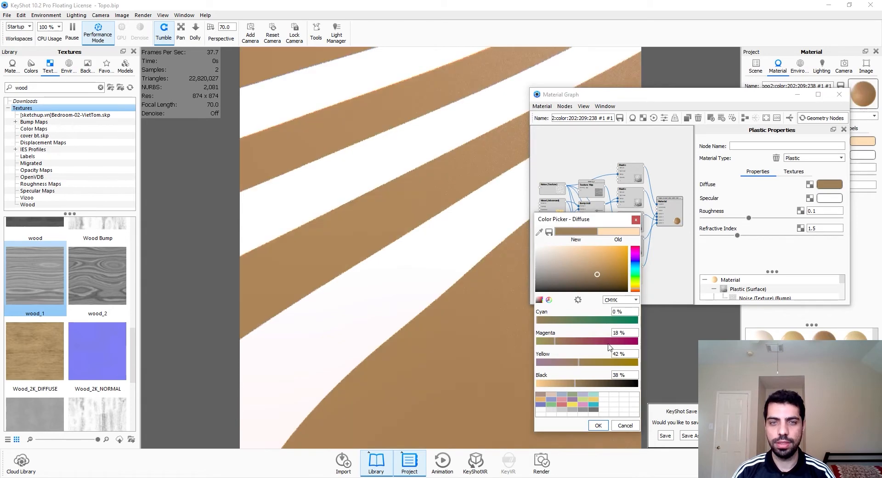
{"action": "left_click", "coordinate": [625, 425]}
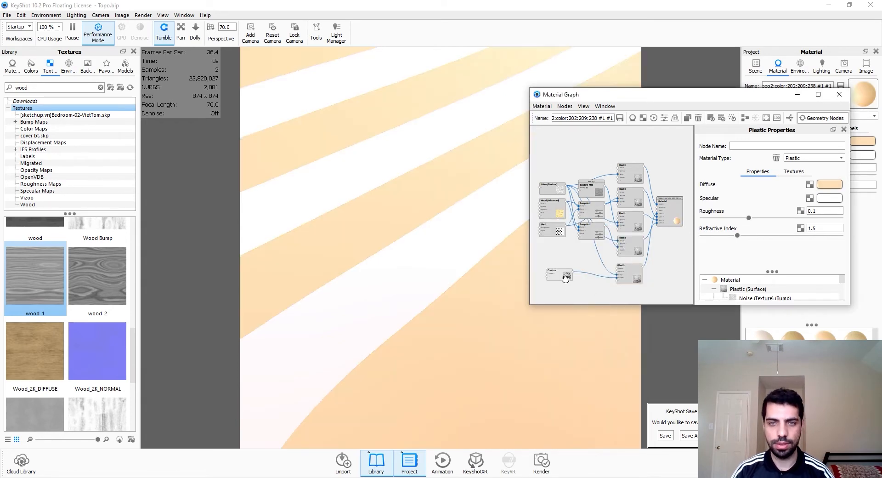
Preview the Contour texture, end the preview, and insert a Color Invert utility between the Contour and the new Plastic node.
{"action": "left_click", "coordinate": [566, 276]}
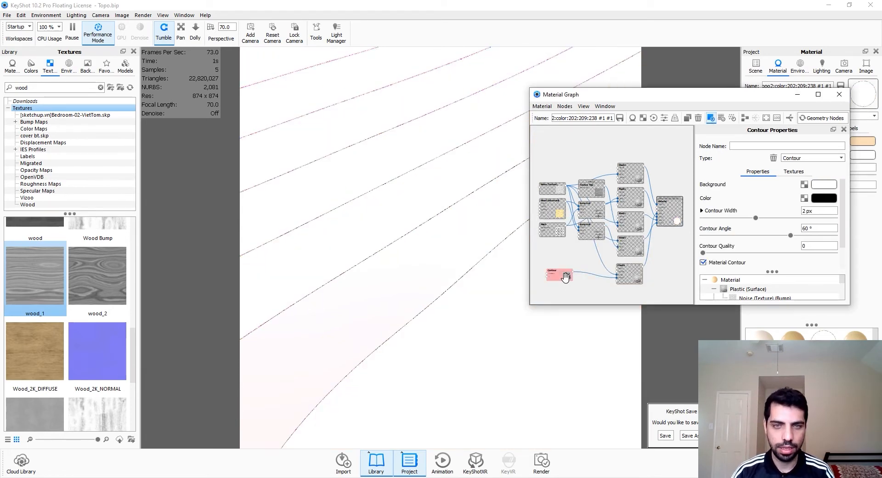
{"action": "left_click", "coordinate": [588, 277]}
{"action": "right_click", "coordinate": [594, 275]}
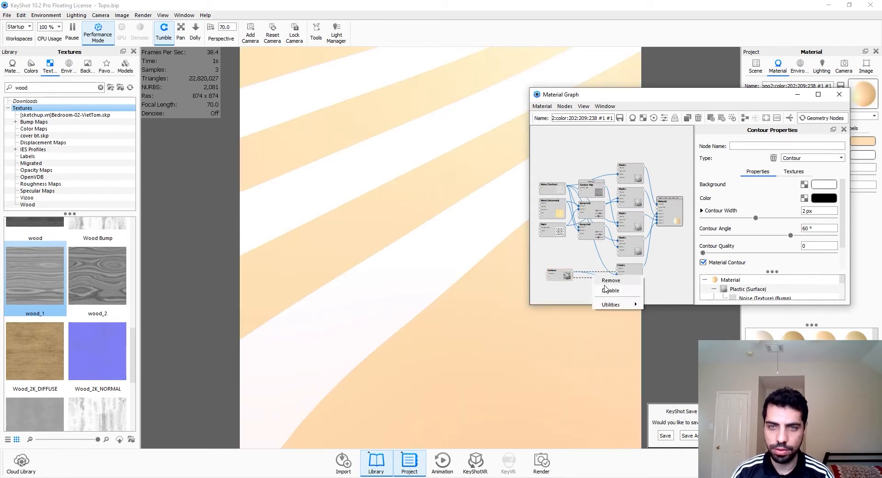
{"action": "mouse_move", "coordinate": [620, 305]}
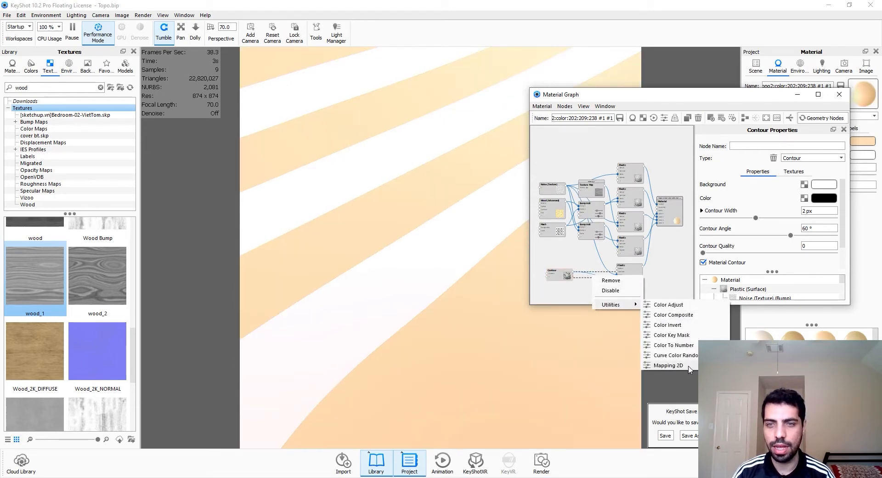
{"action": "left_click", "coordinate": [667, 324]}
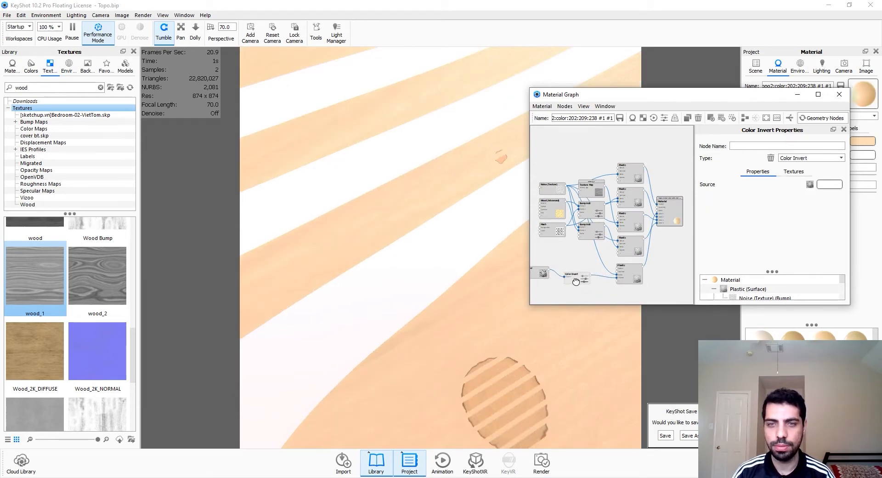
Set the new Plastic node's diffuse colour to dark brown: cyan 0%, magenta 45%, yellow 100%, black 50%.
{"action": "left_click", "coordinate": [623, 276]}
{"action": "left_click", "coordinate": [827, 186]}
{"action": "left_click", "coordinate": [626, 248]}
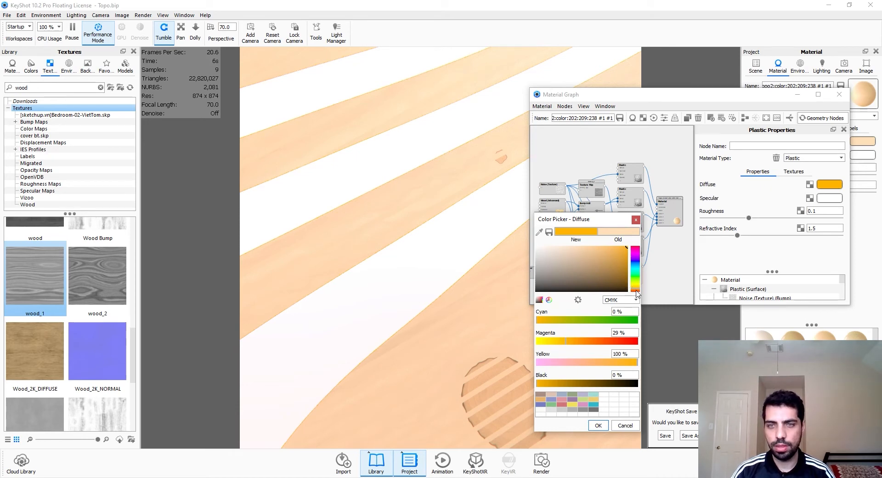
{"action": "left_click_drag", "start_coordinate": [637, 290], "coordinate": [637, 292]}
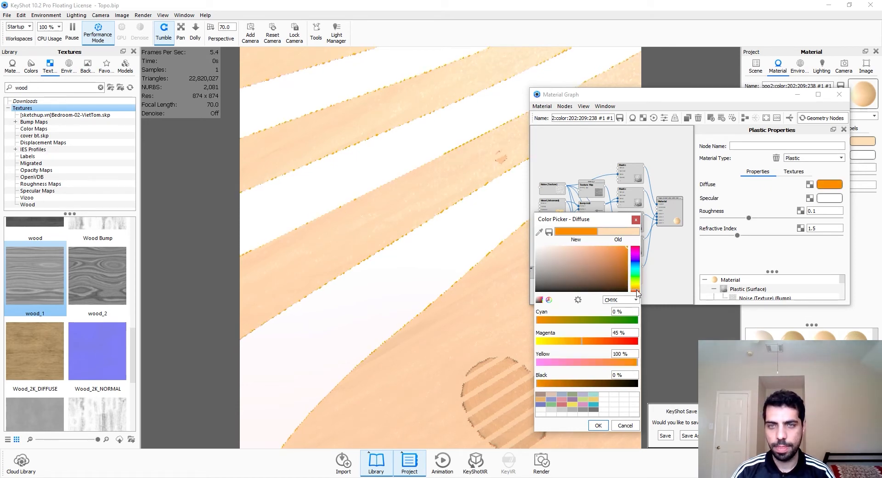
{"action": "left_click", "coordinate": [627, 280]}
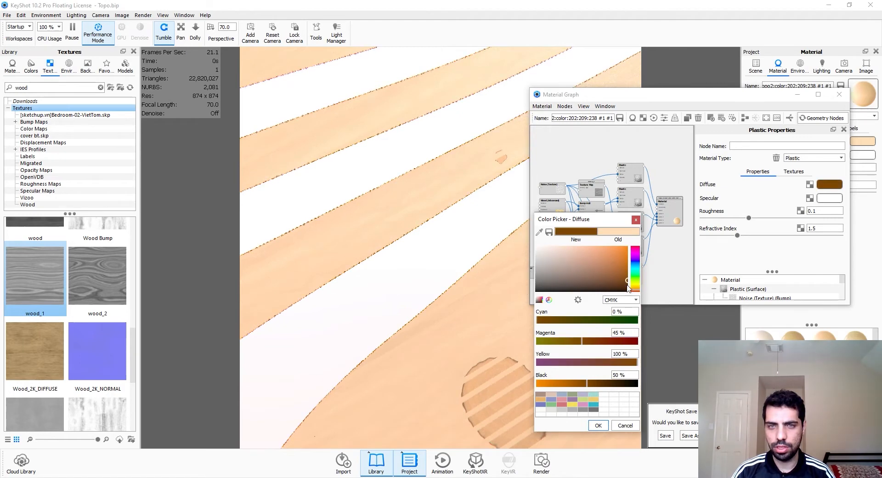
{"action": "left_click", "coordinate": [604, 425]}
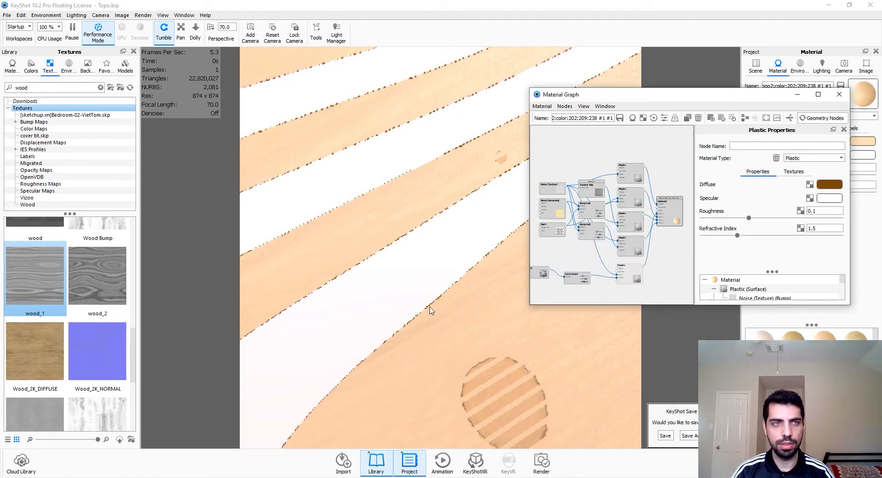
Turn off Performance Mode and inspect the brown contour outlines on the table's layers.
{"action": "left_click", "coordinate": [111, 42]}
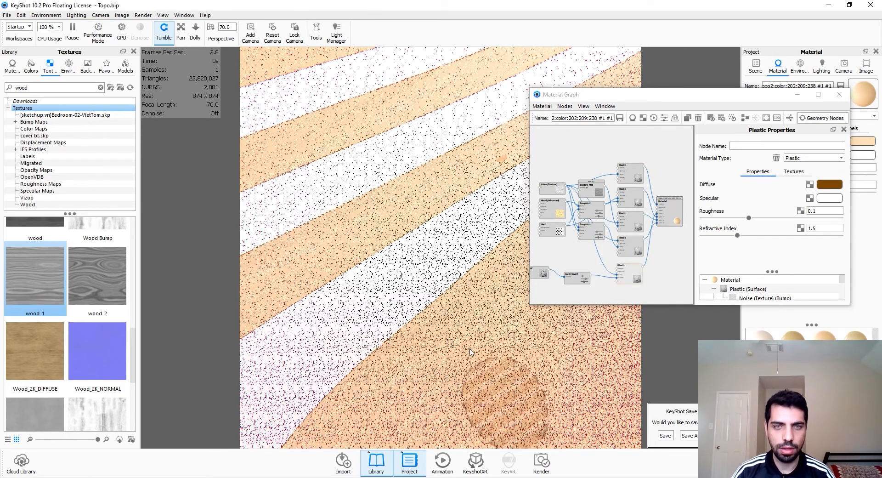
{"action": "middle_click_drag", "start_coordinate": [475, 355], "coordinate": [412, 299]}
{"action": "scroll", "coordinate": [411, 299], "scroll_direction": "up", "scroll_amount": 3}
{"action": "scroll", "coordinate": [435, 320], "scroll_direction": "down", "scroll_amount": 3}
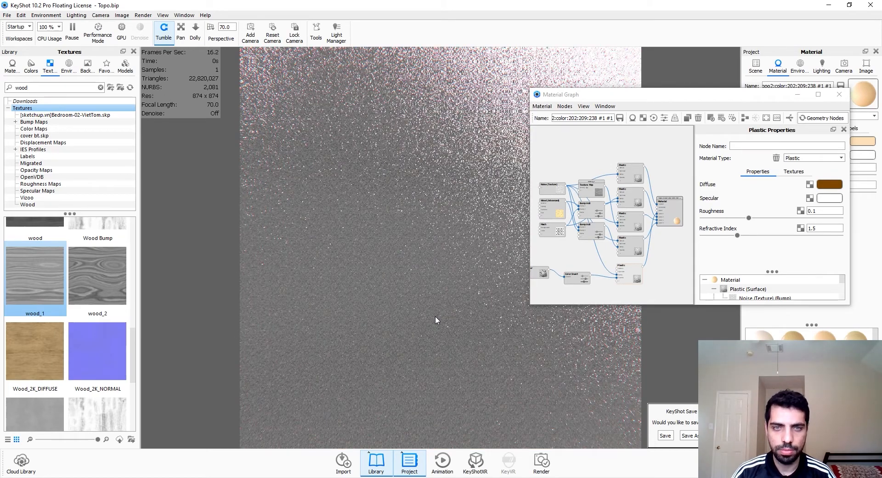
{"action": "scroll", "coordinate": [435, 320], "scroll_direction": "down", "scroll_amount": 3}
{"action": "scroll", "coordinate": [454, 297], "scroll_direction": "up", "scroll_amount": 5}
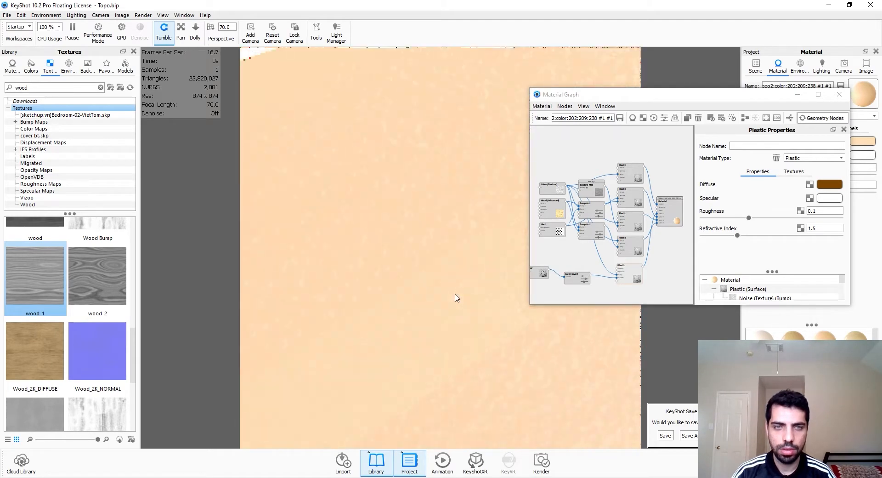
{"action": "scroll", "coordinate": [452, 291], "scroll_direction": "down", "scroll_amount": 1}
{"action": "scroll", "coordinate": [451, 291], "scroll_direction": "down", "scroll_amount": 2}
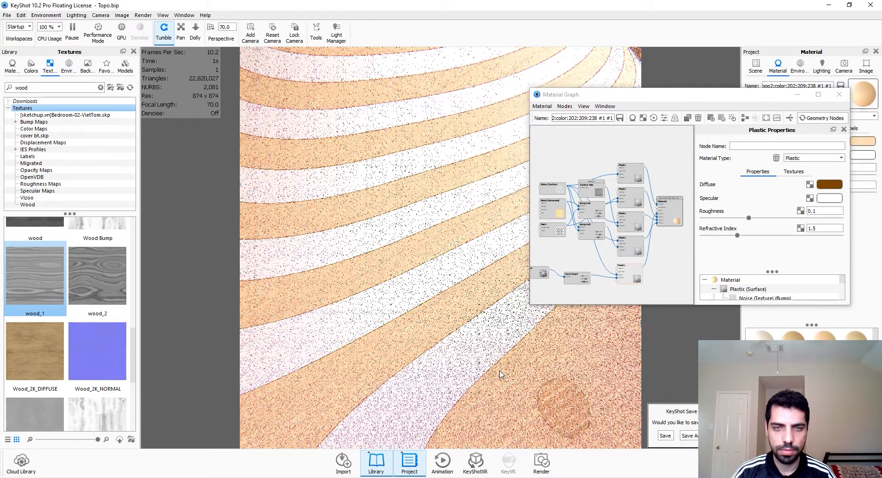
Set the Noise texture's bump height to 0.01.
{"action": "left_click", "coordinate": [556, 189]}
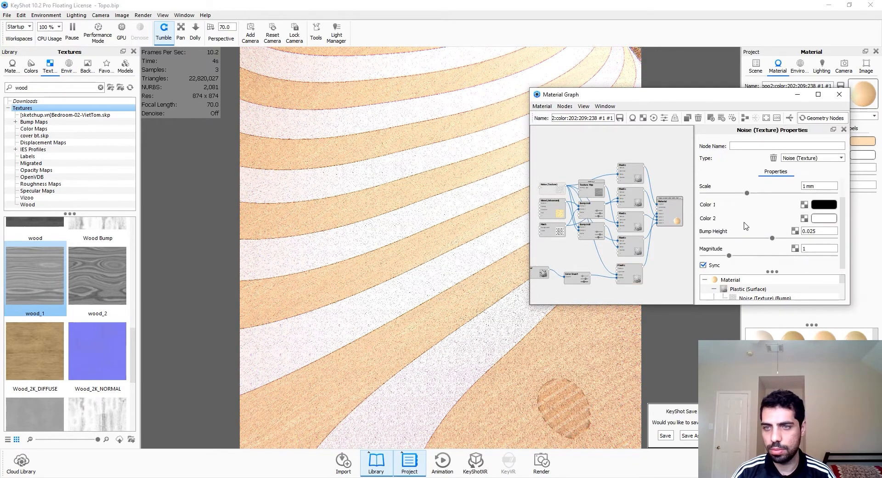
{"action": "double_click", "coordinate": [809, 234]}
{"action": "type", "text": "0.01"}
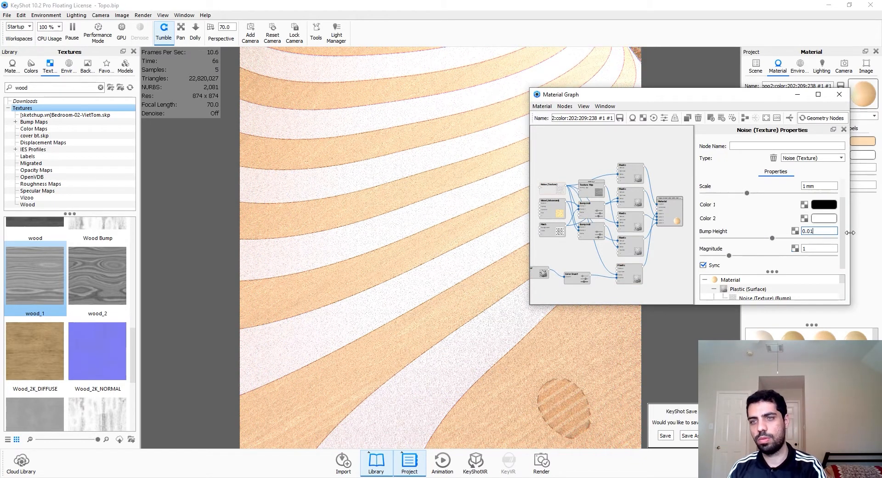
{"action": "middle_click_drag", "start_coordinate": [510, 384], "coordinate": [476, 367]}
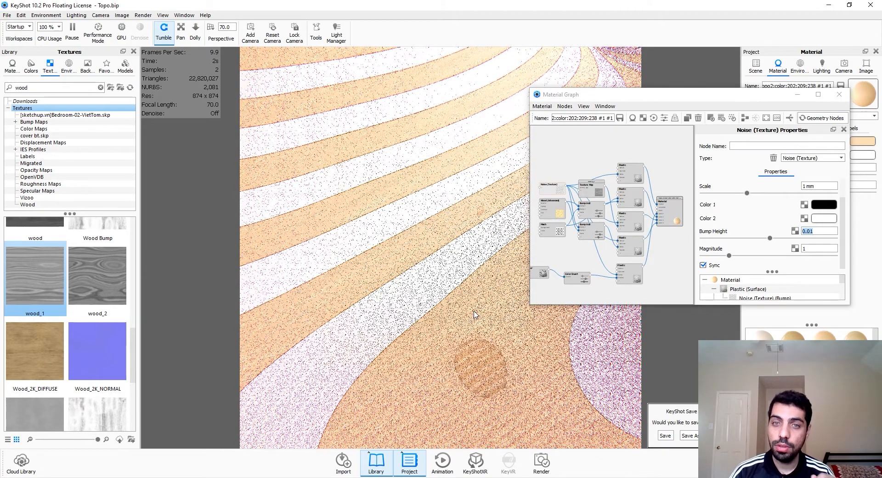
Line up the Contour and Color Invert nodes below the others and connect the Mesh texture to the Contour node.
{"action": "mouse_move", "coordinate": [574, 279]}
{"action": "left_mouse_down"}
{"action": "mouse_move", "coordinate": [588, 275]}
{"action": "mouse_move", "coordinate": [551, 275]}
{"action": "mouse_move", "coordinate": [562, 276]}
{"action": "left_mouse_up"}
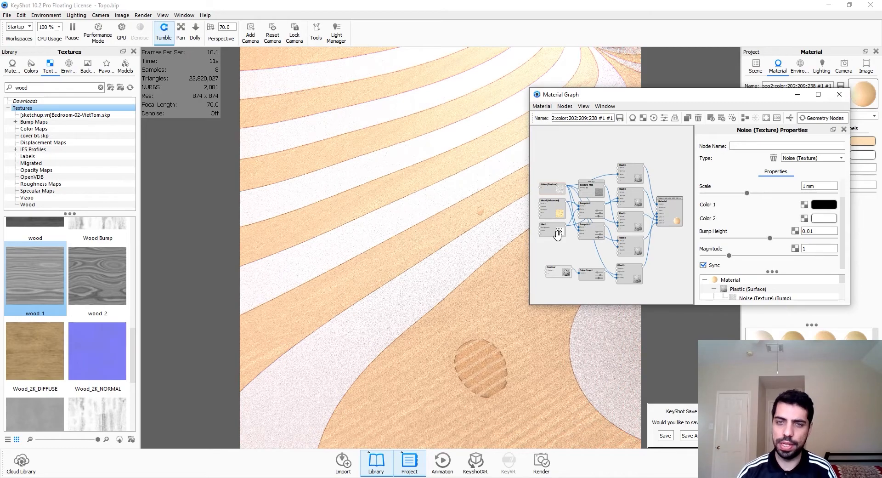
{"action": "middle_click_drag", "start_coordinate": [532, 373], "coordinate": [479, 334]}
{"action": "scroll", "coordinate": [479, 335], "scroll_direction": "up", "scroll_amount": 5}
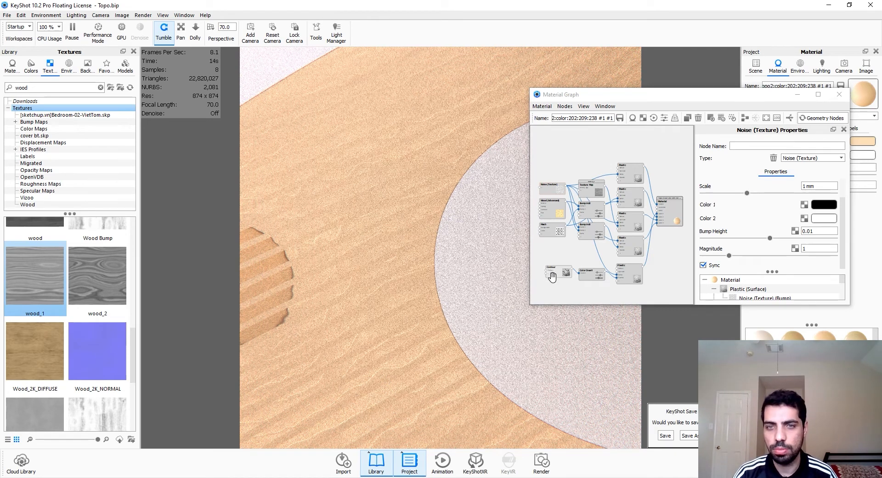
{"action": "scroll", "coordinate": [552, 275], "scroll_direction": "up", "scroll_amount": 3}
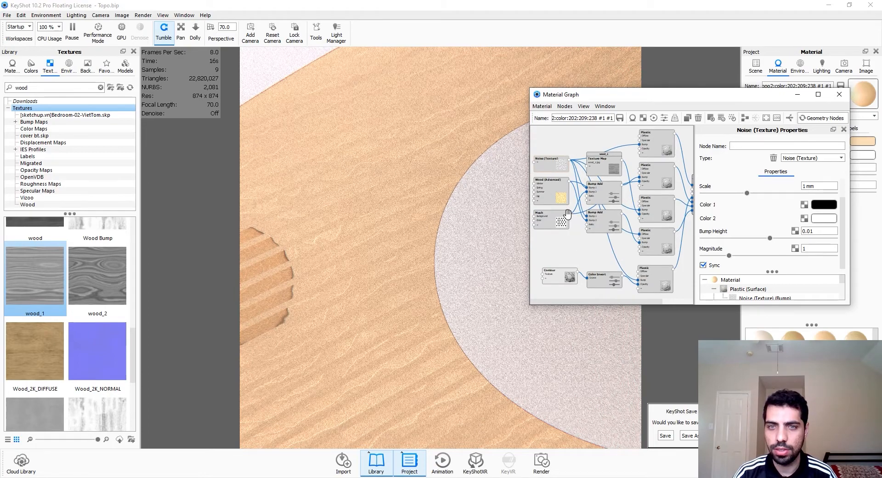
{"action": "left_click_drag", "start_coordinate": [568, 213], "coordinate": [543, 275]}
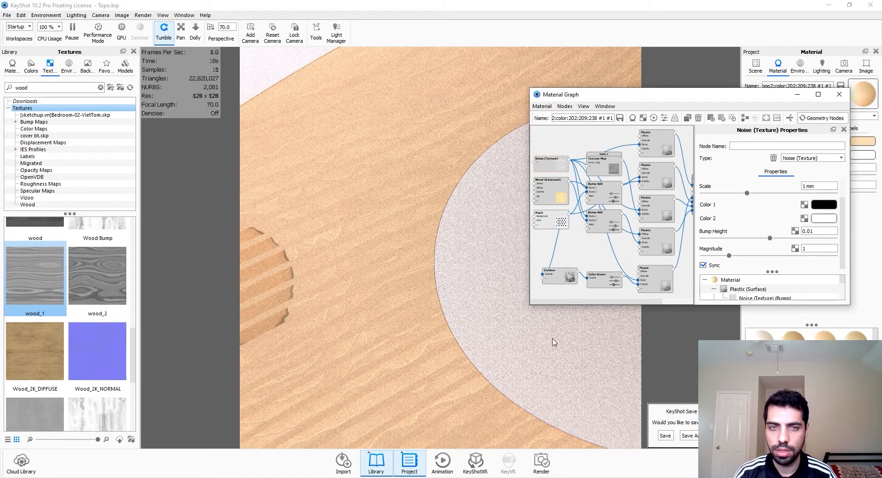
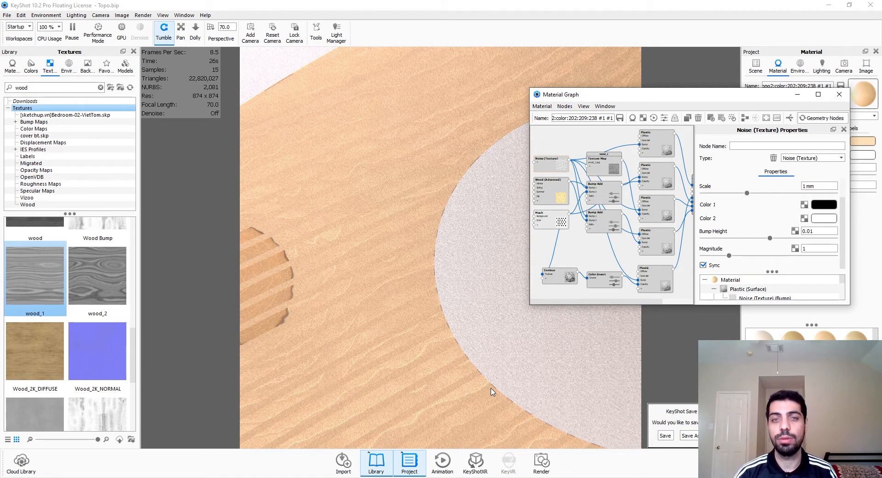
Automatically arrange the nodes in the material graph and inspect the broken contour lines around the tabletop's layers.
{"action": "left_click", "coordinate": [745, 118]}
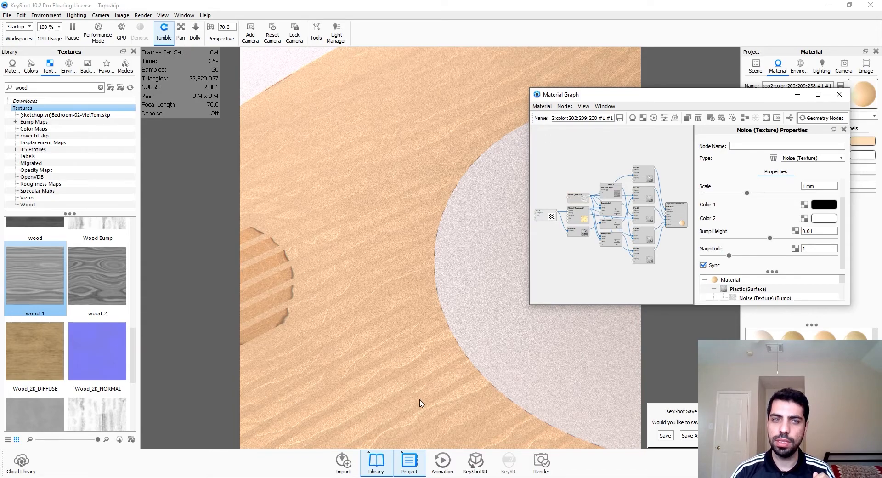
{"action": "scroll", "coordinate": [420, 400], "scroll_direction": "down", "scroll_amount": 3}
{"action": "scroll", "coordinate": [353, 305], "scroll_direction": "up", "scroll_amount": 5}
{"action": "middle_click_drag", "start_coordinate": [353, 305], "coordinate": [415, 306]}
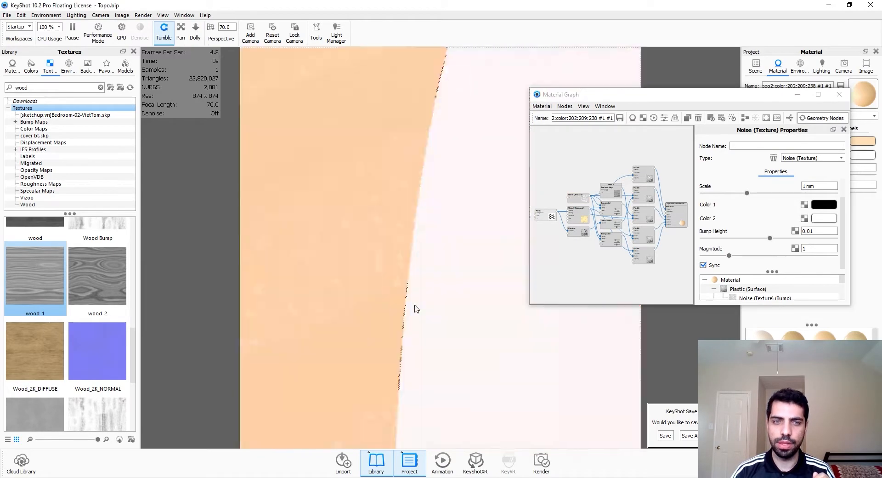
{"action": "scroll", "coordinate": [414, 306], "scroll_direction": "down", "scroll_amount": 4}
{"action": "scroll", "coordinate": [414, 308], "scroll_direction": "down", "scroll_amount": 2}
{"action": "scroll", "coordinate": [473, 284], "scroll_direction": "down", "scroll_amount": 4}
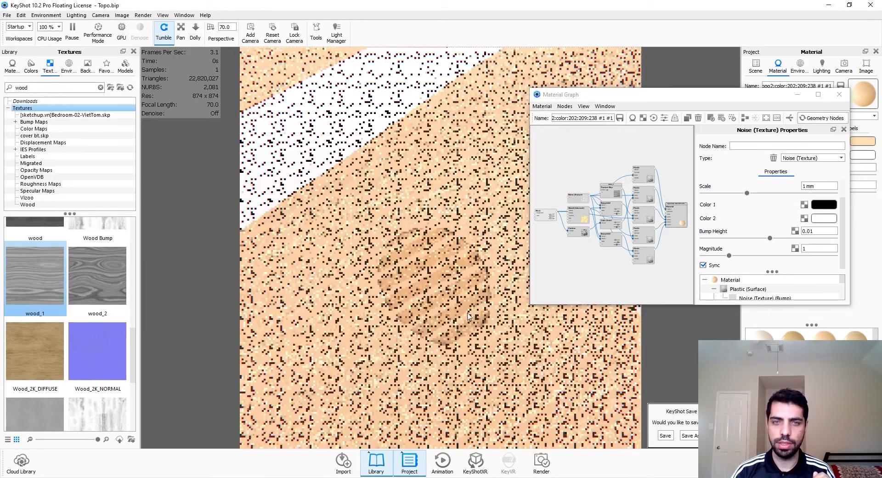
{"action": "scroll", "coordinate": [449, 274], "scroll_direction": "up", "scroll_amount": 3}
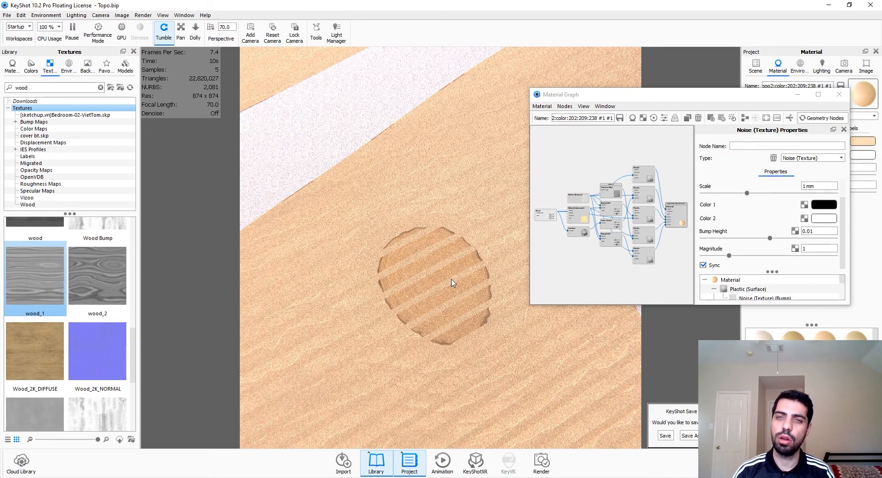
{"action": "scroll", "coordinate": [638, 273], "scroll_direction": "down", "scroll_amount": 2}
{"action": "scroll", "coordinate": [662, 257], "scroll_direction": "up", "scroll_amount": 4}
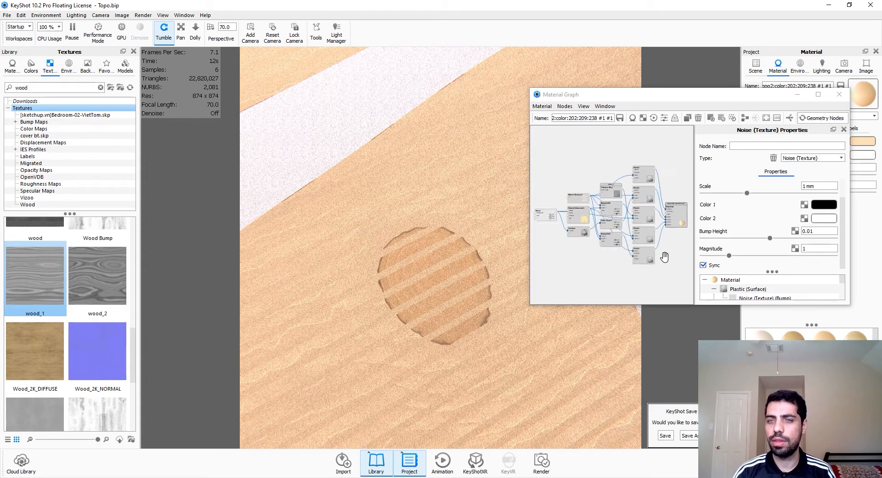
{"action": "left_click_drag", "start_coordinate": [617, 285], "coordinate": [539, 285]}
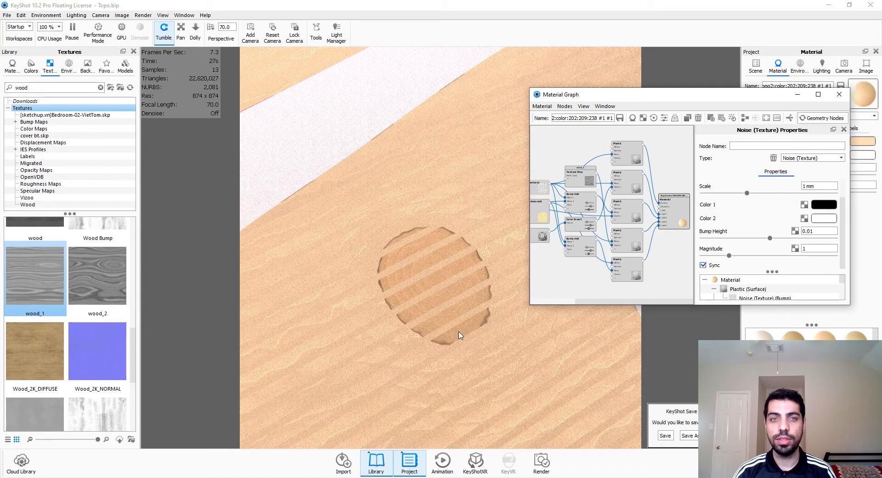
Close the material graph and turn on Performance Mode to examine the layers along the table's front edge.
{"action": "scroll", "coordinate": [461, 336], "scroll_direction": "down", "scroll_amount": 10}
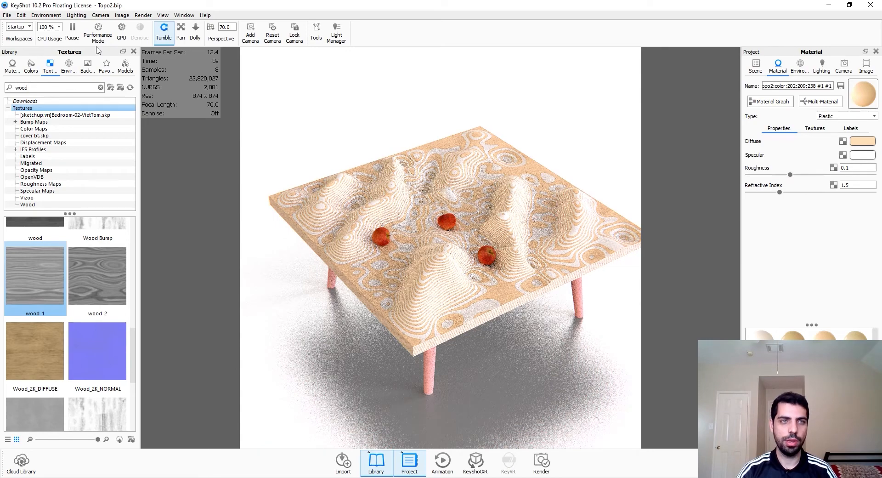
{"action": "left_click", "coordinate": [98, 34]}
{"action": "scroll", "coordinate": [457, 286], "scroll_direction": "up", "scroll_amount": 10}
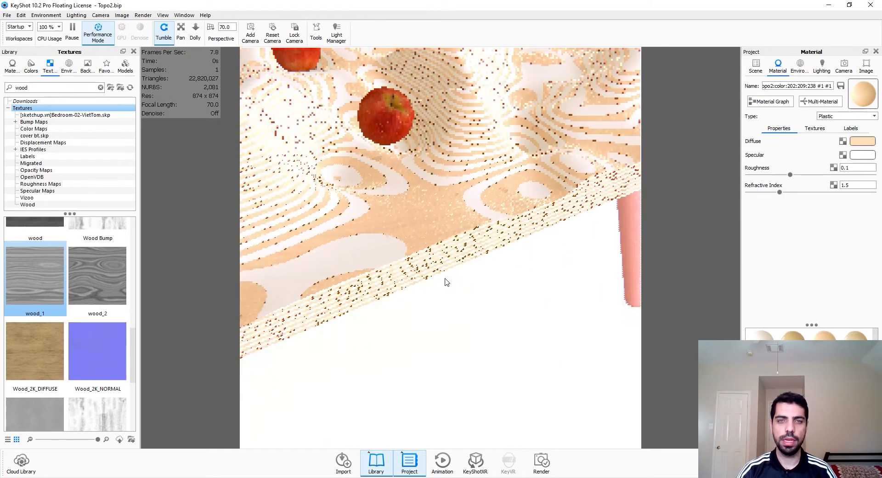
Collapse the Topo2 #1 model in the scene tree and hide the three 3DApple002_25K models.
{"action": "left_click", "coordinate": [756, 65]}
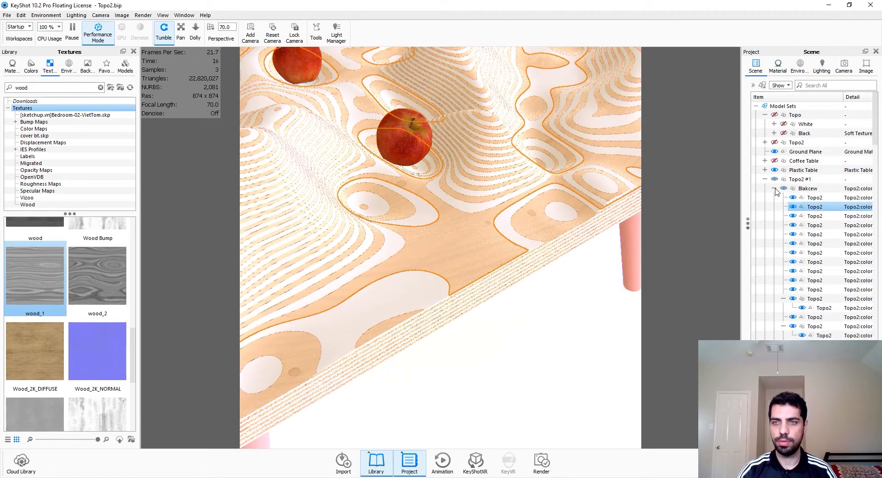
{"action": "left_click", "coordinate": [765, 179]}
{"action": "left_click", "coordinate": [774, 189]}
{"action": "left_click", "coordinate": [775, 197]}
{"action": "left_click", "coordinate": [774, 207]}
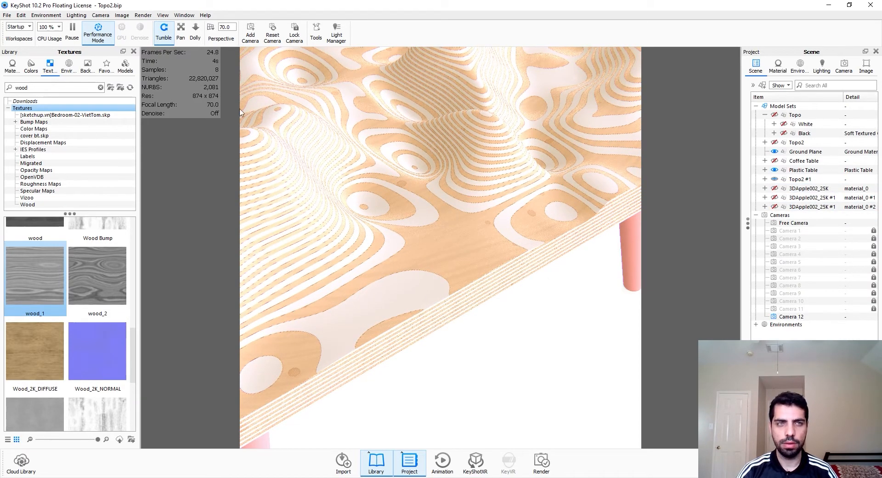
{"action": "scroll", "coordinate": [439, 325], "scroll_direction": "up", "scroll_amount": 2}
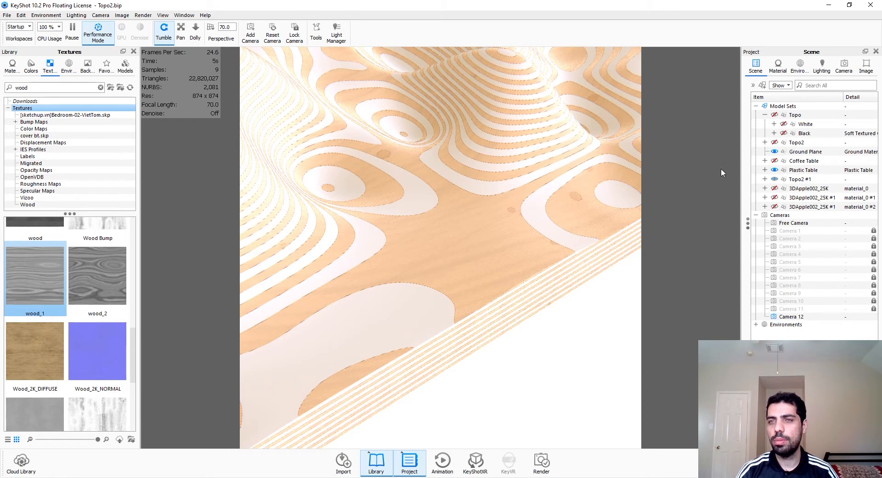
Copy the material from the orange wood layer of the tabletop and paste it onto the Whitw group inside Topo2 #1.
{"action": "left_click", "coordinate": [444, 246]}
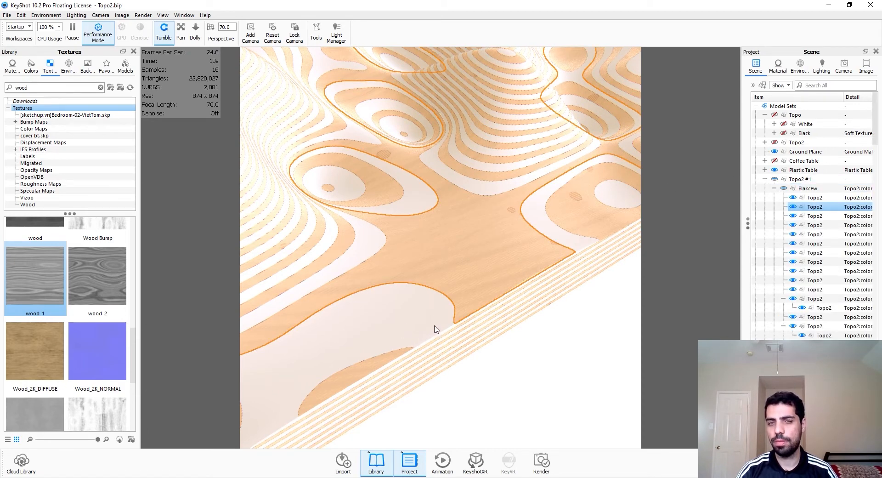
{"action": "left_click", "coordinate": [766, 180]}
{"action": "right_click", "coordinate": [523, 251]}
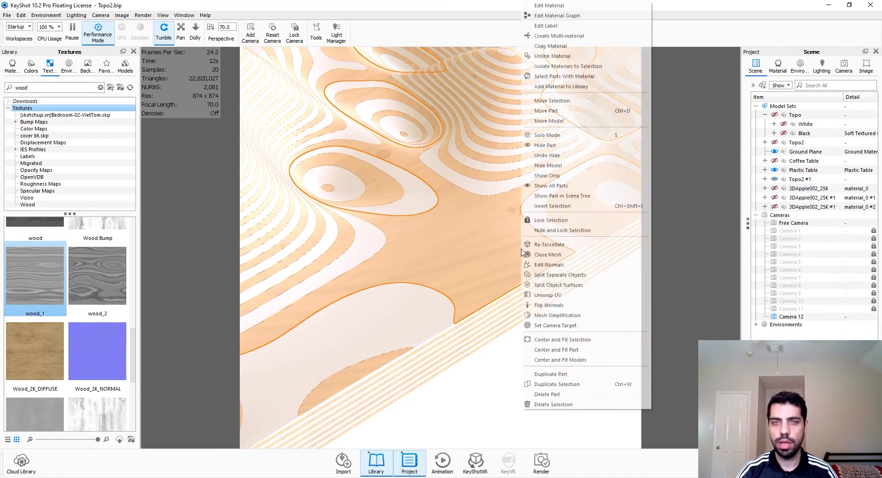
{"action": "left_click", "coordinate": [571, 51]}
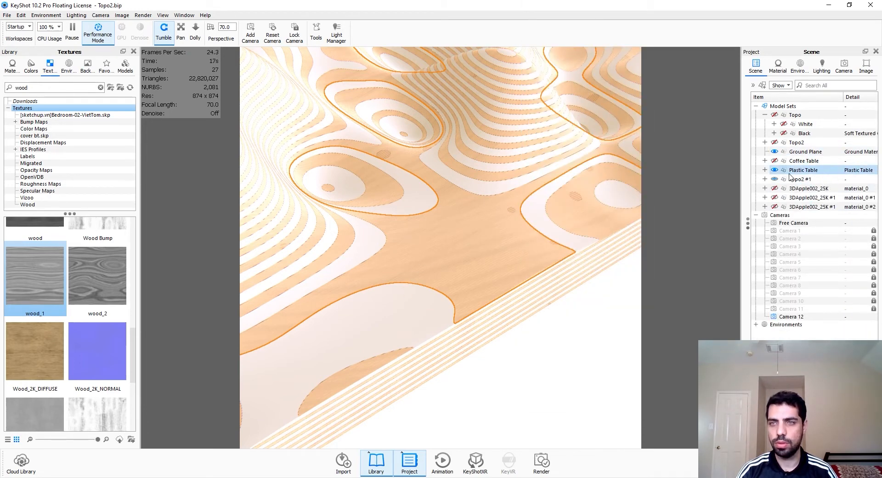
{"action": "left_click", "coordinate": [764, 179]}
{"action": "left_click", "coordinate": [774, 189]}
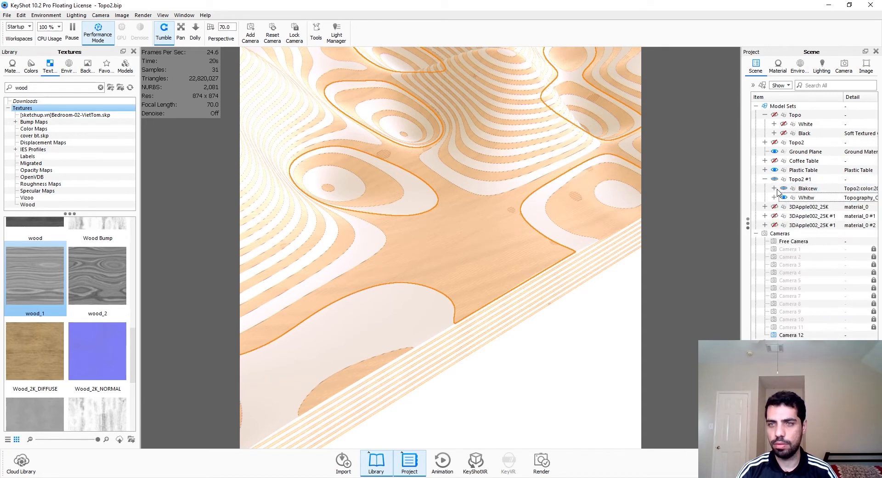
{"action": "left_click", "coordinate": [784, 197]}
{"action": "right_click", "coordinate": [805, 201]}
{"action": "mouse_move", "coordinate": [808, 202]}
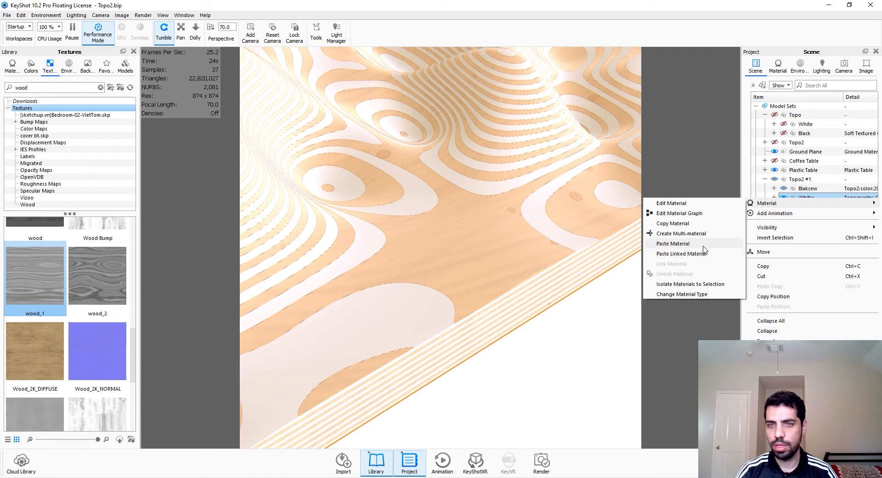
{"action": "left_click", "coordinate": [674, 243]}
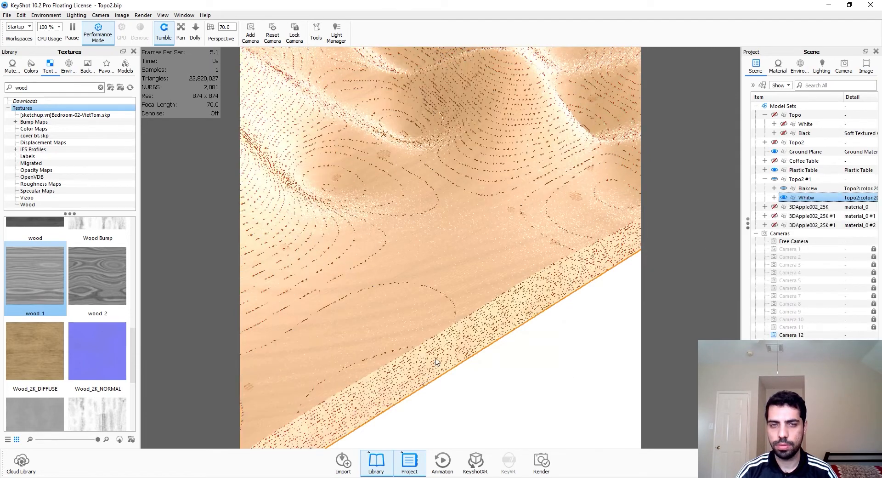
{"action": "middle_click_drag", "start_coordinate": [437, 361], "coordinate": [460, 340]}
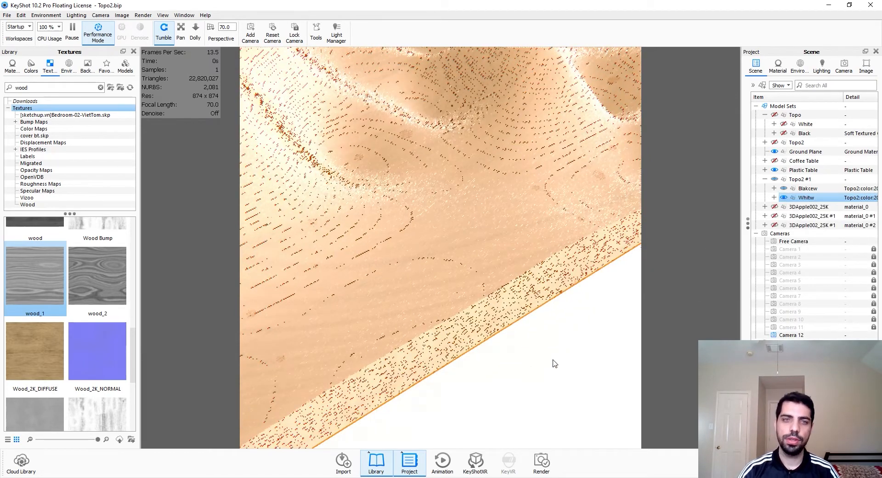
Open the material graph of the Whitw layers and arrange the windows beside the browser's Onato-Earth-Bowl.jpg reference image.
{"action": "double_click", "coordinate": [461, 297]}
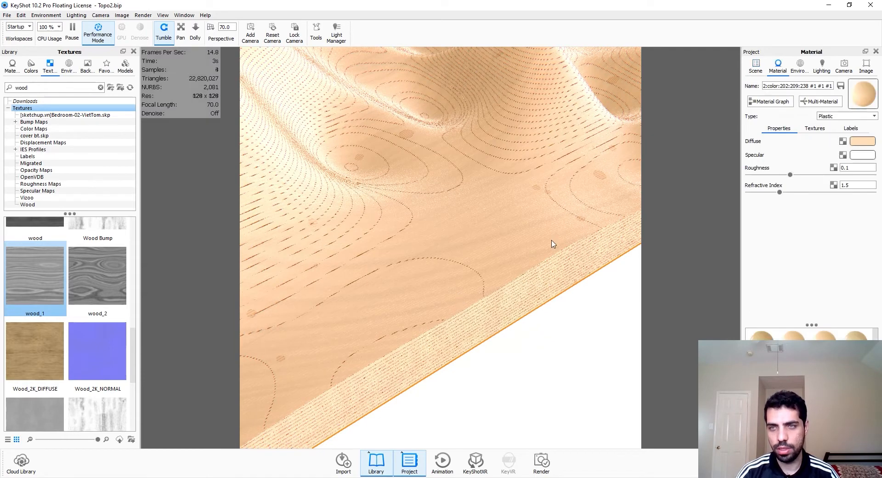
{"action": "left_click_drag", "start_coordinate": [626, 99], "coordinate": [125, 87]}
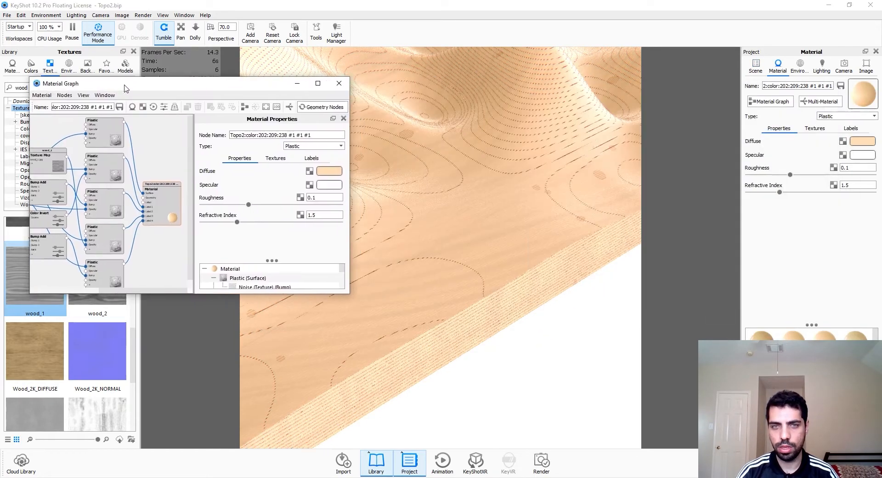
{"action": "left_click_drag", "start_coordinate": [522, 13], "coordinate": [186, 20]}
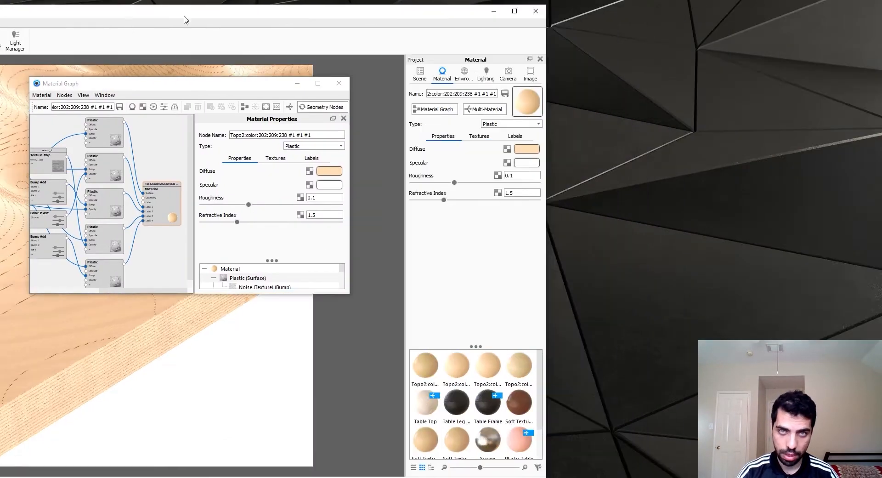
{"action": "key", "text": "alt+Tab"}
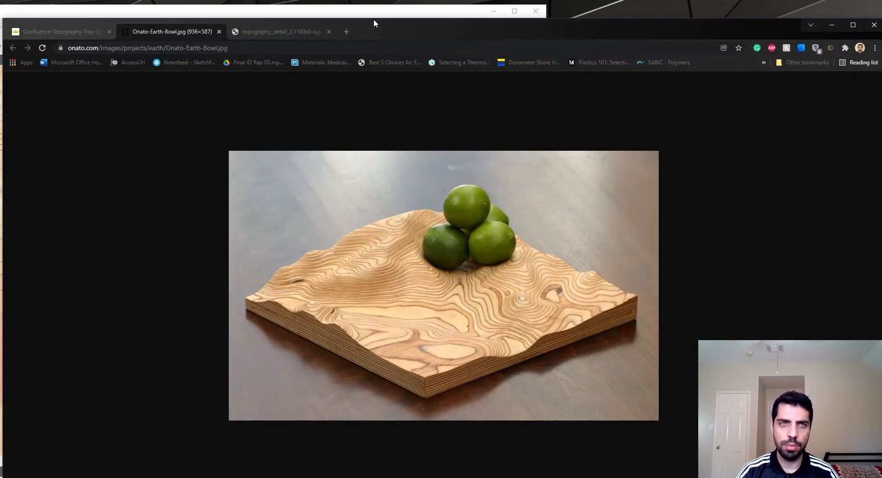
{"action": "left_click_drag", "start_coordinate": [374, 20], "coordinate": [659, 18]}
{"action": "left_click_drag", "start_coordinate": [270, 153], "coordinate": [643, 148]}
{"action": "left_click_drag", "start_coordinate": [799, 9], "coordinate": [657, 17]}
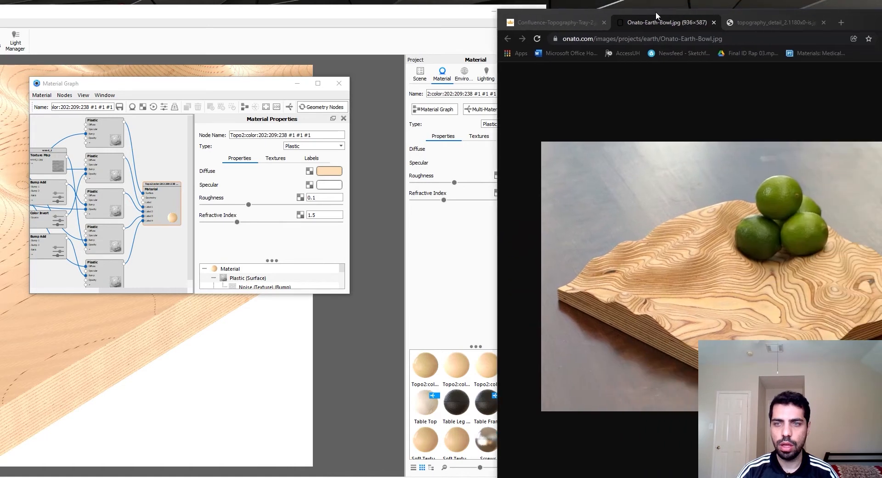
Sample the topmost Plastic node's diffuse colour from the reference bowl's wood and darken it to CMYK 0, 21, 41, 11 %.
{"action": "left_click", "coordinate": [116, 141]}
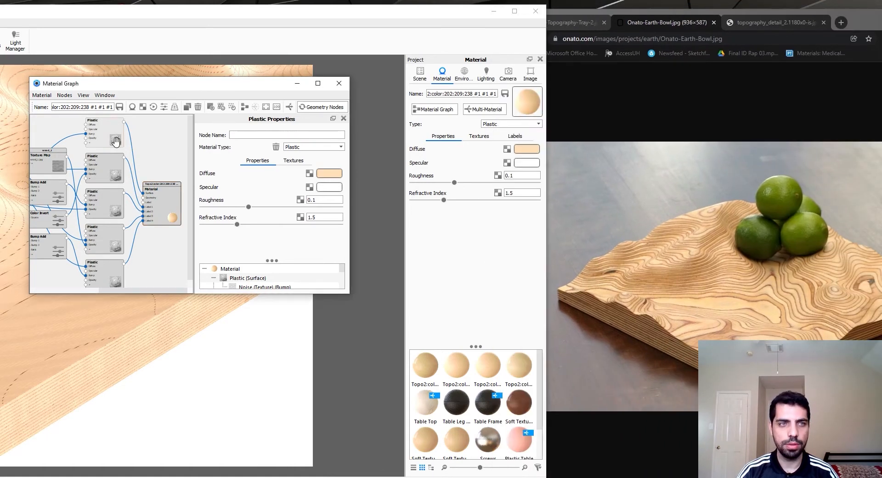
{"action": "left_click", "coordinate": [340, 175]}
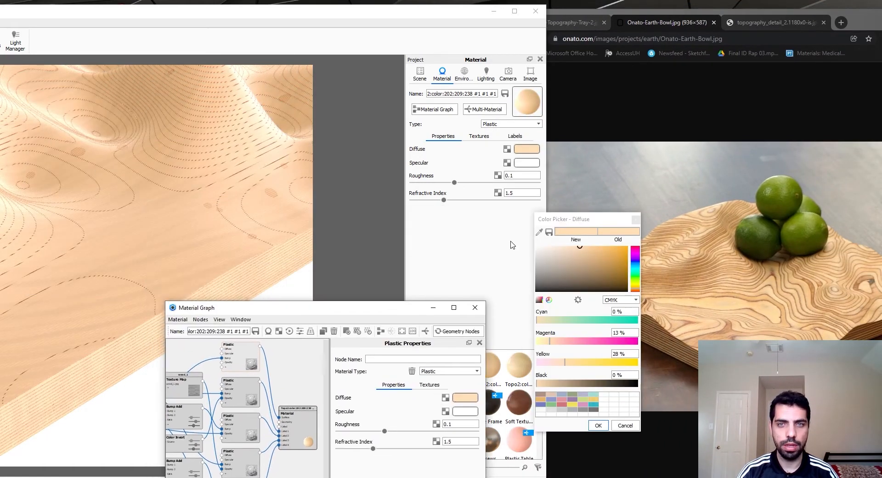
{"action": "left_click", "coordinate": [539, 233]}
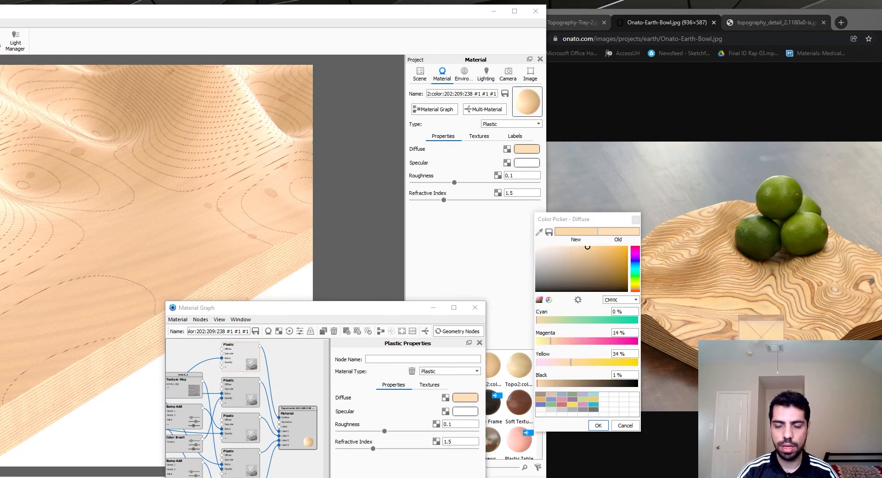
{"action": "left_click", "coordinate": [760, 325]}
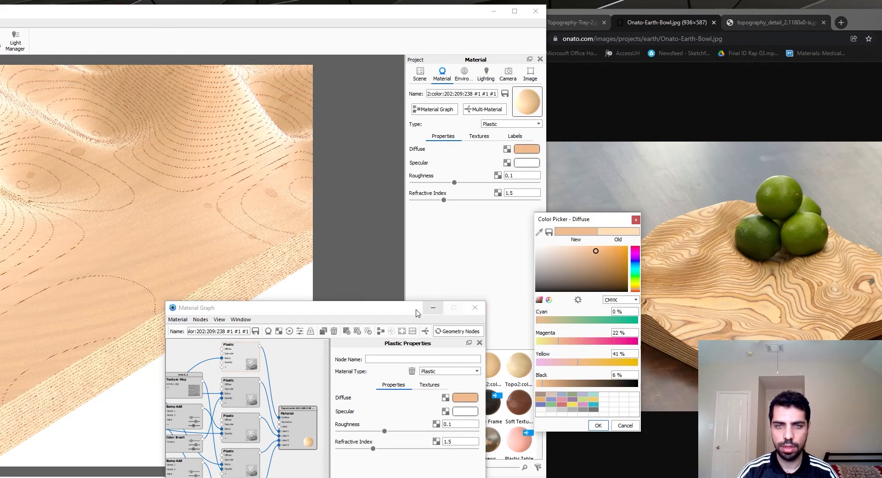
{"action": "left_click_drag", "start_coordinate": [417, 307], "coordinate": [424, 205]}
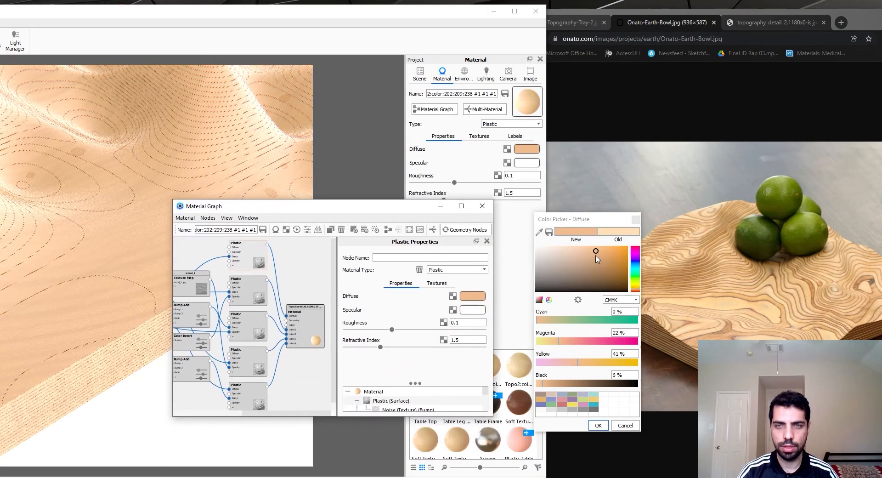
{"action": "left_click", "coordinate": [595, 255]}
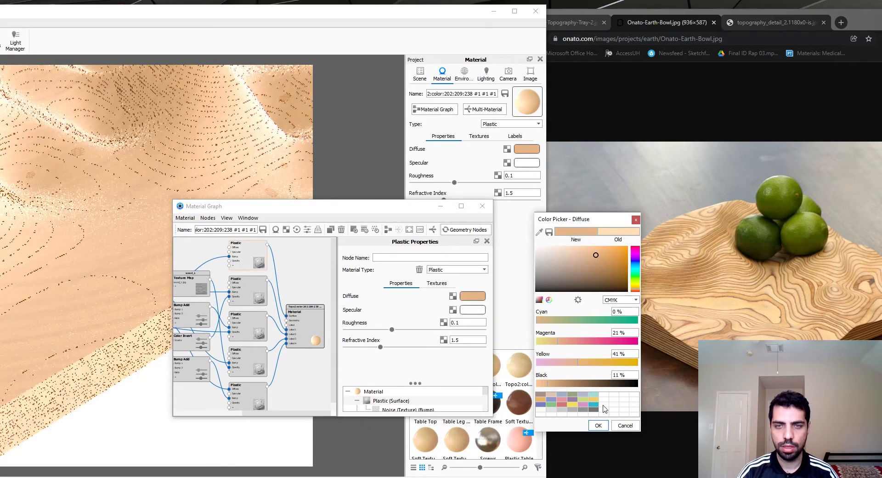
Switch the colour picker to RGB, copy the hex code E4B386 and accept the diffuse colour.
{"action": "left_click", "coordinate": [620, 300]}
{"action": "left_click", "coordinate": [618, 307]}
{"action": "left_click", "coordinate": [606, 376]}
{"action": "key", "text": "ctrl+c"}
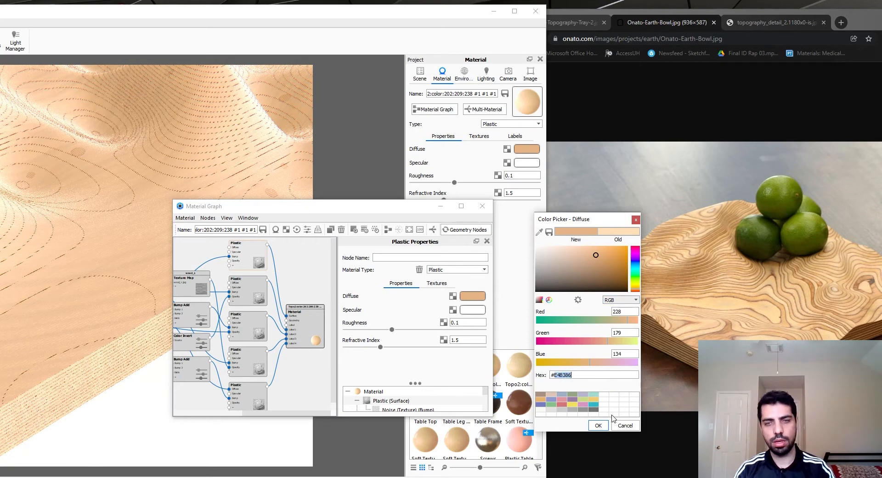
{"action": "left_click", "coordinate": [598, 425]}
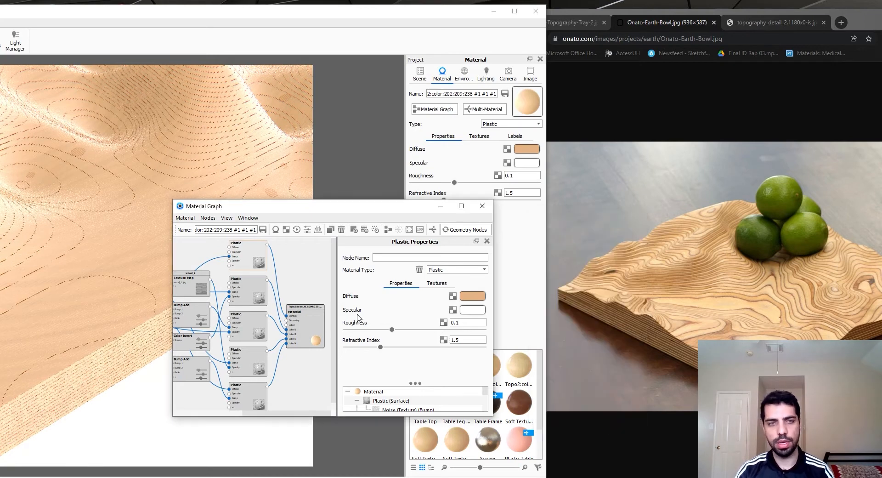
Set the diffuse colour of the third Plastic node to the copied hex value #E4B386.
{"action": "left_click", "coordinate": [466, 299]}
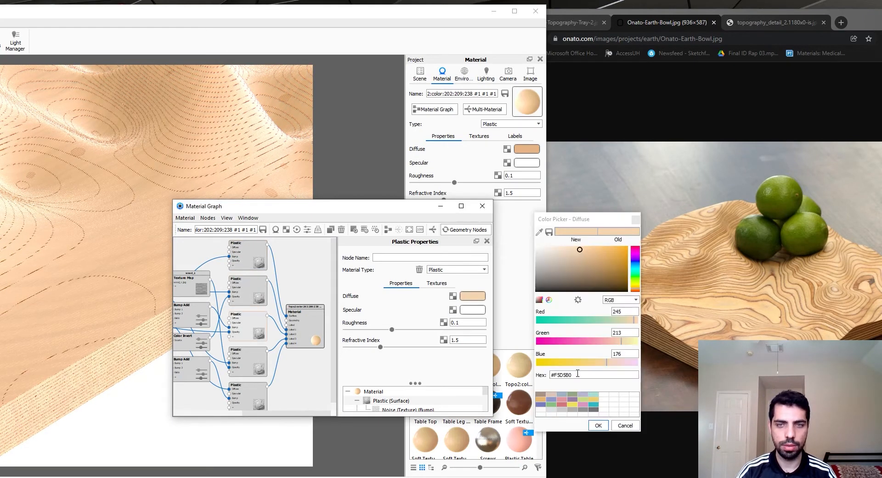
{"action": "double_click", "coordinate": [578, 374]}
{"action": "key", "text": "ctrl+v"}
{"action": "key", "text": "Return"}
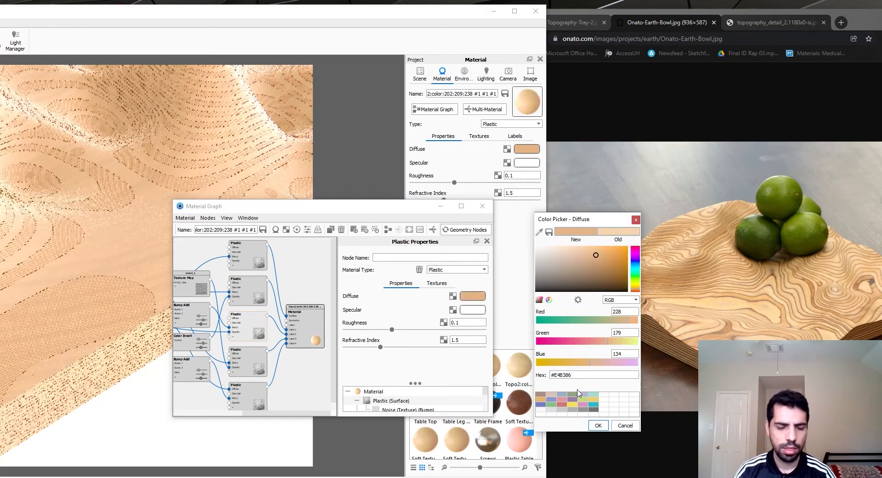
{"action": "left_click", "coordinate": [598, 425]}
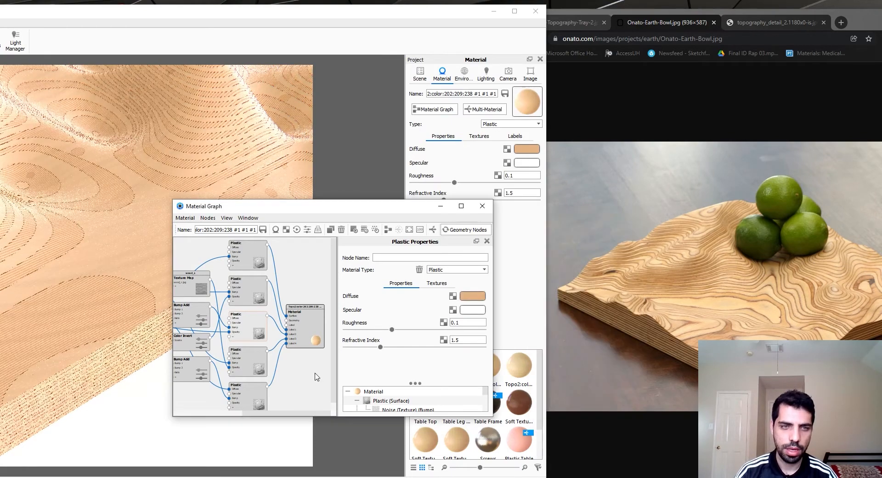
Apply the copied hex colour #E4B386 to the fourth Plastic node's diffuse.
{"action": "left_click", "coordinate": [466, 296]}
{"action": "double_click", "coordinate": [605, 373]}
{"action": "key", "text": "ctrl+v"}
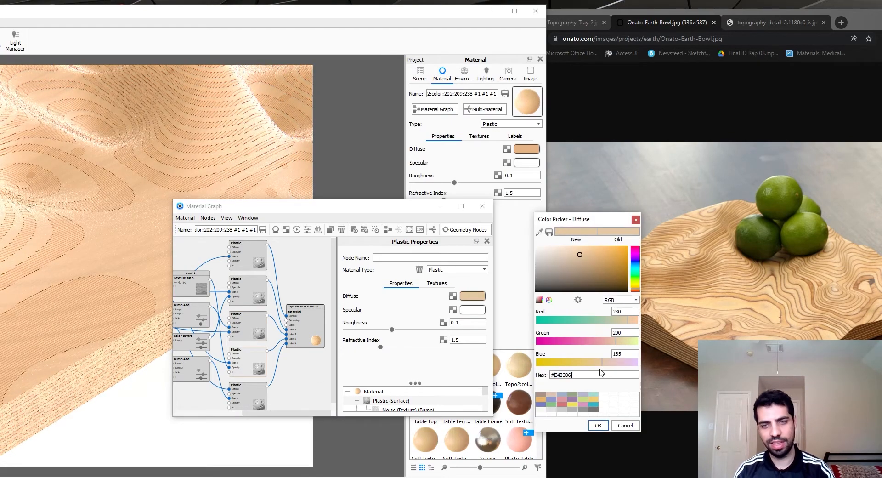
{"action": "key", "text": "Return"}
{"action": "left_click", "coordinate": [601, 425]}
Examine the diffuse settings of the Plastic label nodes and compare the contour layers with the reference bowl.
{"action": "left_click", "coordinate": [250, 396]}
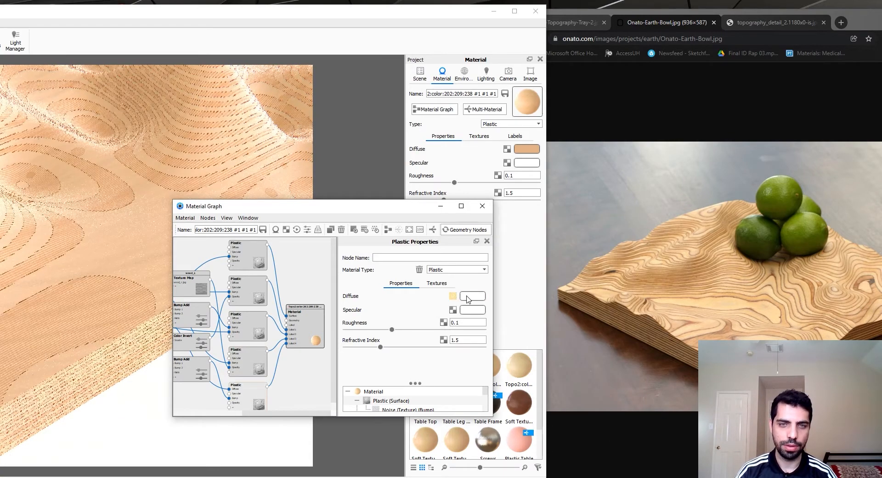
{"action": "middle_click_drag", "start_coordinate": [283, 393], "coordinate": [323, 385]}
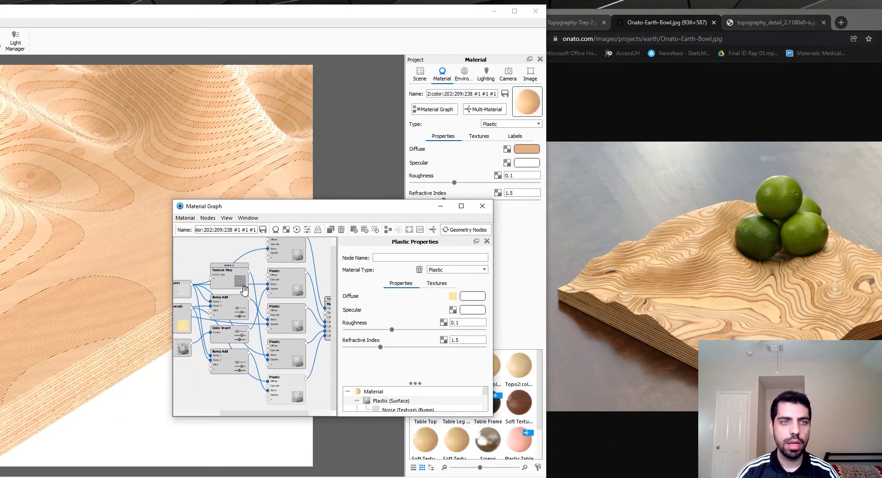
{"action": "scroll", "coordinate": [94, 324], "scroll_direction": "up", "scroll_amount": 5}
{"action": "middle_click_drag", "start_coordinate": [94, 323], "coordinate": [123, 315]}
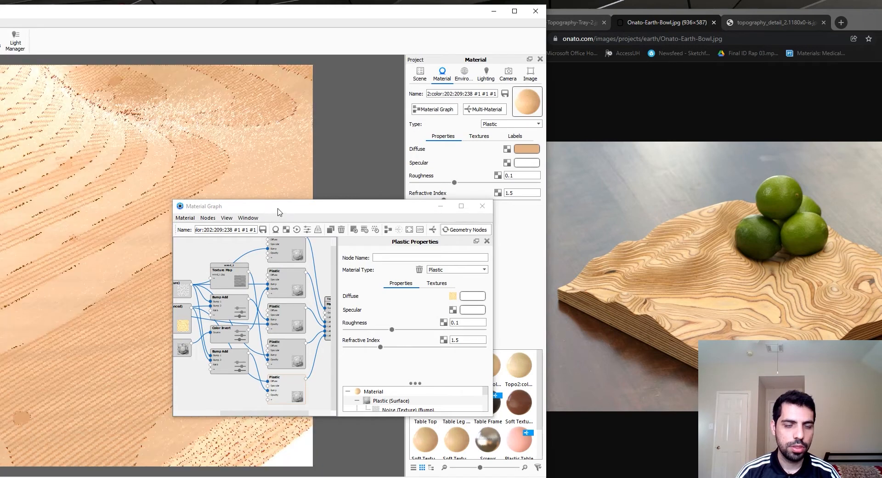
{"action": "left_click_drag", "start_coordinate": [277, 211], "coordinate": [407, 166]}
{"action": "left_click", "coordinate": [411, 243]}
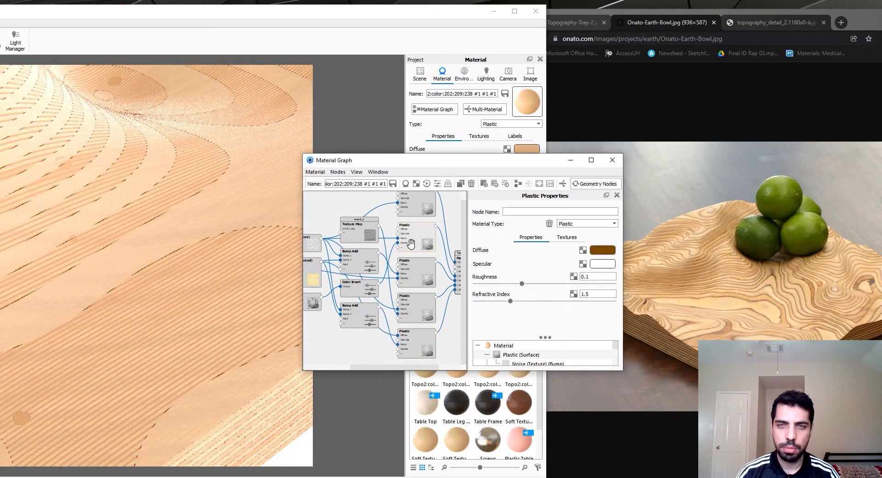
{"action": "left_click", "coordinate": [413, 273]}
{"action": "left_click", "coordinate": [425, 309]}
{"action": "left_click", "coordinate": [420, 261]}
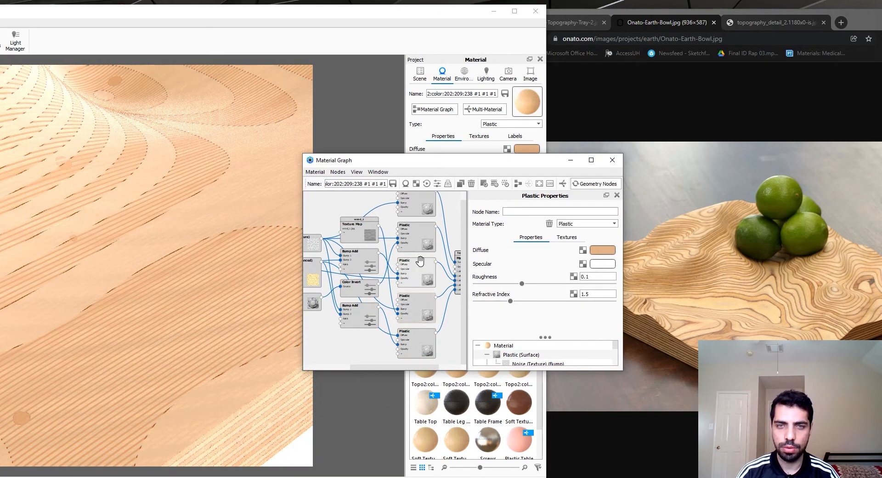
Spread out the nodes around the Wood (Advanced) node in the material graph and show its seasonal colour settings.
{"action": "left_click_drag", "start_coordinate": [408, 344], "coordinate": [410, 344]}
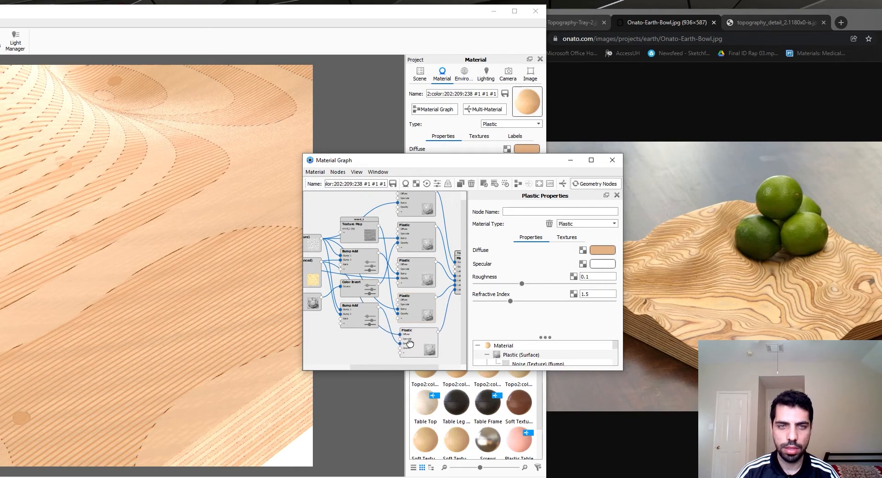
{"action": "left_click_drag", "start_coordinate": [317, 270], "coordinate": [382, 344]}
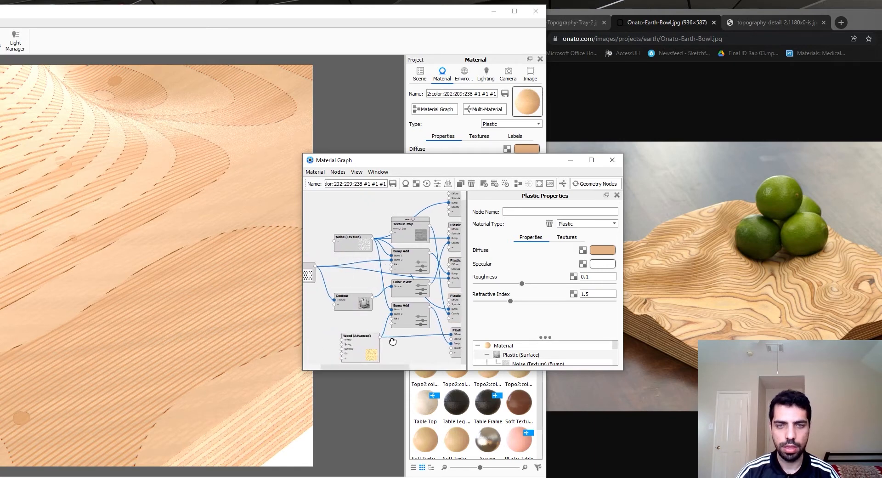
{"action": "left_click", "coordinate": [372, 343]}
{"action": "scroll", "coordinate": [540, 305], "scroll_direction": "down", "scroll_amount": 2}
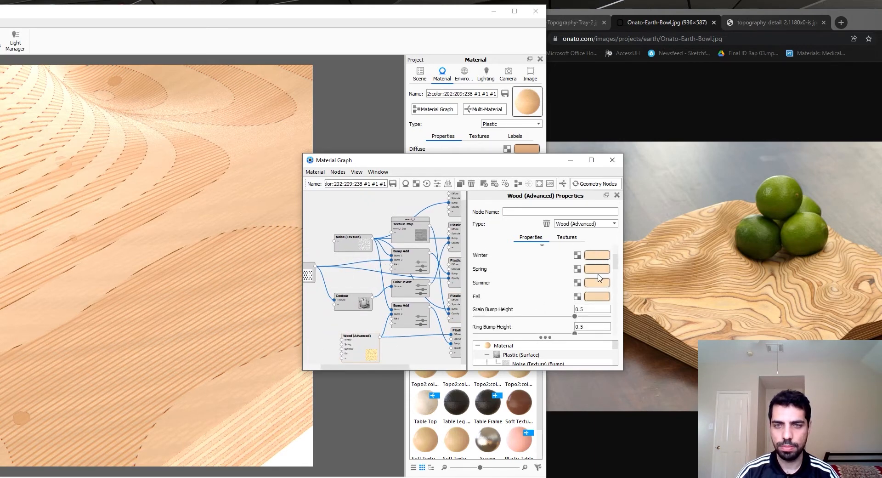
{"action": "left_click", "coordinate": [600, 301]}
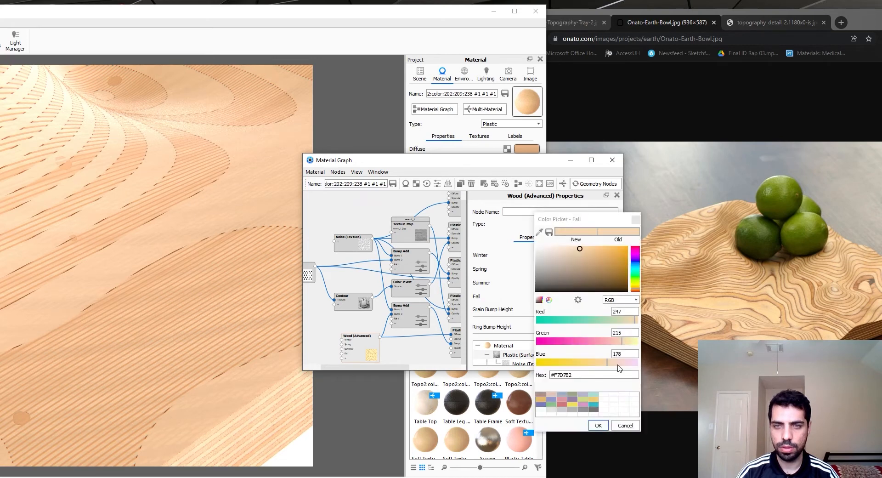
{"action": "left_click", "coordinate": [625, 300]}
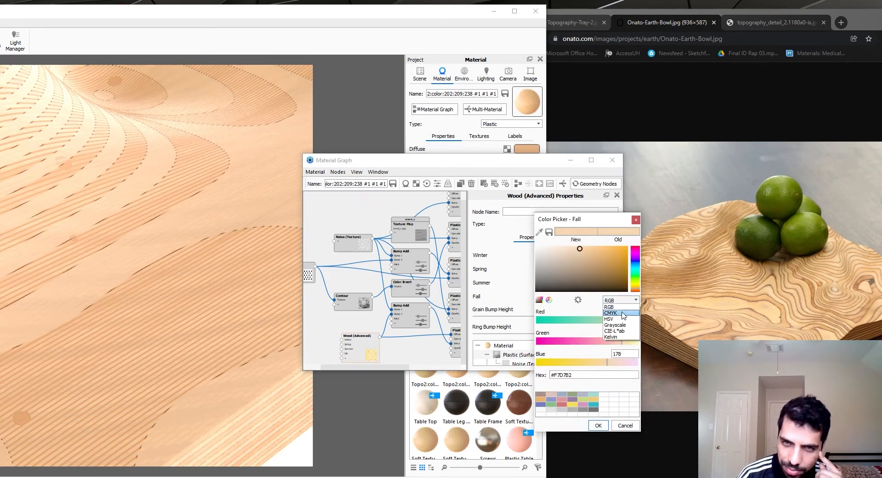
{"action": "left_click", "coordinate": [621, 313]}
{"action": "left_click", "coordinate": [623, 428]}
Try to set the Wood (Advanced) node's Winter colour to the copied hex code, with the colour picker in RGB mode.
{"action": "left_click", "coordinate": [599, 256]}
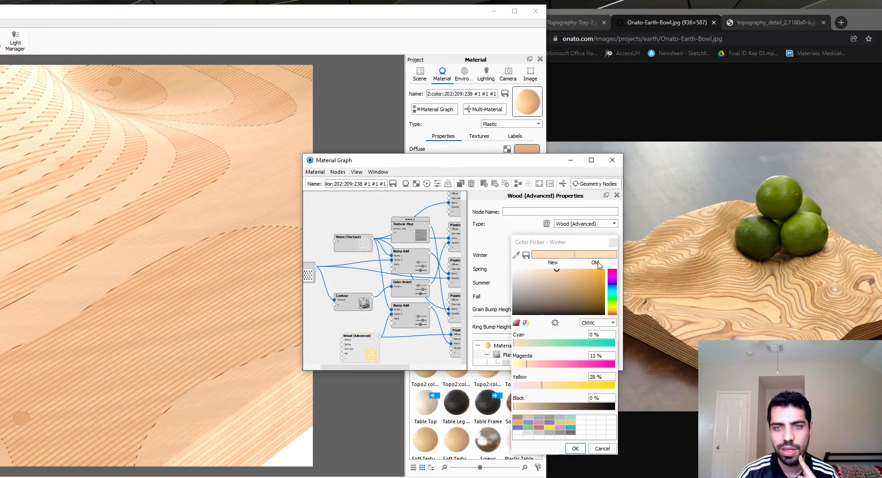
{"action": "left_click", "coordinate": [602, 324]}
{"action": "left_click", "coordinate": [604, 330]}
{"action": "double_click", "coordinate": [596, 398]}
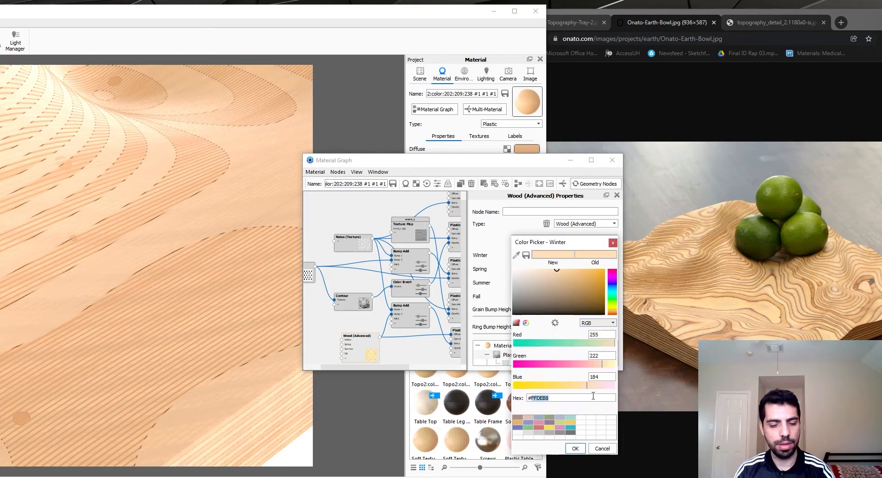
{"action": "key", "text": "ctrl+v"}
{"action": "key", "text": "Return"}
{"action": "left_click", "coordinate": [576, 448]}
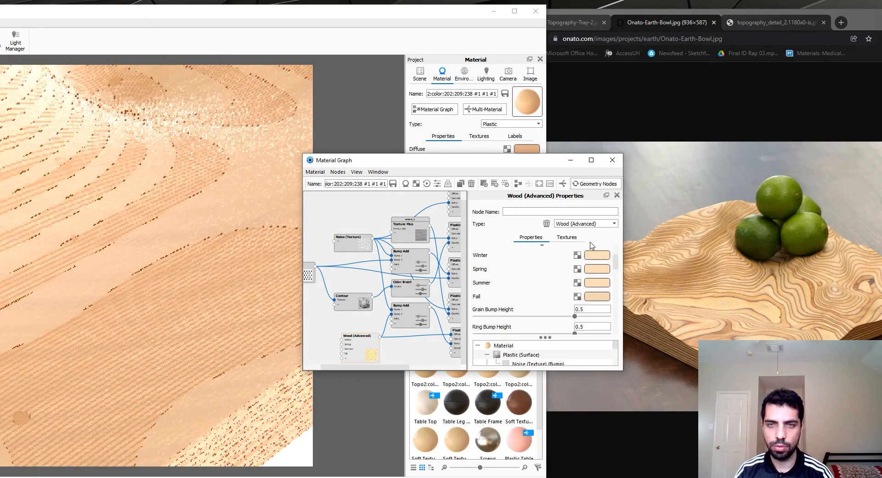
Set the Winter colour of the Wood (Advanced) node to #E4B386.
{"action": "left_click", "coordinate": [596, 255]}
{"action": "double_click", "coordinate": [545, 420]}
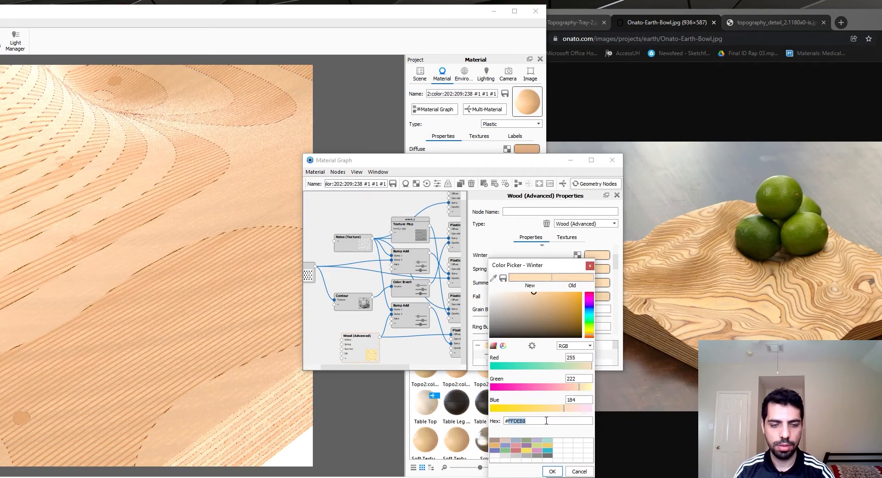
{"action": "type", "text": "E4B386"}
{"action": "left_click", "coordinate": [552, 471]}
Apply the hex colour #E4B386 to the Wood (Advanced) node's Spring colour.
{"action": "left_click", "coordinate": [597, 269]}
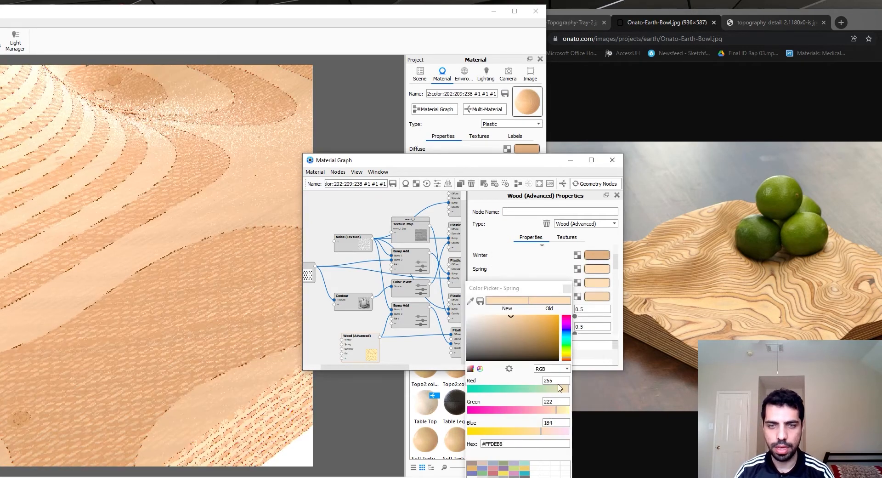
{"action": "double_click", "coordinate": [544, 444]}
{"action": "type", "text": "E4B386"}
{"action": "left_click_drag", "start_coordinate": [516, 288], "coordinate": [493, 201]}
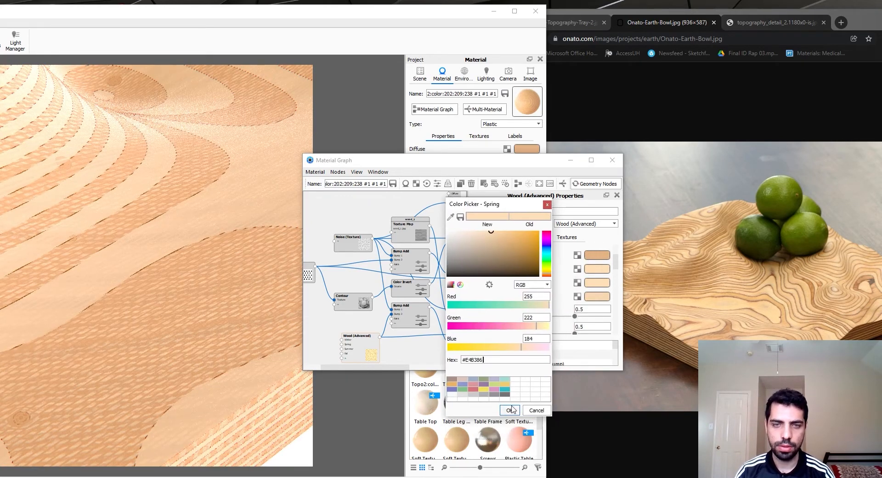
{"action": "left_click", "coordinate": [509, 407]}
Paste the copied hex colour #E4B386 as the Summer colour of the Wood (Advanced) node.
{"action": "left_click", "coordinate": [597, 282]}
{"action": "left_click", "coordinate": [512, 382]}
{"action": "double_click", "coordinate": [513, 381]}
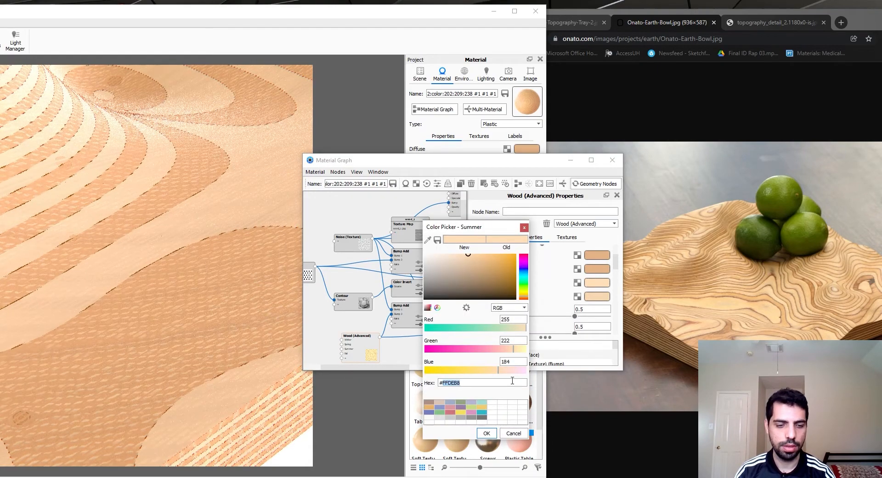
{"action": "key", "text": "ctrl+v"}
{"action": "left_click", "coordinate": [487, 432]}
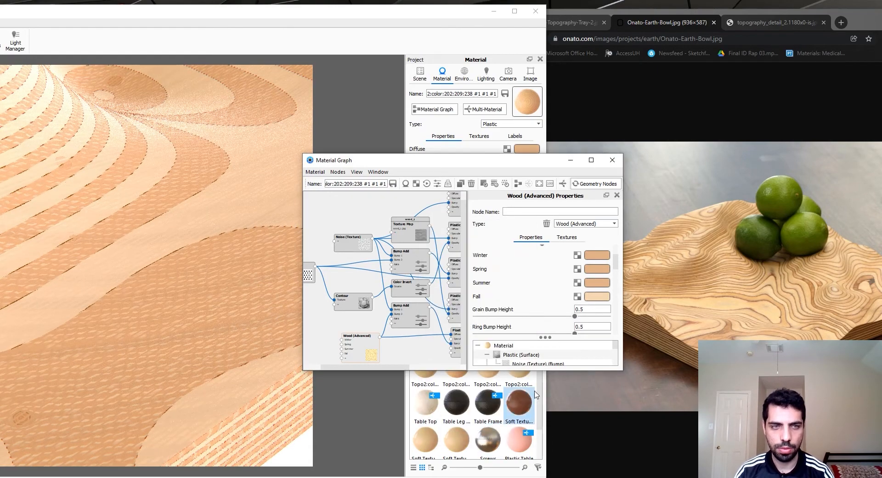
Change the Wood (Advanced) node's Fall colour to #E4B386, switch the colour picker to CMYK and accept the colour.
{"action": "left_click", "coordinate": [593, 297]}
{"action": "double_click", "coordinate": [564, 397]}
{"action": "type", "text": "E4B386"}
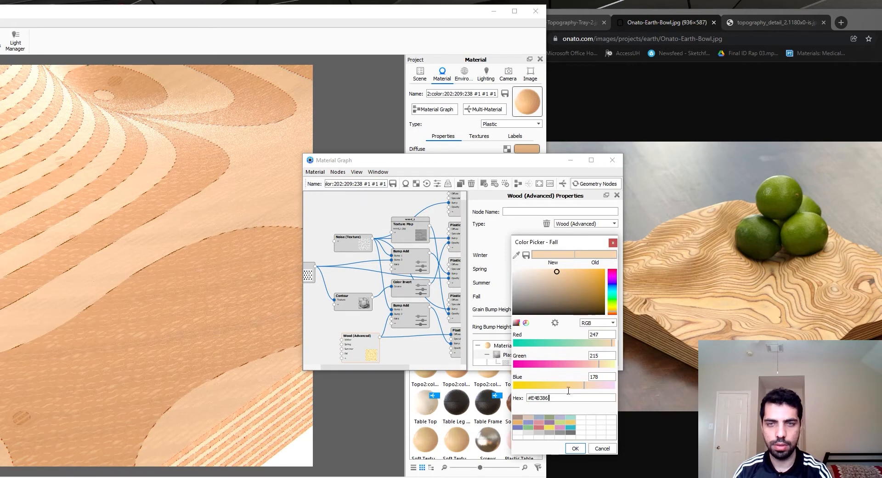
{"action": "key", "text": "Return"}
{"action": "left_click", "coordinate": [597, 323]}
{"action": "left_click", "coordinate": [593, 342]}
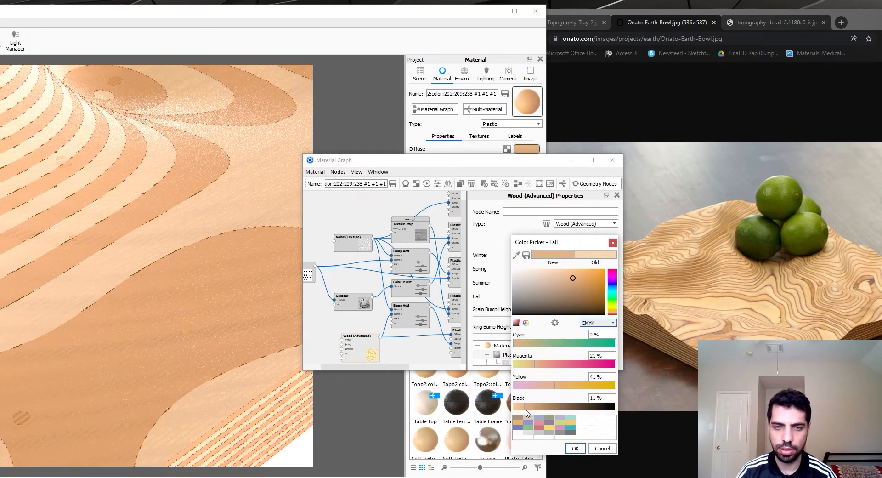
{"action": "left_click", "coordinate": [578, 448]}
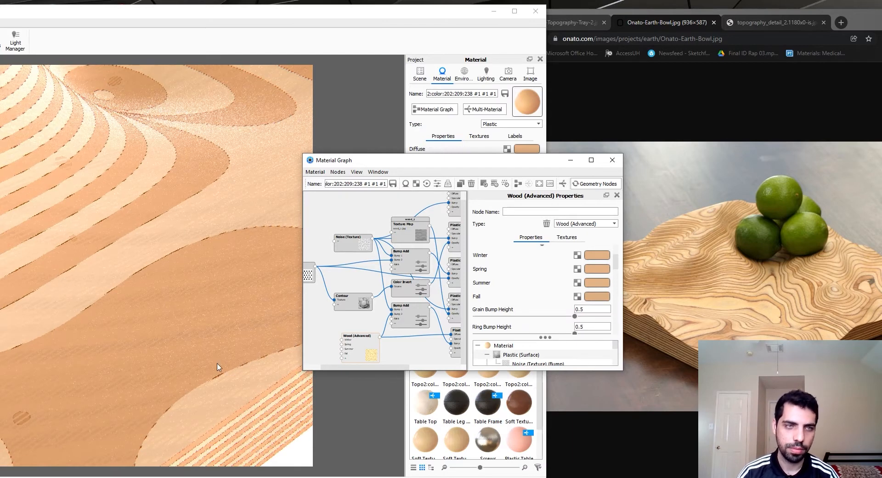
Darken the diffuse colour of the middle Plastic node by setting its CMYK black value to 13%.
{"action": "left_click_drag", "start_coordinate": [406, 357], "coordinate": [475, 335]}
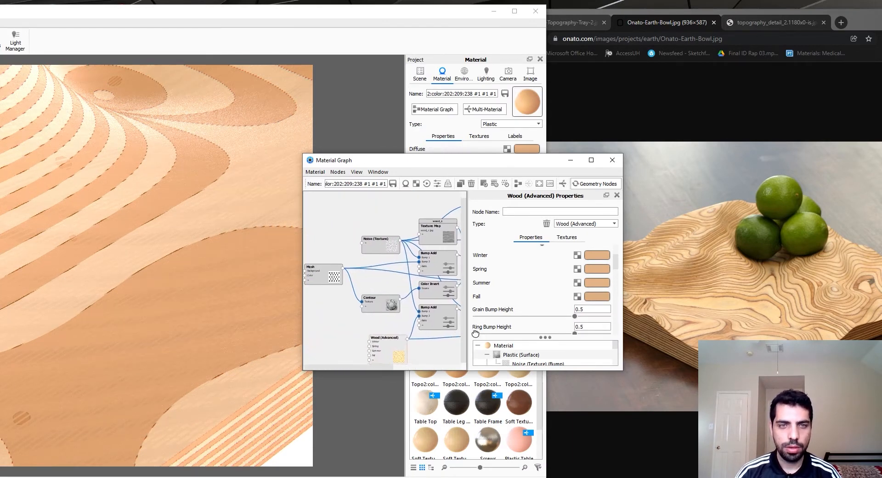
{"action": "left_click_drag", "start_coordinate": [324, 275], "coordinate": [338, 288]}
{"action": "left_click_drag", "start_coordinate": [414, 349], "coordinate": [364, 347]}
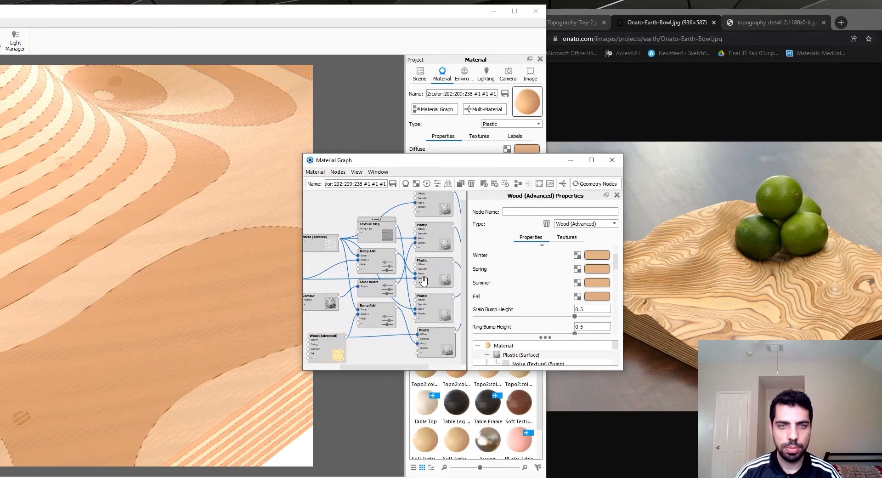
{"action": "left_click", "coordinate": [432, 271]}
{"action": "left_click", "coordinate": [597, 252]}
{"action": "left_click", "coordinate": [602, 399]}
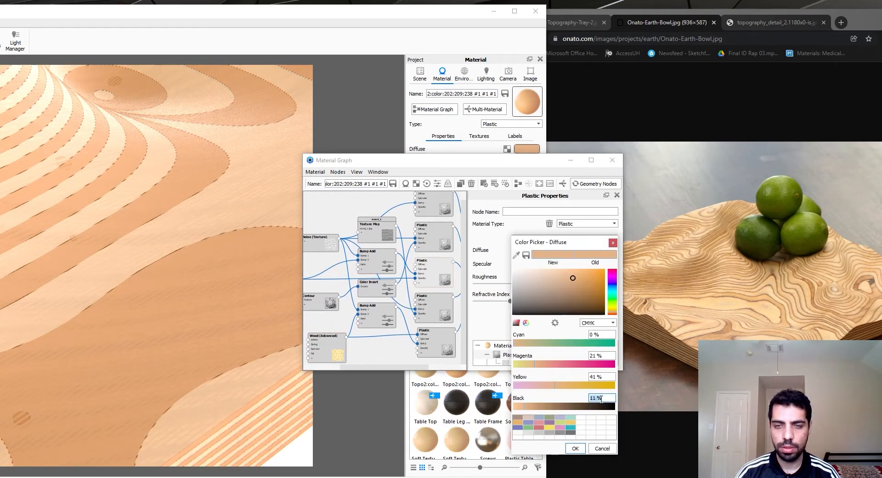
{"action": "type", "text": "1"}
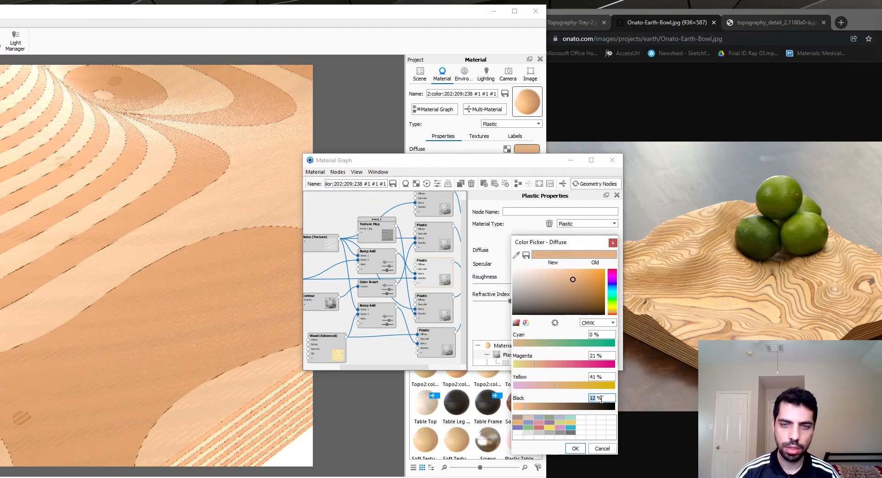
{"action": "type", "text": "13"}
{"action": "key", "text": "Return"}
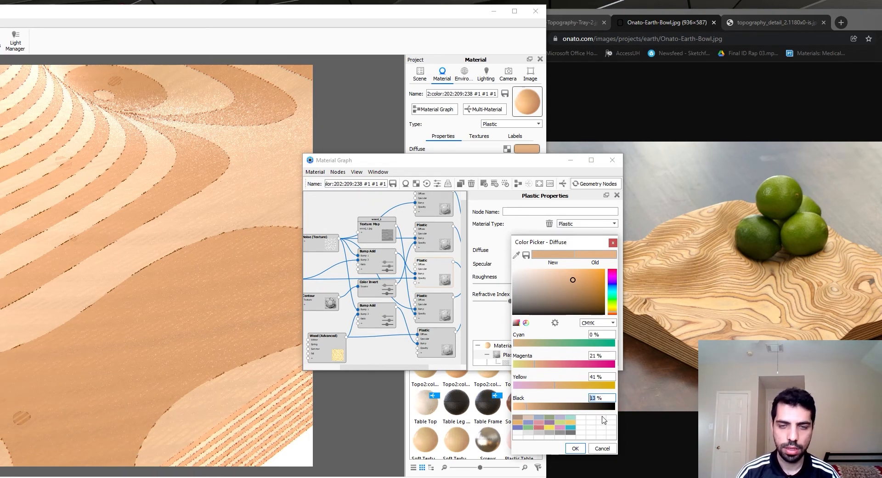
{"action": "left_click", "coordinate": [568, 448]}
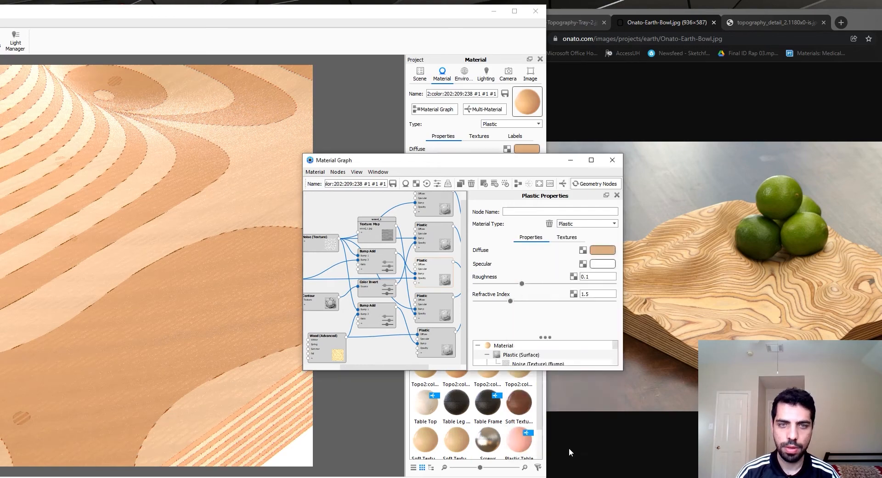
Maximize the main KeyShot window and move the Material Graph clear of the render to view the contour layers.
{"action": "left_click_drag", "start_coordinate": [372, 345], "coordinate": [402, 347]}
{"action": "scroll", "coordinate": [403, 346], "scroll_direction": "down", "scroll_amount": 2}
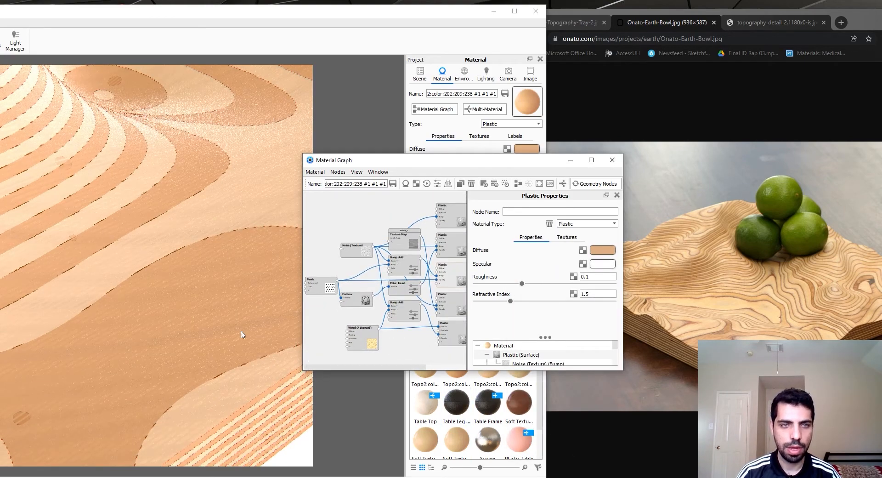
{"action": "left_click_drag", "start_coordinate": [240, 331], "coordinate": [190, 328]}
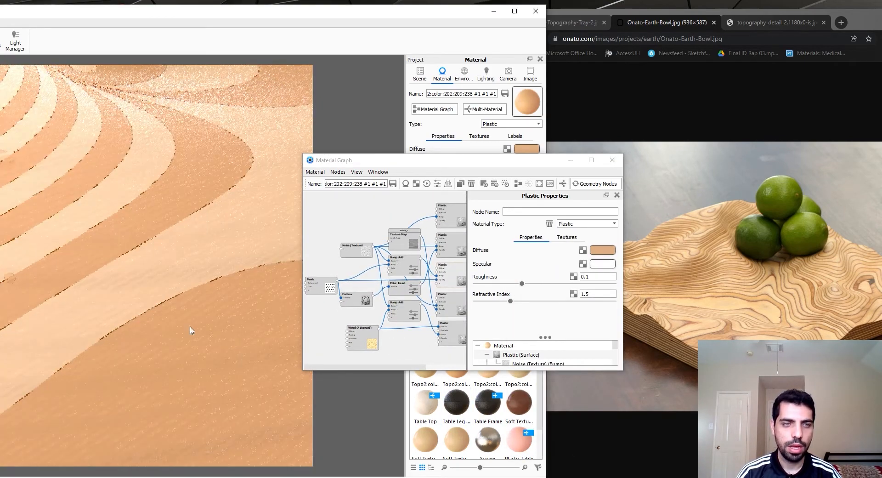
{"action": "left_click_drag", "start_coordinate": [219, 302], "coordinate": [235, 326]}
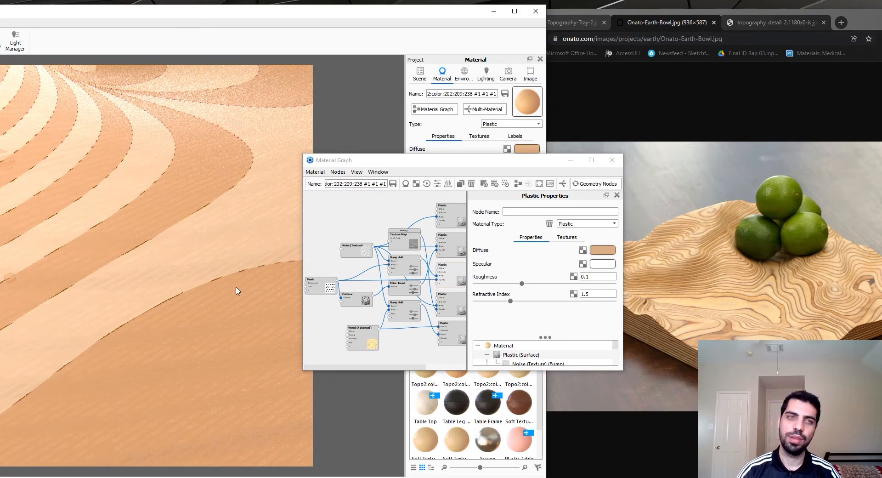
{"action": "double_click", "coordinate": [340, 17]}
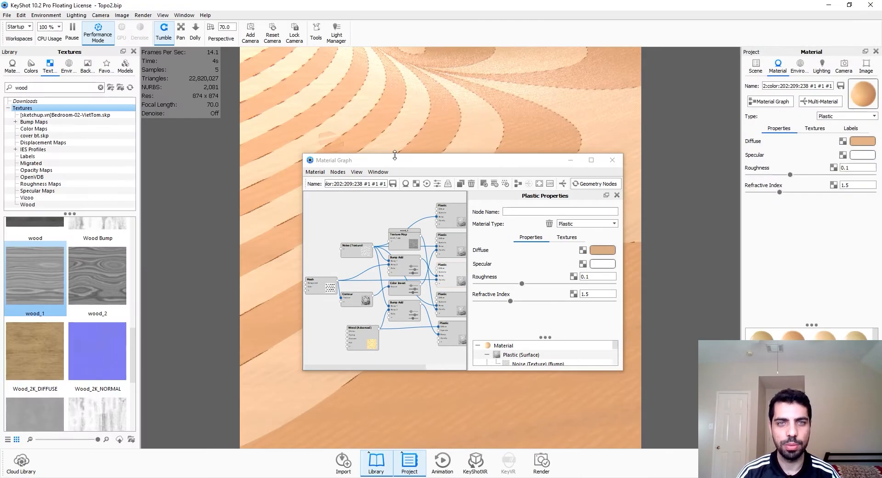
{"action": "left_click_drag", "start_coordinate": [395, 156], "coordinate": [652, 117]}
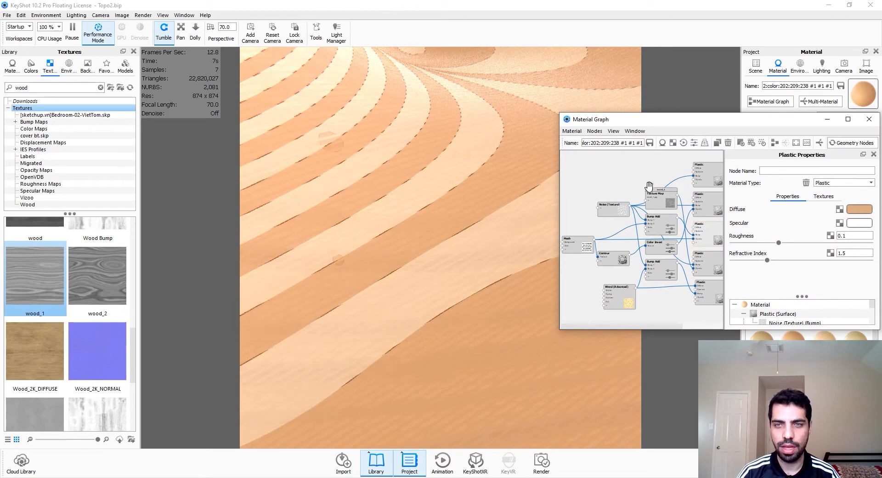
{"action": "left_click_drag", "start_coordinate": [639, 121], "coordinate": [110, 102]}
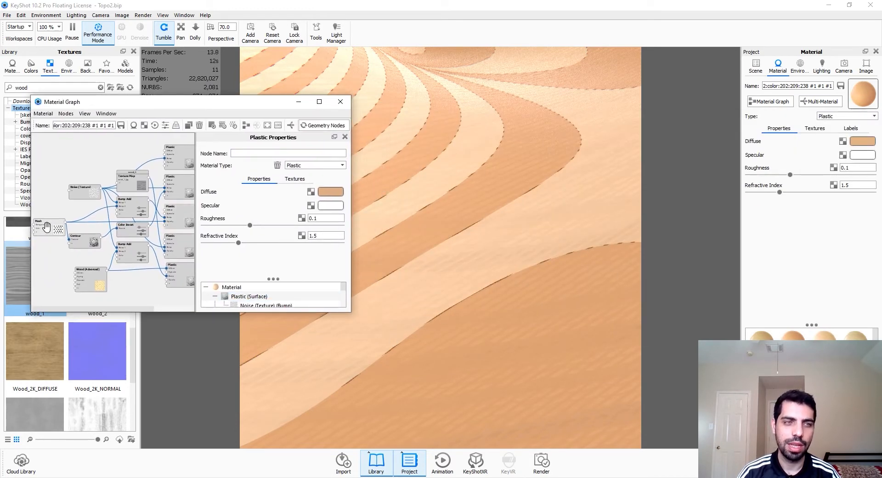
Disconnect the Mesh texture from the Contour node and set its contour quality to 1.
{"action": "left_click_drag", "start_coordinate": [71, 263], "coordinate": [77, 238]}
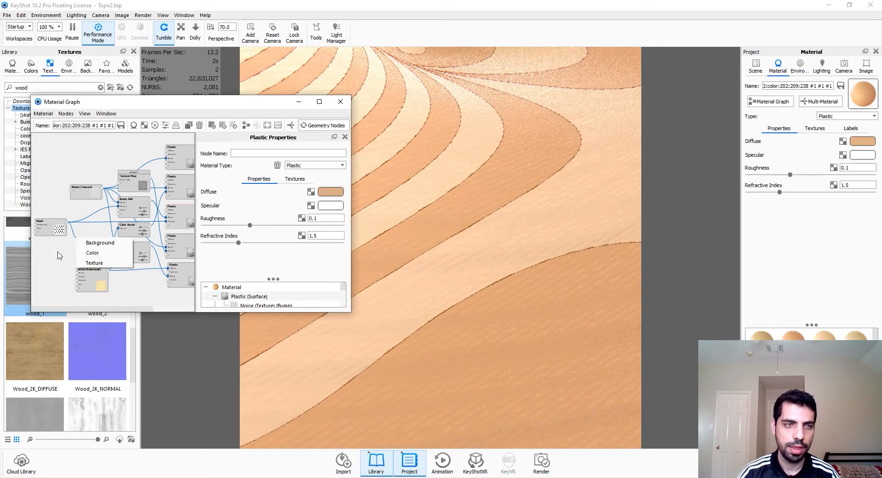
{"action": "left_click", "coordinate": [129, 263]}
{"action": "left_click", "coordinate": [317, 218]}
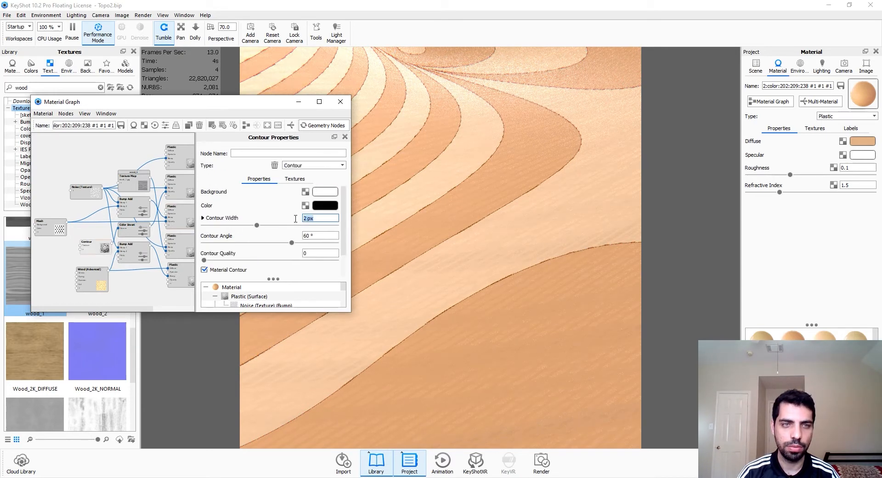
{"action": "left_click", "coordinate": [313, 253]}
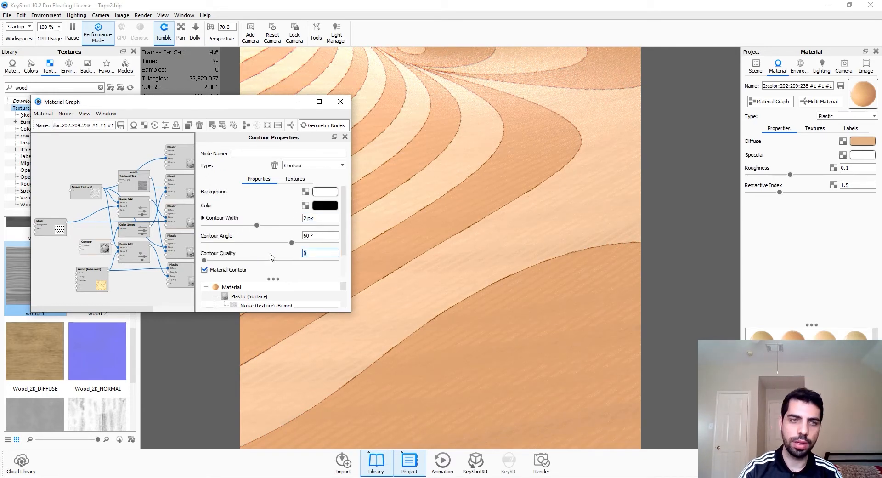
{"action": "type", "text": "1"}
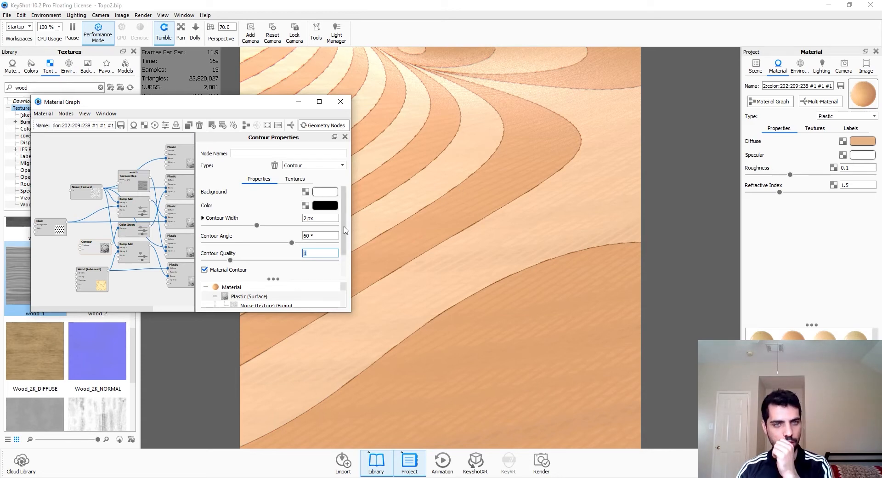
Close the Material Graph and inspect the contour lines on the wood layers from farther away and close up.
{"action": "left_click", "coordinate": [340, 102]}
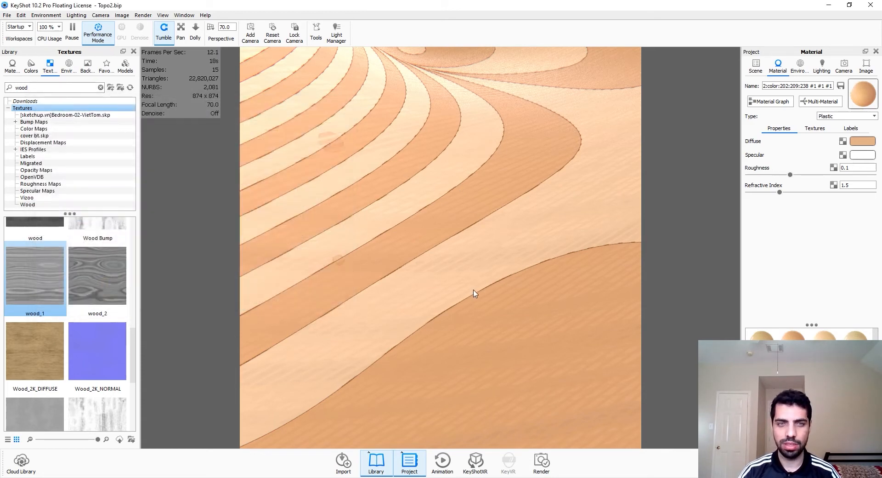
{"action": "scroll", "coordinate": [485, 307], "scroll_direction": "down", "scroll_amount": 5}
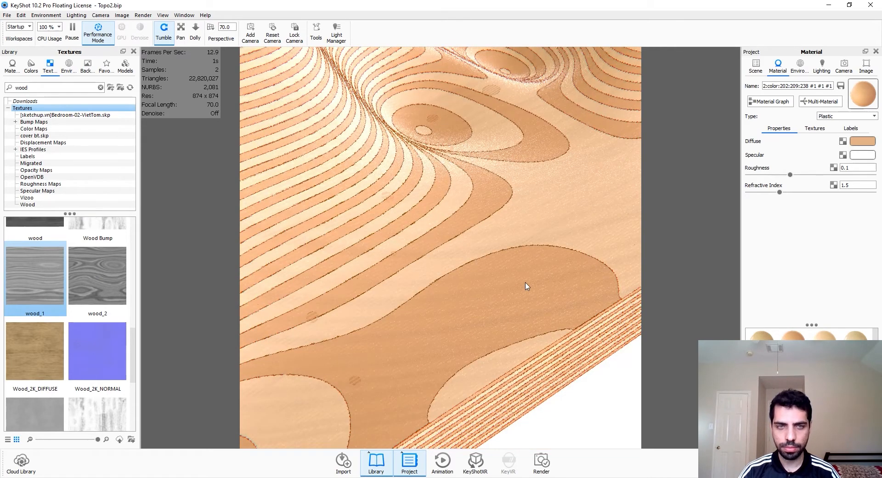
{"action": "scroll", "coordinate": [527, 285], "scroll_direction": "up", "scroll_amount": 5}
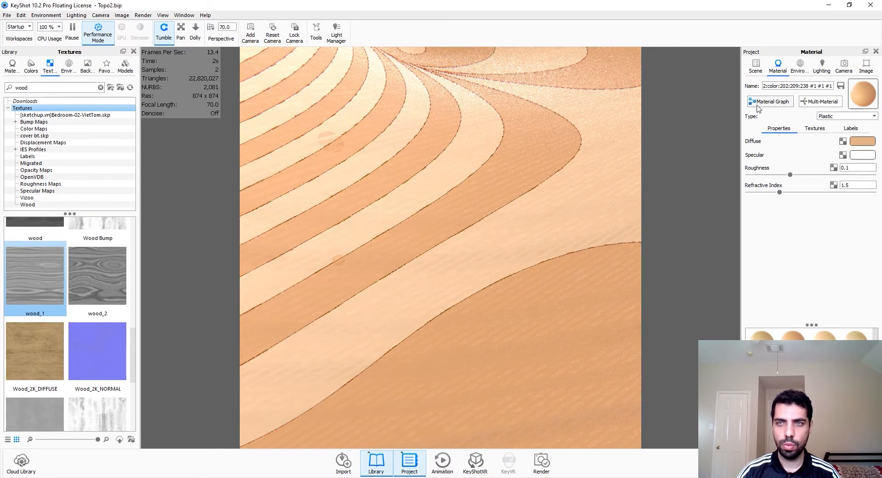
Collapse the Topo2 #1 group in the scene tree and unhide the three 3DApple002_25K models.
{"action": "scroll", "coordinate": [466, 297], "scroll_direction": "down", "scroll_amount": 5}
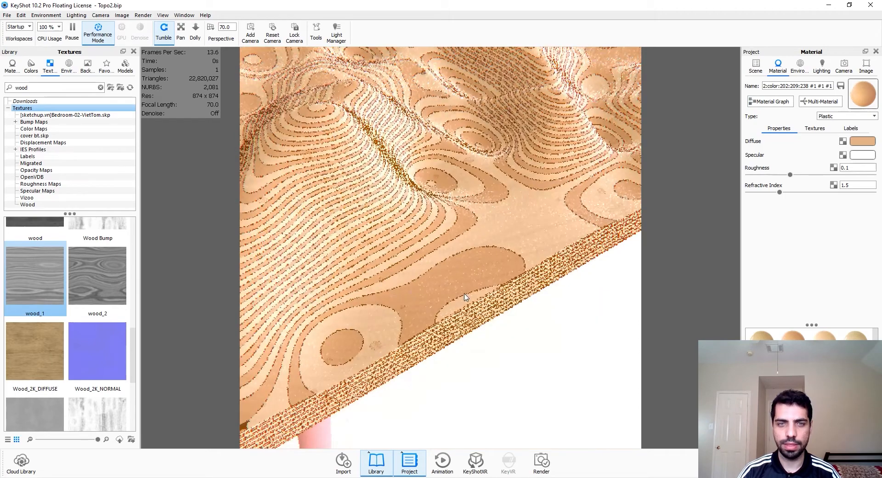
{"action": "scroll", "coordinate": [466, 297], "scroll_direction": "down", "scroll_amount": 3}
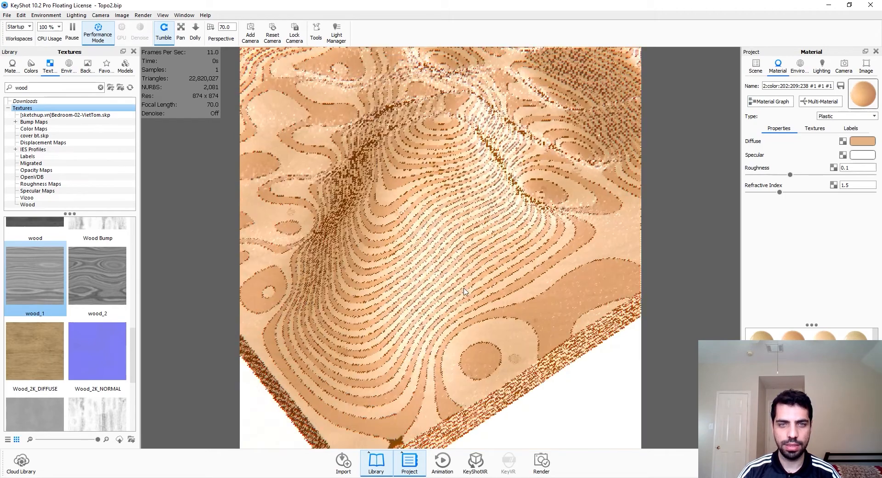
{"action": "left_click", "coordinate": [755, 67]}
{"action": "scroll", "coordinate": [783, 244], "scroll_direction": "up", "scroll_amount": 3}
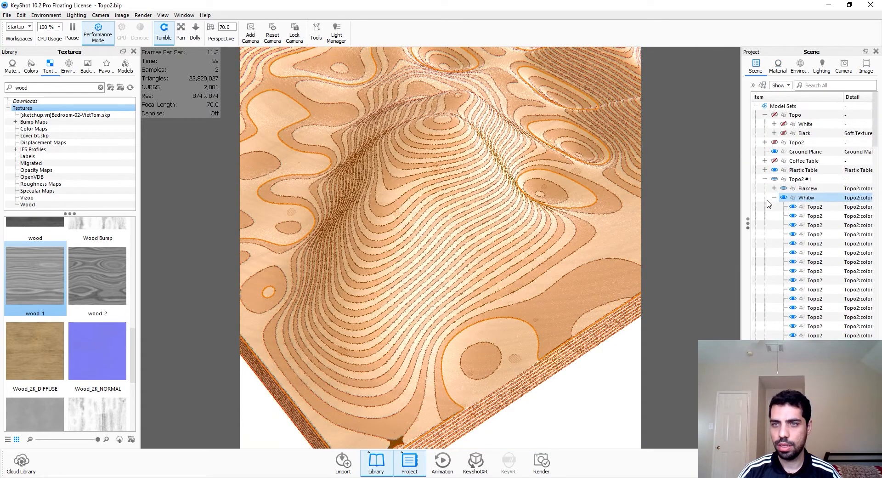
{"action": "left_click", "coordinate": [774, 198]}
{"action": "left_click", "coordinate": [765, 179]}
{"action": "left_click", "coordinate": [775, 188]}
{"action": "left_click", "coordinate": [775, 198]}
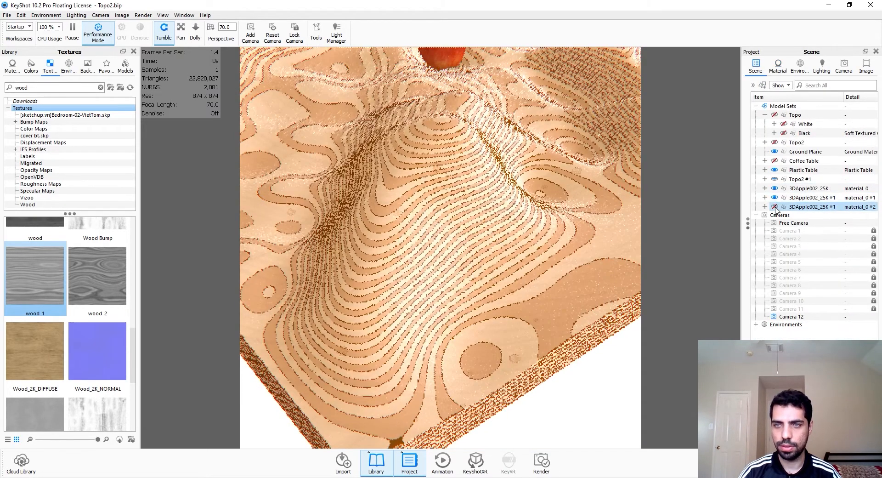
{"action": "left_click", "coordinate": [775, 206]}
Show the Models library and turn off Performance Mode for the real-time view of the whole table.
{"action": "scroll", "coordinate": [500, 338], "scroll_direction": "down", "scroll_amount": 8}
{"action": "left_click_drag", "start_coordinate": [498, 335], "coordinate": [452, 193]}
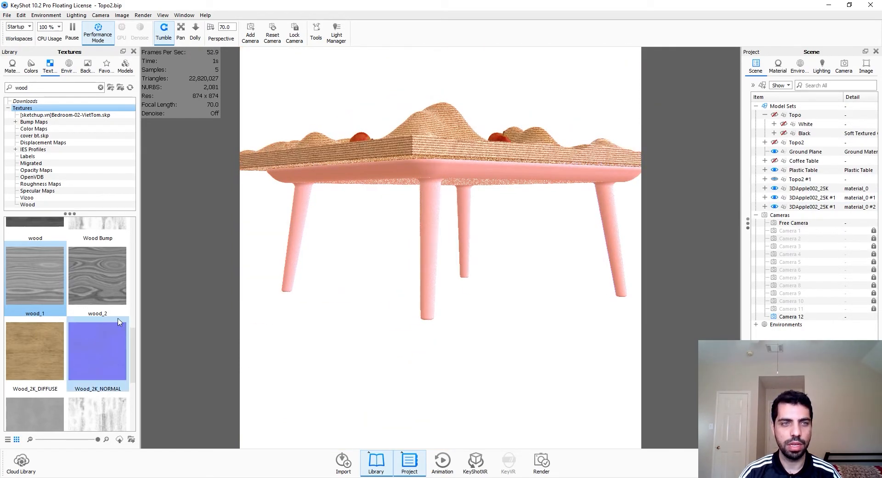
{"action": "left_click", "coordinate": [125, 66]}
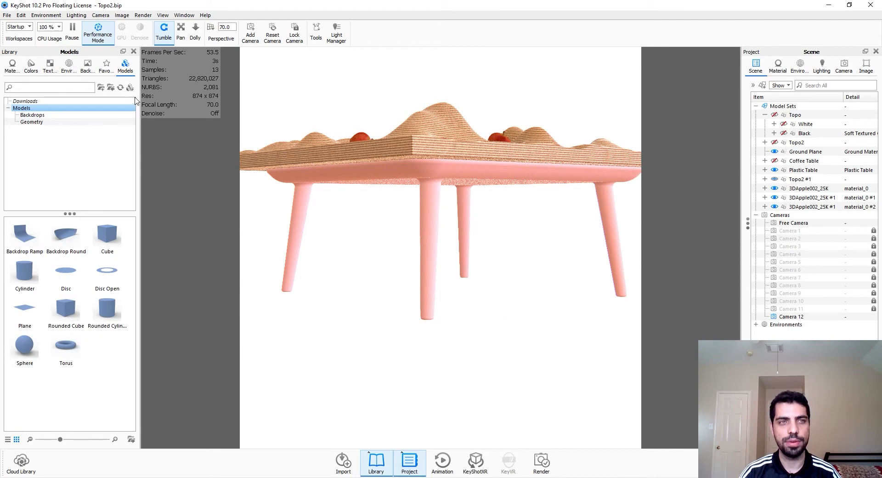
{"action": "left_click", "coordinate": [102, 40]}
Go through the saved cameras from Camera 11 down to Camera 6 to compare views of the table with apples.
{"action": "left_click", "coordinate": [849, 71]}
{"action": "left_click_drag", "start_coordinate": [528, 234], "coordinate": [504, 299]}
{"action": "scroll", "coordinate": [504, 299], "scroll_direction": "down", "scroll_amount": 3}
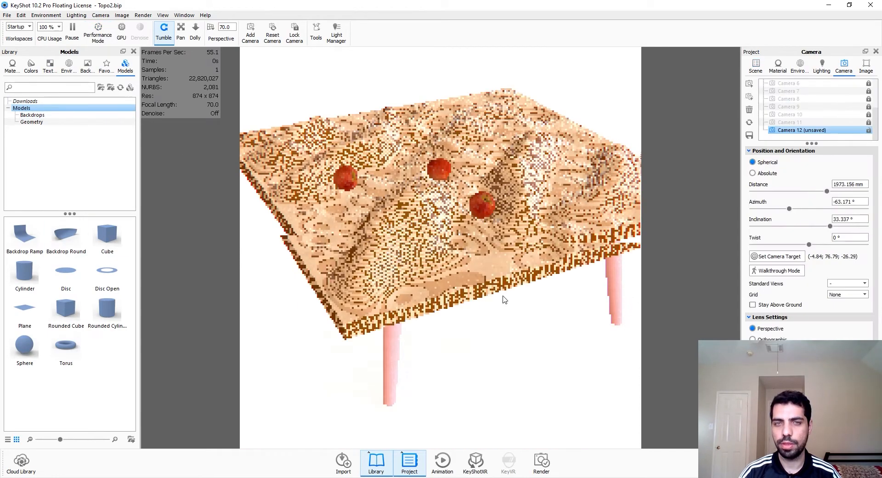
{"action": "left_click", "coordinate": [808, 123]}
{"action": "left_click", "coordinate": [817, 114]}
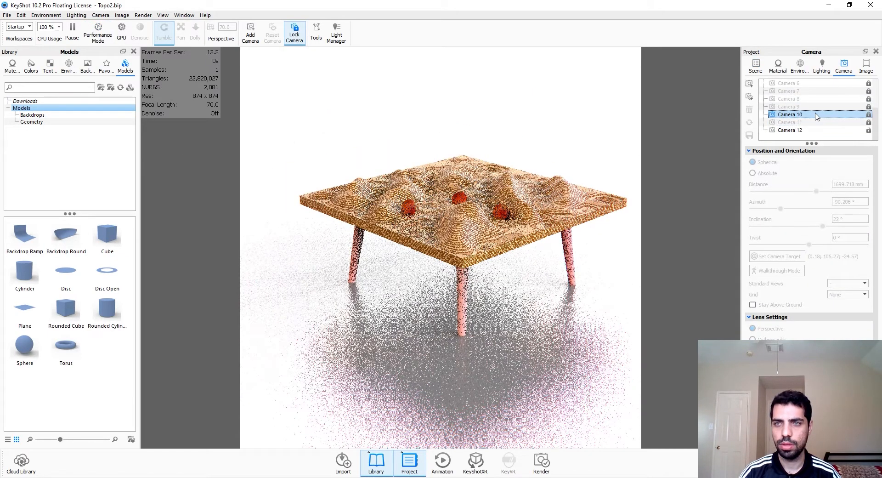
{"action": "left_click", "coordinate": [816, 107]}
{"action": "left_click", "coordinate": [811, 100]}
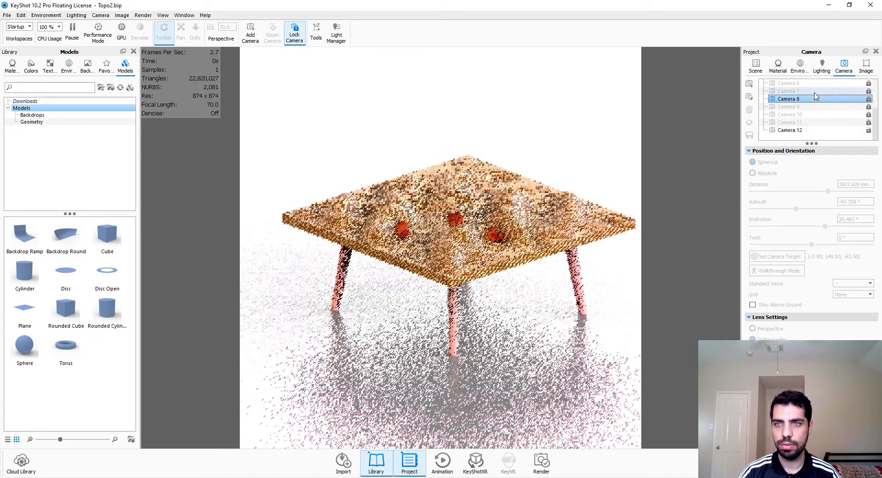
{"action": "left_click", "coordinate": [815, 94]}
{"action": "scroll", "coordinate": [816, 97], "scroll_direction": "up", "scroll_amount": 1}
{"action": "left_click", "coordinate": [809, 109]}
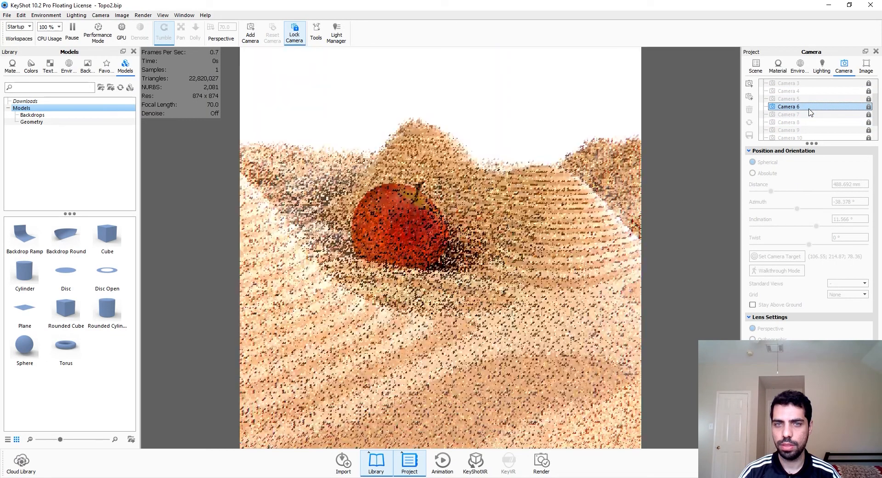